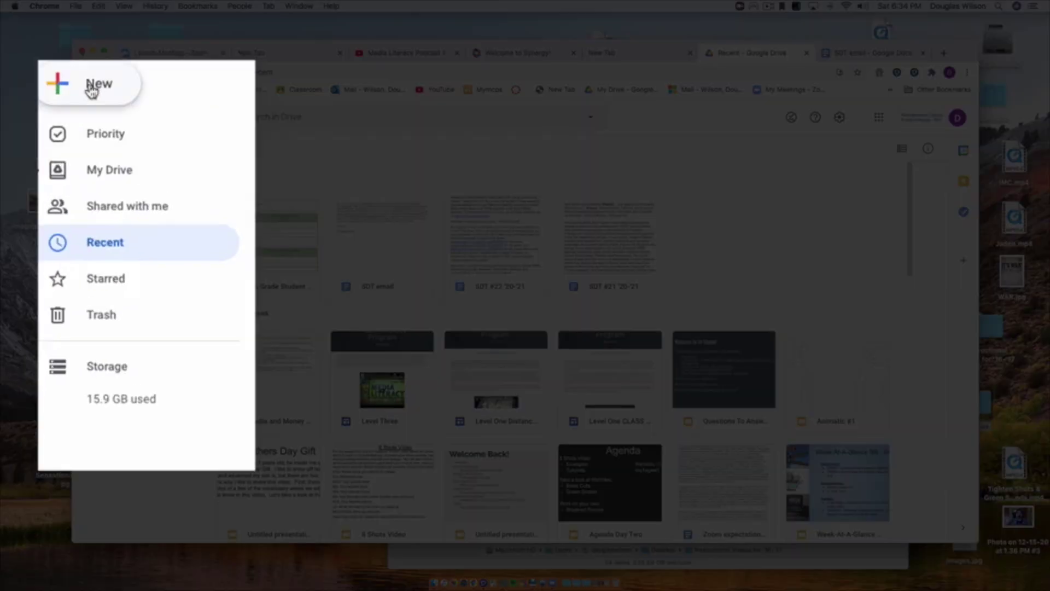
Create a new blank Google Slides presentation from Google Drive's New menu
{"action": "left_click", "coordinate": [112, 156]}
{"action": "left_click", "coordinate": [120, 267]}
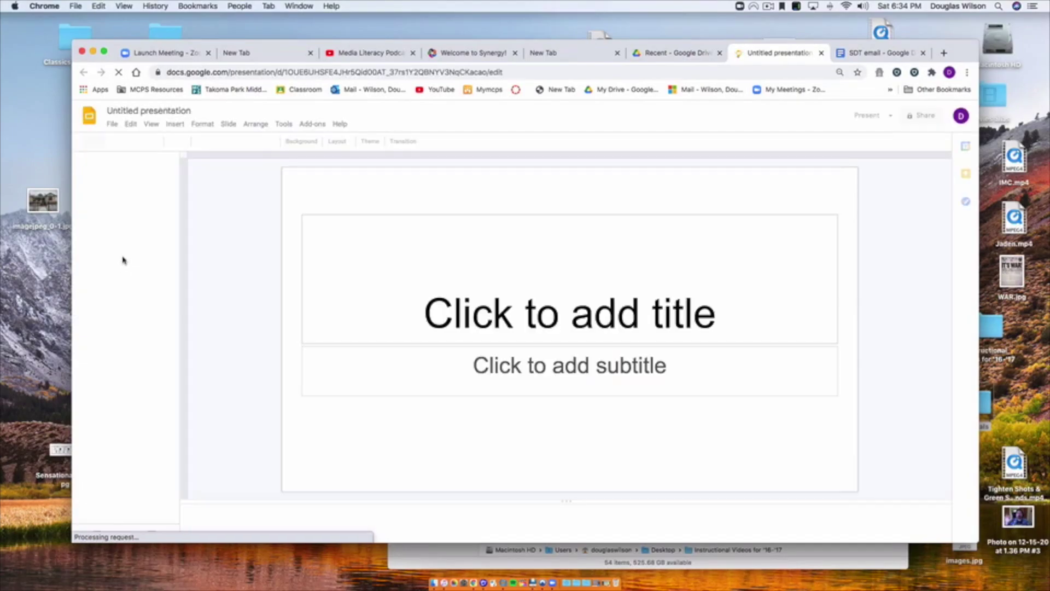
Rename the presentation to '8 Shots - ' followed by the author's name
{"action": "left_click", "coordinate": [150, 110]}
{"action": "type", "text": "8 Shots - Zack Wilson"}
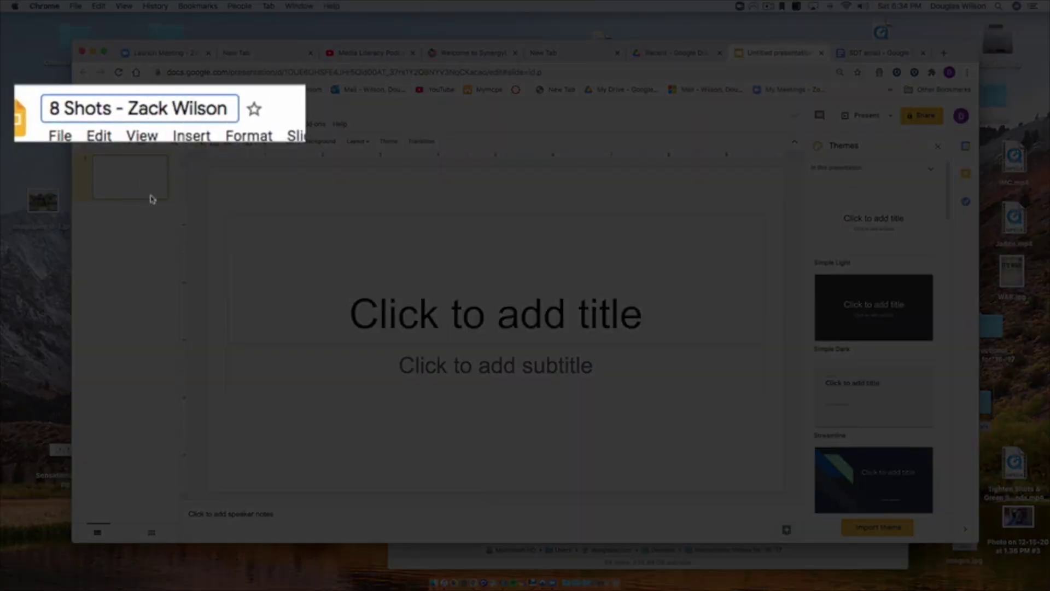
{"action": "key", "text": "Return"}
Delete the title and subtitle placeholders from the first slide
{"action": "left_click", "coordinate": [457, 216]}
{"action": "key", "text": "BackSpace"}
{"action": "left_click", "coordinate": [476, 346]}
{"action": "key", "text": "BackSpace"}
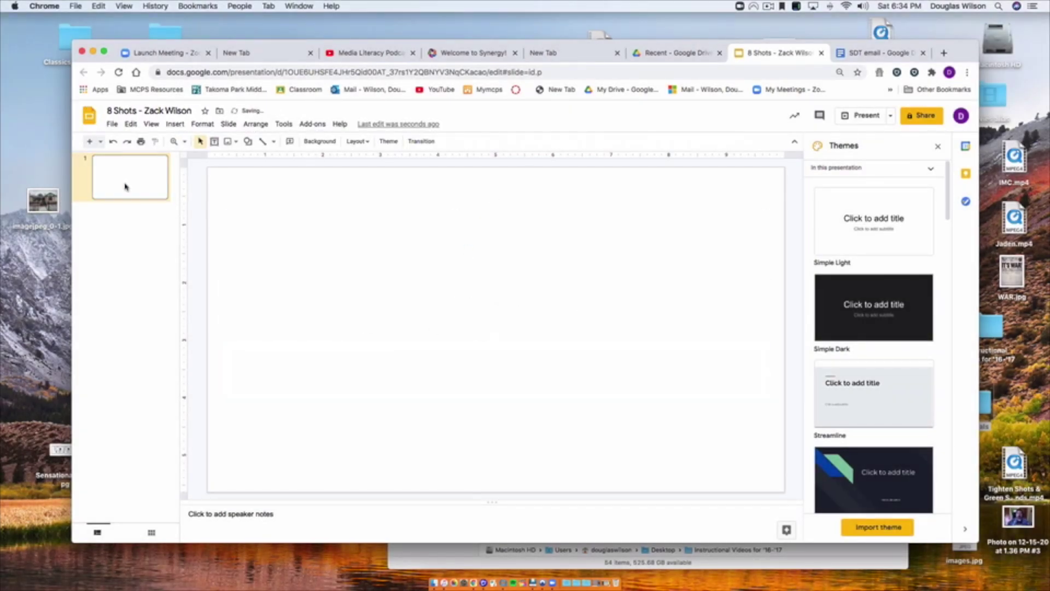
Add three new blank slides, then return to slide 1
{"action": "left_click", "coordinate": [228, 124]}
{"action": "left_click", "coordinate": [237, 157]}
{"action": "left_click", "coordinate": [228, 124]}
{"action": "left_click", "coordinate": [237, 157]}
{"action": "left_click", "coordinate": [229, 124]}
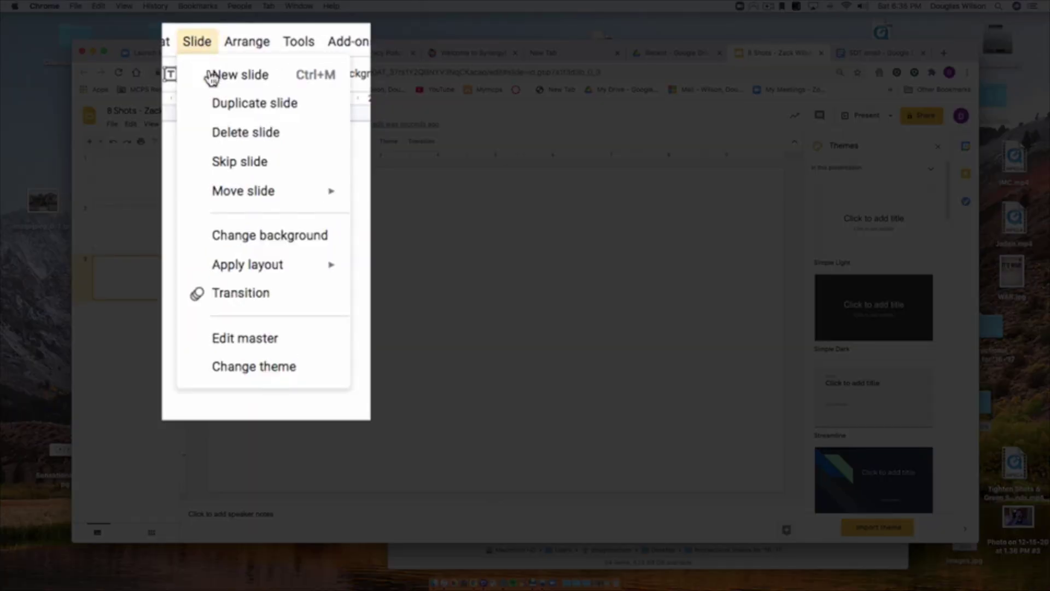
{"action": "left_click", "coordinate": [212, 76]}
{"action": "left_click", "coordinate": [111, 176]}
{"action": "left_click", "coordinate": [243, 76]}
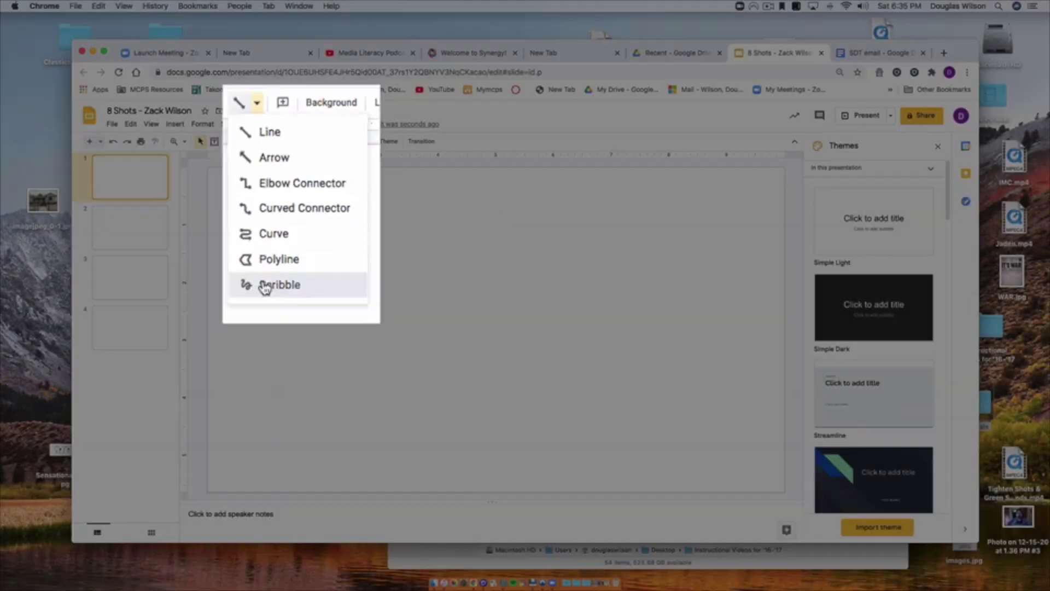
{"action": "left_click", "coordinate": [265, 286]}
Scribble the left and right sides of the face outline on slide 1
{"action": "mouse_move", "coordinate": [331, 171]}
{"action": "left_mouse_down"}
{"action": "mouse_move", "coordinate": [332, 483]}
{"action": "mouse_move", "coordinate": [340, 492]}
{"action": "left_mouse_up"}
{"action": "left_click", "coordinate": [273, 143]}
{"action": "left_click", "coordinate": [278, 254]}
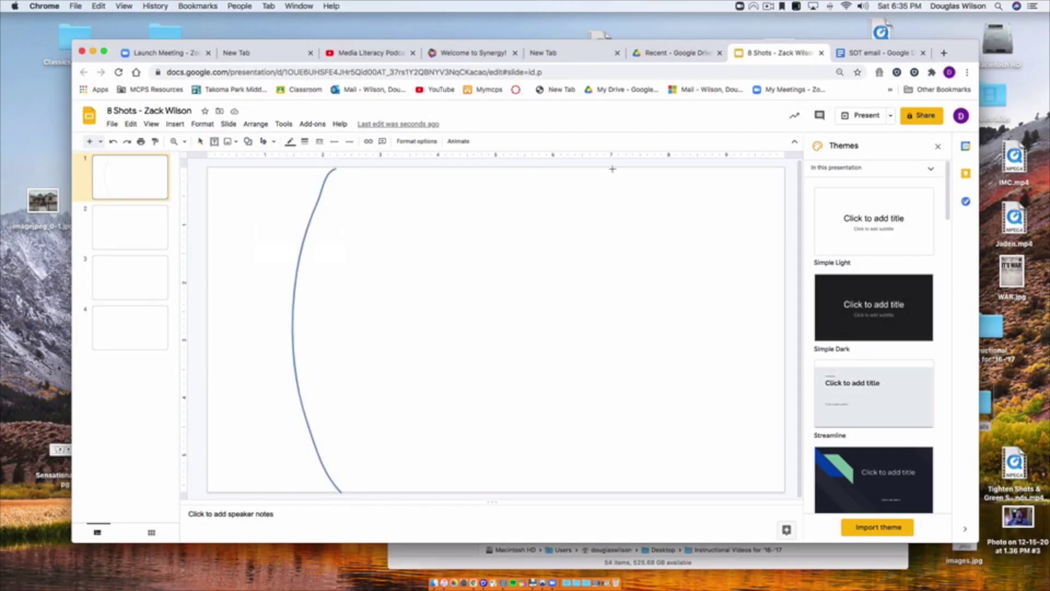
{"action": "left_click_drag", "start_coordinate": [637, 202], "coordinate": [615, 496]}
Scribble the left and right eye outlines
{"action": "left_click", "coordinate": [274, 141]}
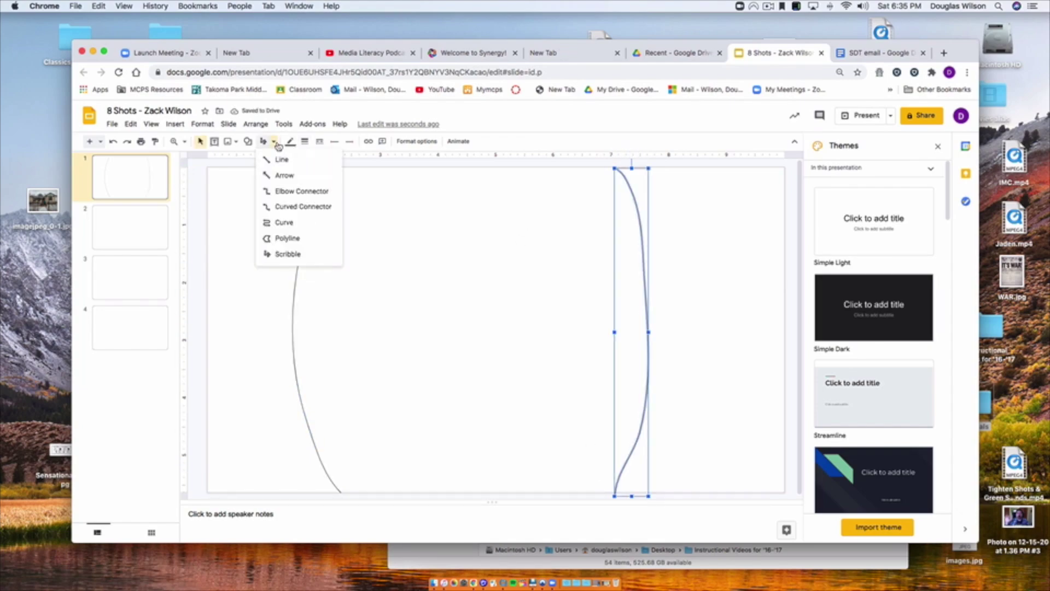
{"action": "left_click", "coordinate": [280, 254]}
{"action": "left_click_drag", "start_coordinate": [336, 258], "coordinate": [413, 226]}
{"action": "left_click", "coordinate": [274, 141]}
{"action": "left_click", "coordinate": [280, 253]}
{"action": "left_click_drag", "start_coordinate": [489, 270], "coordinate": [558, 234]}
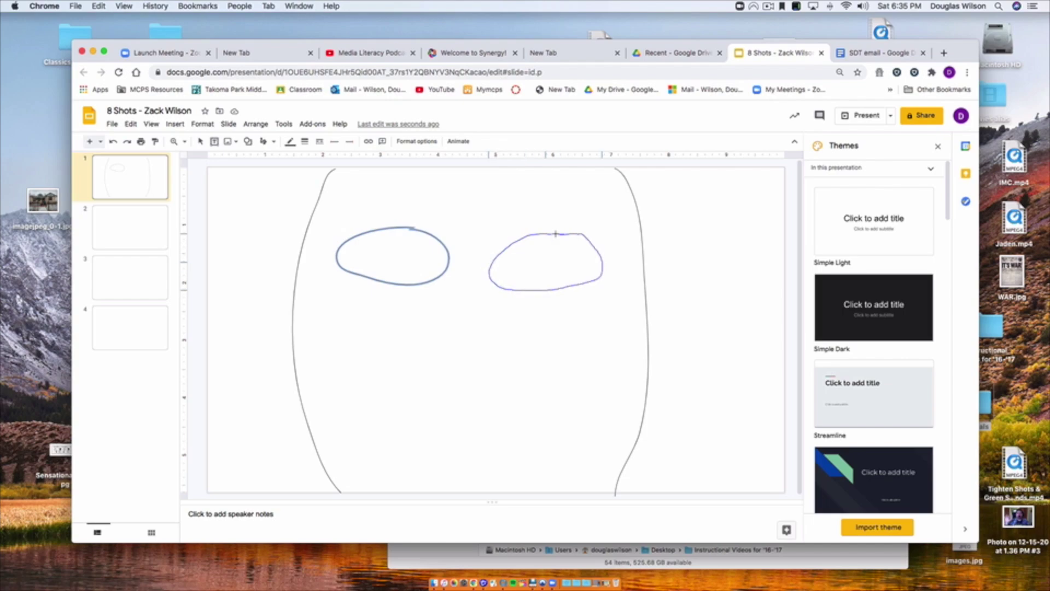
Scribble a nose below the eyes and a mouth below the nose
{"action": "left_click", "coordinate": [274, 141]}
{"action": "left_click", "coordinate": [278, 254]}
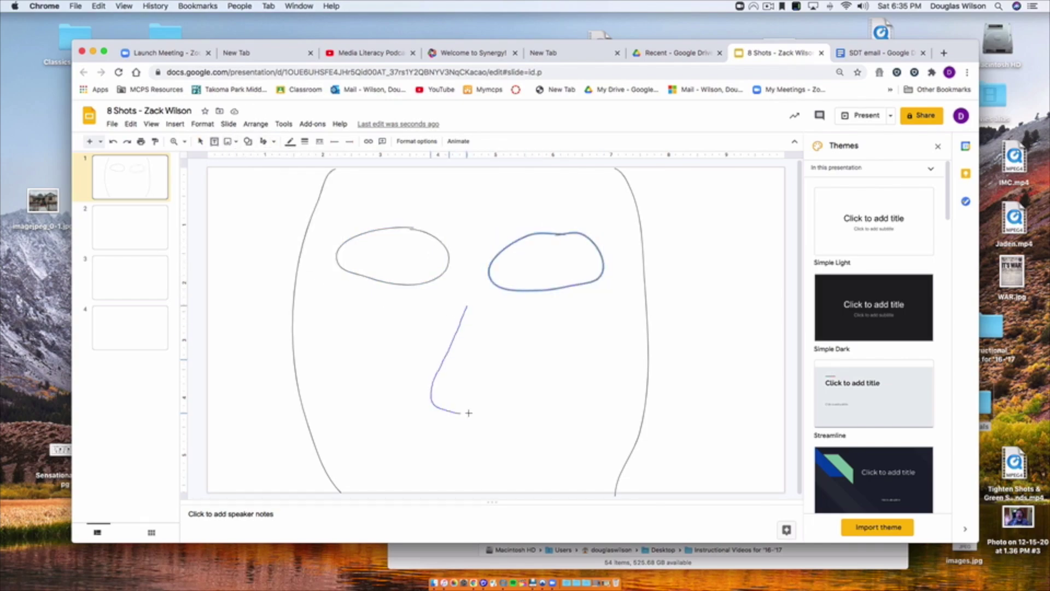
{"action": "mouse_move", "coordinate": [469, 412]}
{"action": "left_mouse_down"}
{"action": "mouse_move", "coordinate": [506, 410]}
{"action": "mouse_move", "coordinate": [457, 488]}
{"action": "left_mouse_up"}
{"action": "left_click", "coordinate": [273, 141]}
{"action": "left_click", "coordinate": [280, 253]}
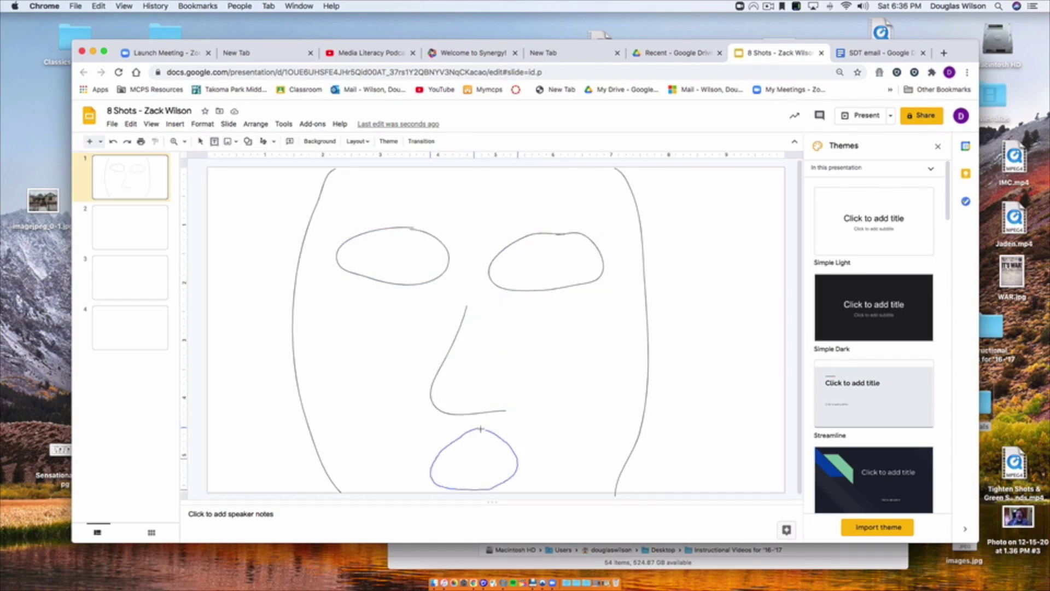
{"action": "left_click_drag", "start_coordinate": [480, 428], "coordinate": [477, 428]}
{"action": "left_click", "coordinate": [317, 208]}
Scribble a pupil inside each eye
{"action": "left_click", "coordinate": [274, 141]}
{"action": "left_click", "coordinate": [278, 253]}
{"action": "left_click_drag", "start_coordinate": [551, 266], "coordinate": [551, 260]}
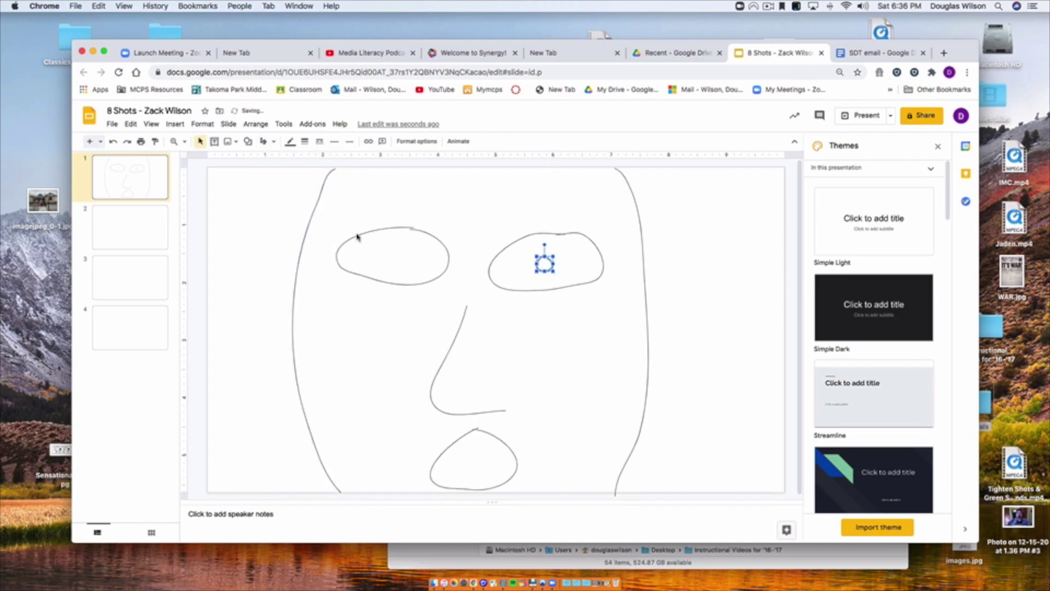
{"action": "left_click", "coordinate": [371, 233]}
{"action": "left_click", "coordinate": [273, 141]}
{"action": "left_click", "coordinate": [279, 253]}
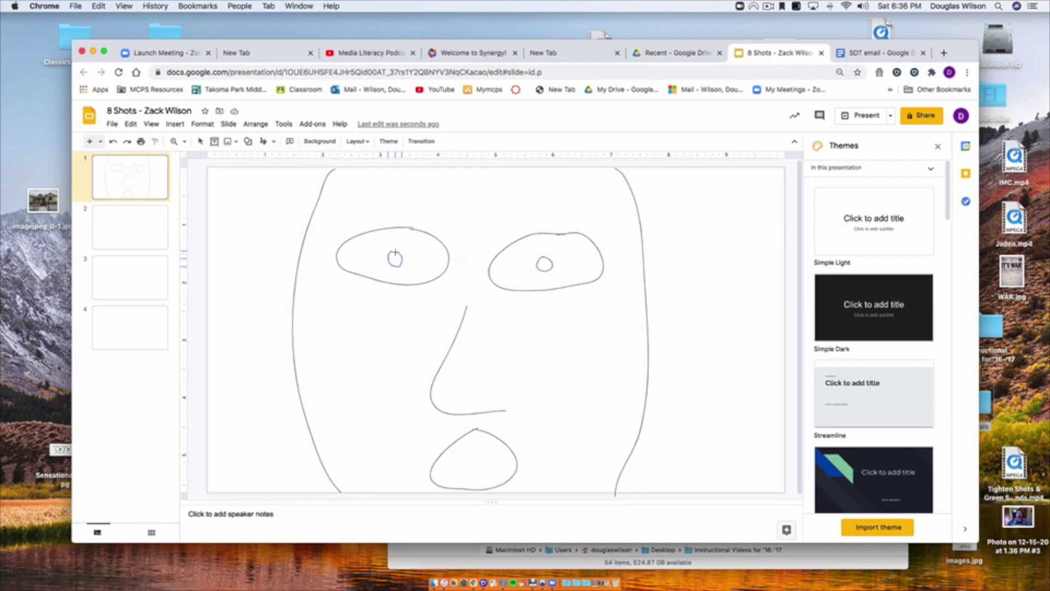
{"action": "left_click_drag", "start_coordinate": [394, 253], "coordinate": [394, 251]}
Scribble eyebrows above both eyes, then move to slide 2
{"action": "left_click", "coordinate": [274, 141]}
{"action": "left_click", "coordinate": [279, 253]}
{"action": "left_click_drag", "start_coordinate": [430, 212], "coordinate": [447, 231]}
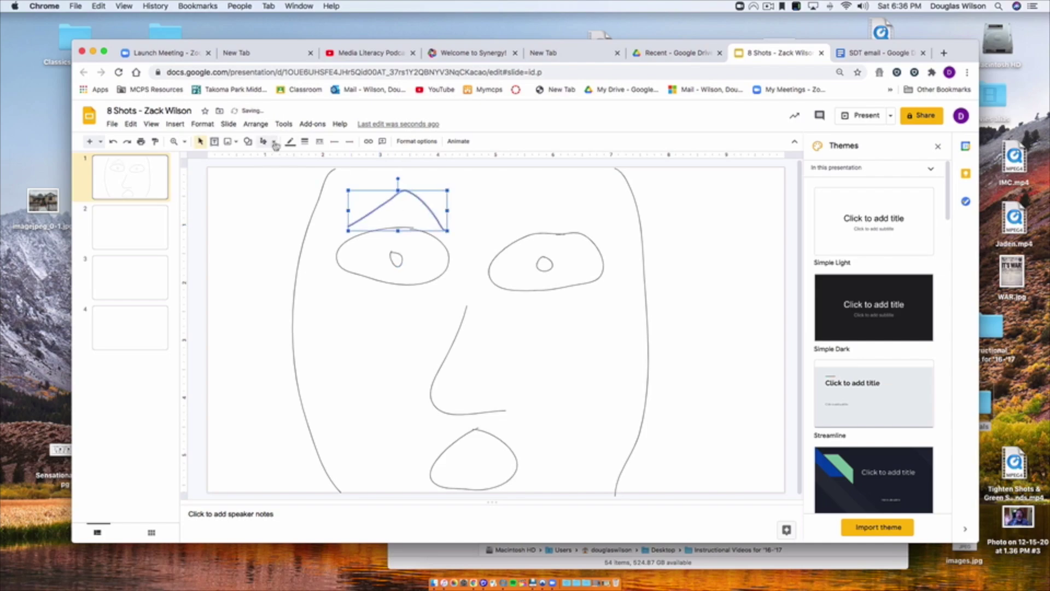
{"action": "left_click", "coordinate": [273, 141]}
{"action": "left_click", "coordinate": [279, 254]}
{"action": "left_click_drag", "start_coordinate": [547, 180], "coordinate": [593, 227]}
{"action": "left_click", "coordinate": [620, 336]}
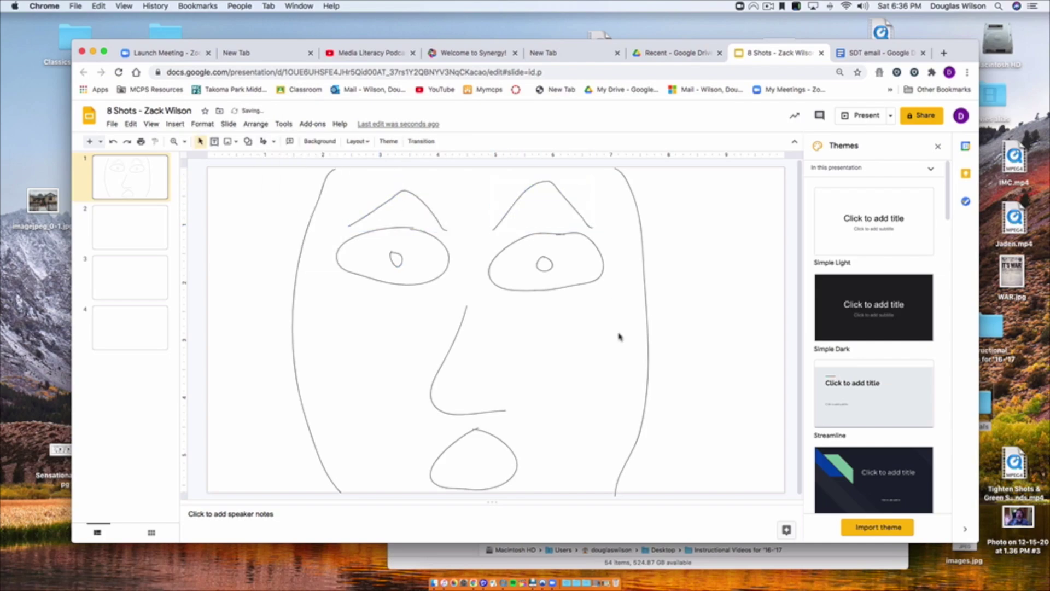
{"action": "left_click", "coordinate": [137, 237]}
{"action": "left_click", "coordinate": [273, 141]}
Scribble the head outline and the left and right neck-and-shoulder lines on slide 2
{"action": "left_click", "coordinate": [279, 253]}
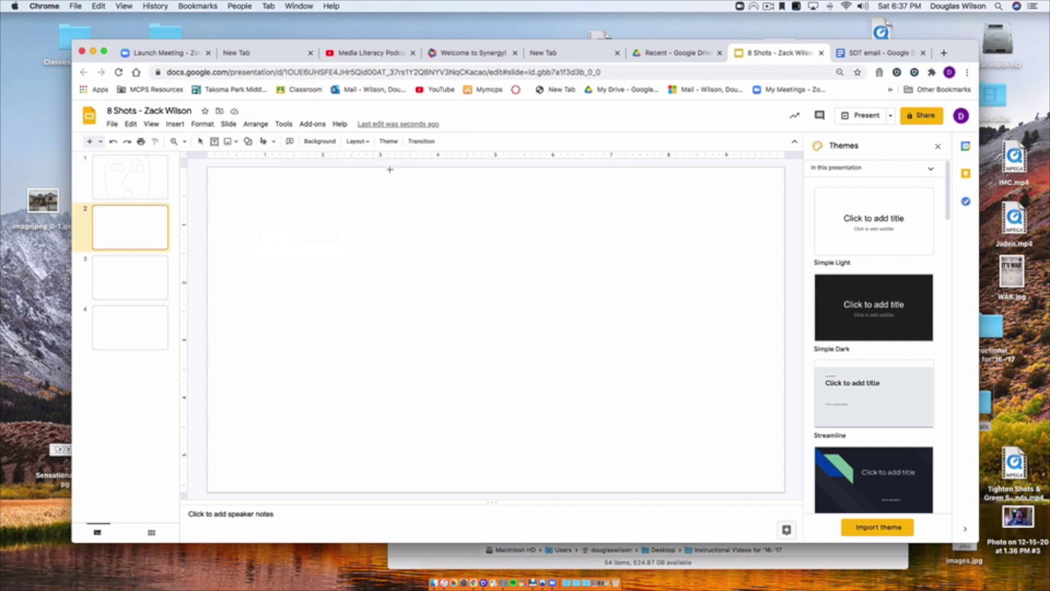
{"action": "mouse_move", "coordinate": [402, 169]}
{"action": "left_mouse_down"}
{"action": "mouse_move", "coordinate": [319, 248]}
{"action": "mouse_move", "coordinate": [498, 436]}
{"action": "mouse_move", "coordinate": [582, 185]}
{"action": "mouse_move", "coordinate": [393, 173]}
{"action": "left_mouse_up"}
{"action": "left_click", "coordinate": [274, 141]}
{"action": "left_click", "coordinate": [279, 253]}
{"action": "left_click_drag", "start_coordinate": [435, 419], "coordinate": [401, 459]}
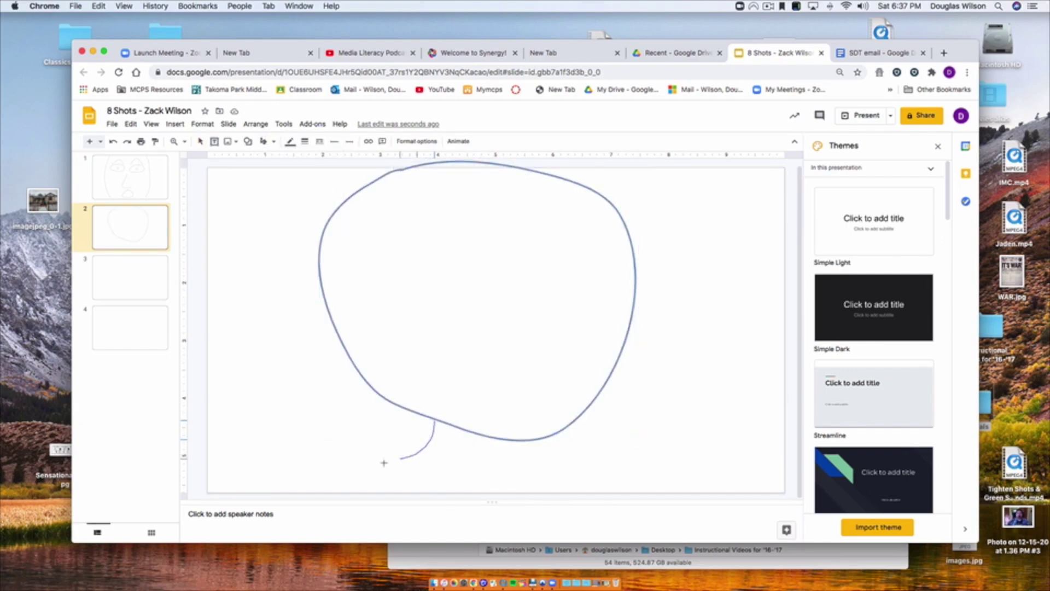
{"action": "left_click", "coordinate": [274, 141]}
{"action": "left_click", "coordinate": [279, 254]}
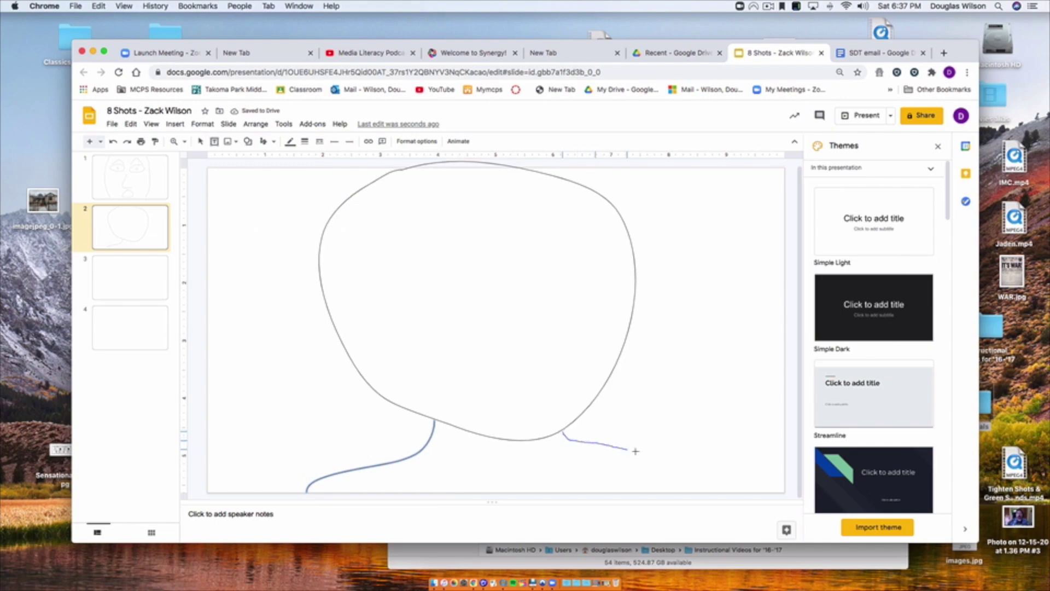
{"action": "left_click_drag", "start_coordinate": [635, 451], "coordinate": [690, 492]}
Scribble the left and right eyes on the head
{"action": "left_click", "coordinate": [274, 141]}
{"action": "left_click", "coordinate": [279, 254]}
{"action": "mouse_move", "coordinate": [424, 240]}
{"action": "left_mouse_down"}
{"action": "mouse_move", "coordinate": [452, 268]}
{"action": "mouse_move", "coordinate": [424, 241]}
{"action": "left_mouse_up"}
{"action": "left_click", "coordinate": [274, 141]}
{"action": "left_click", "coordinate": [279, 253]}
{"action": "left_click_drag", "start_coordinate": [558, 241], "coordinate": [556, 245]}
Scribble a nose between the eyes and a mouth below it
{"action": "left_click", "coordinate": [274, 141]}
{"action": "left_click", "coordinate": [280, 254]}
{"action": "mouse_move", "coordinate": [485, 296]}
{"action": "left_mouse_down"}
{"action": "mouse_move", "coordinate": [468, 320]}
{"action": "mouse_move", "coordinate": [508, 345]}
{"action": "left_mouse_up"}
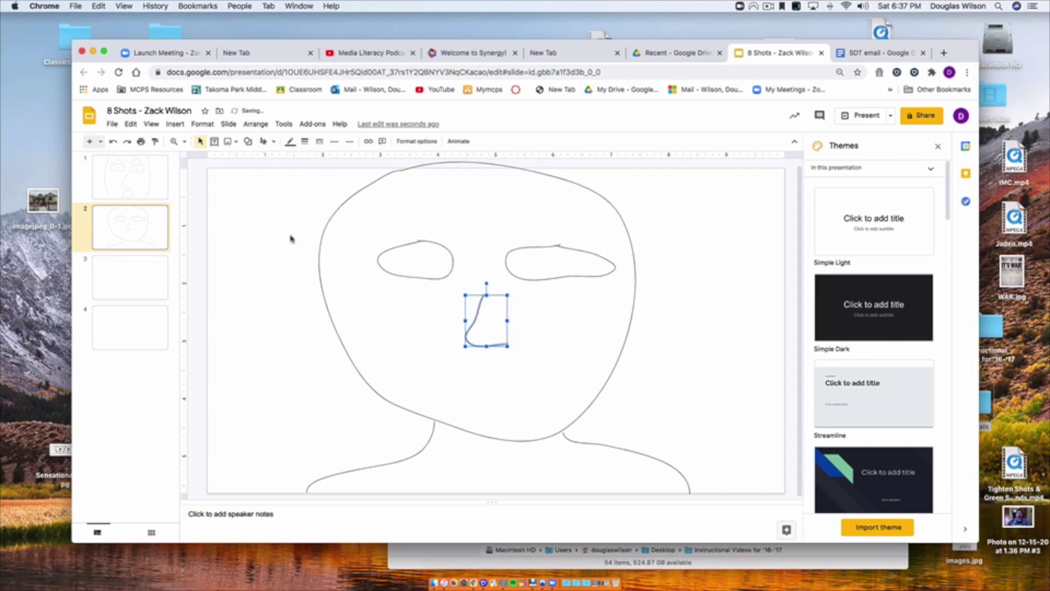
{"action": "left_click", "coordinate": [273, 141]}
{"action": "left_click", "coordinate": [279, 253]}
{"action": "left_click_drag", "start_coordinate": [461, 379], "coordinate": [546, 376]}
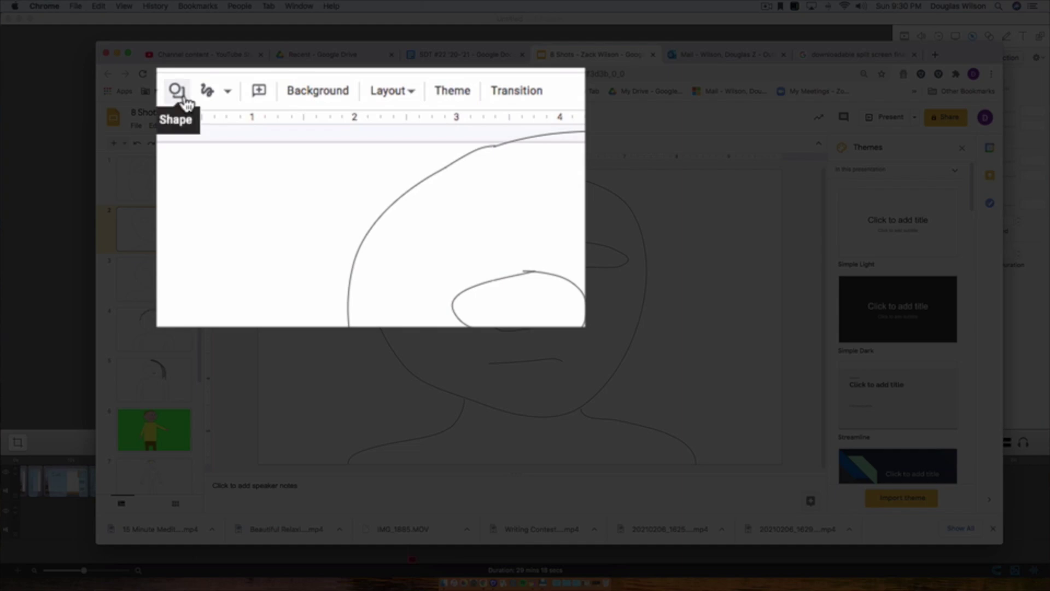
Draw a small black-filled oval pupil in the right eye and duplicate it into the left eye
{"action": "left_click", "coordinate": [177, 91]}
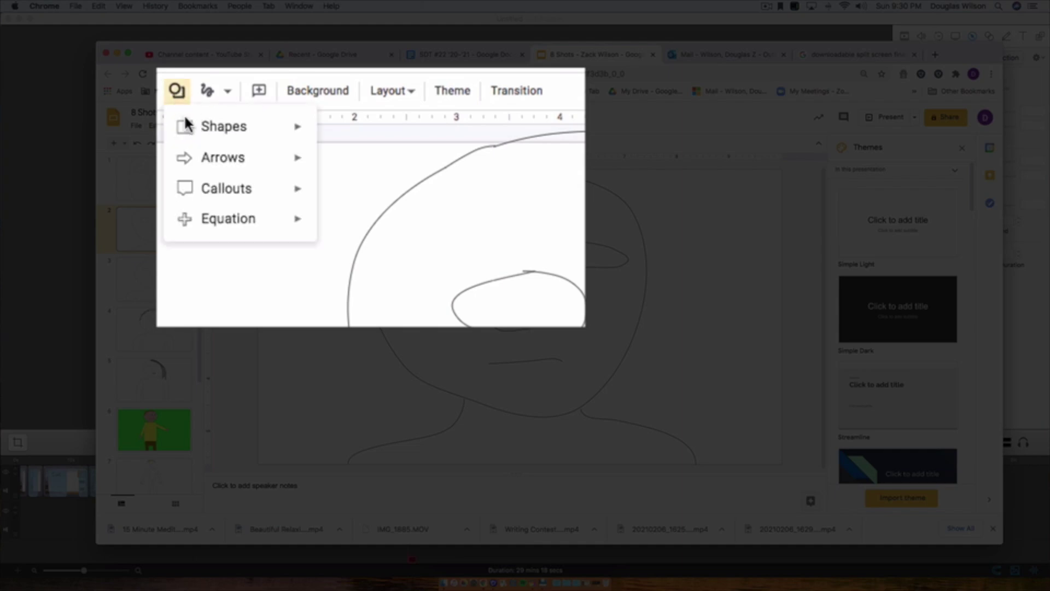
{"action": "mouse_move", "coordinate": [241, 134]}
{"action": "left_click", "coordinate": [332, 171]}
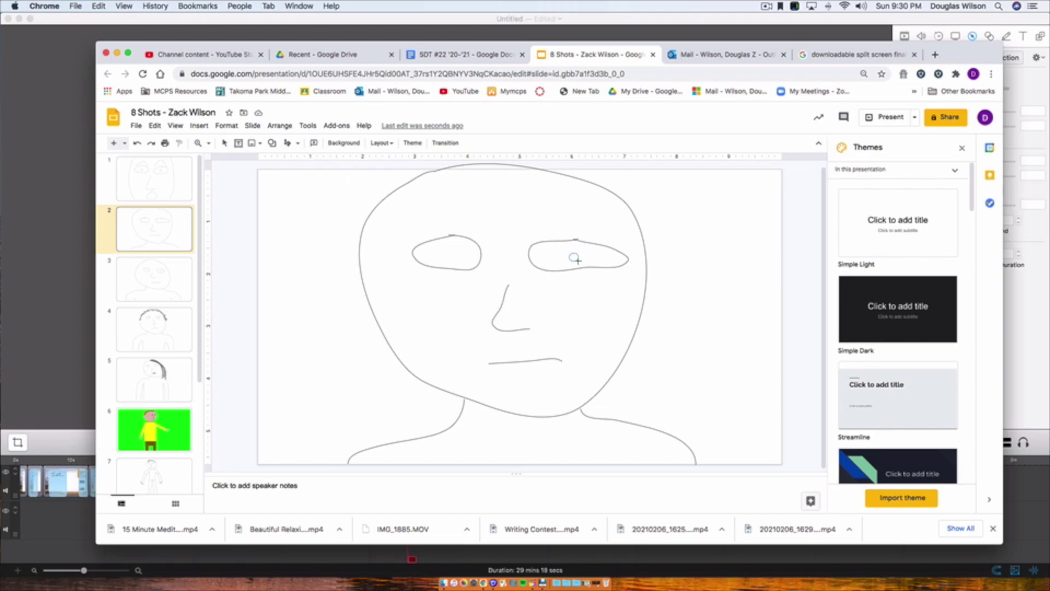
{"action": "left_click_drag", "start_coordinate": [578, 260], "coordinate": [581, 263]}
{"action": "left_click", "coordinate": [283, 85]}
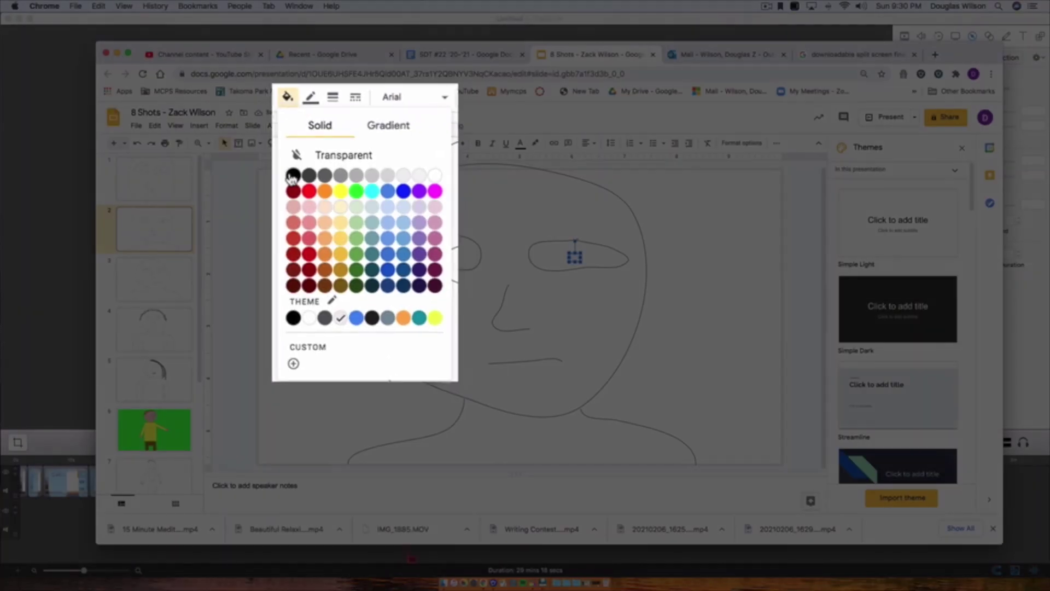
{"action": "left_click", "coordinate": [318, 195]}
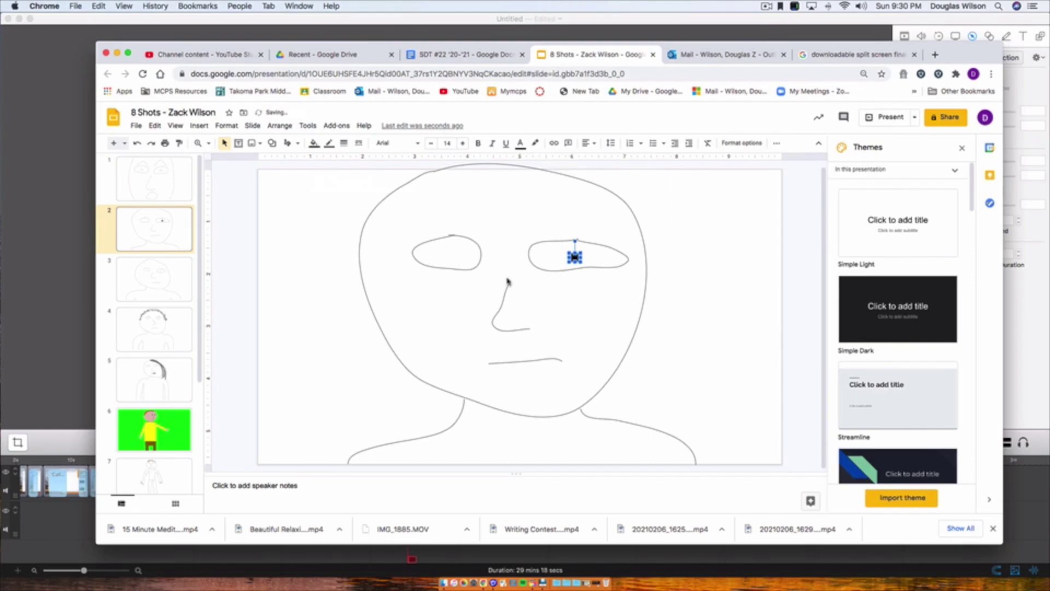
{"action": "key", "text": "super+v"}
{"action": "left_click_drag", "start_coordinate": [584, 266], "coordinate": [452, 255]}
{"action": "left_click", "coordinate": [554, 325]}
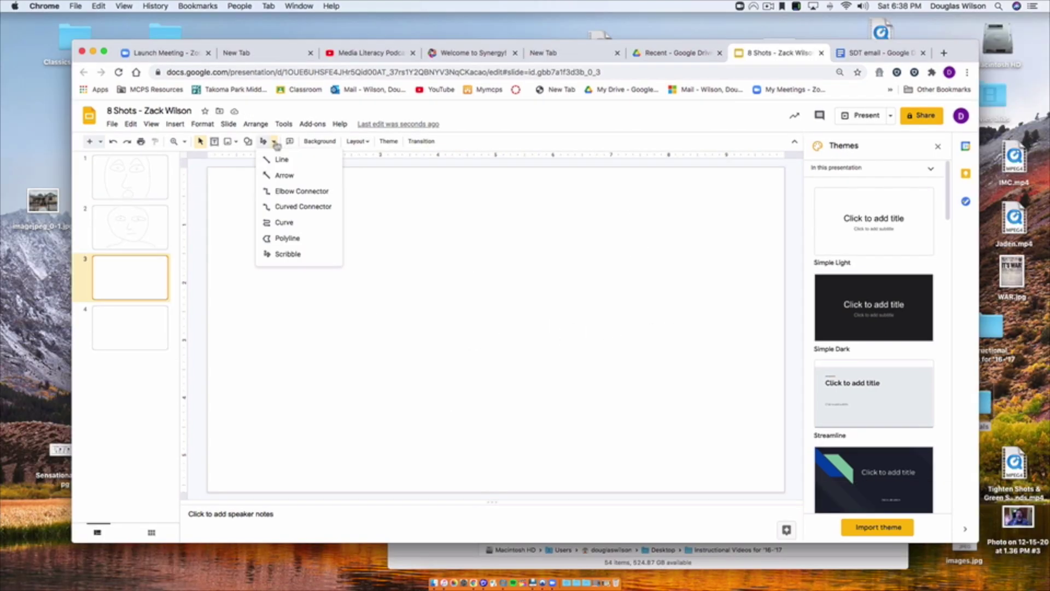
{"action": "left_click", "coordinate": [281, 157]}
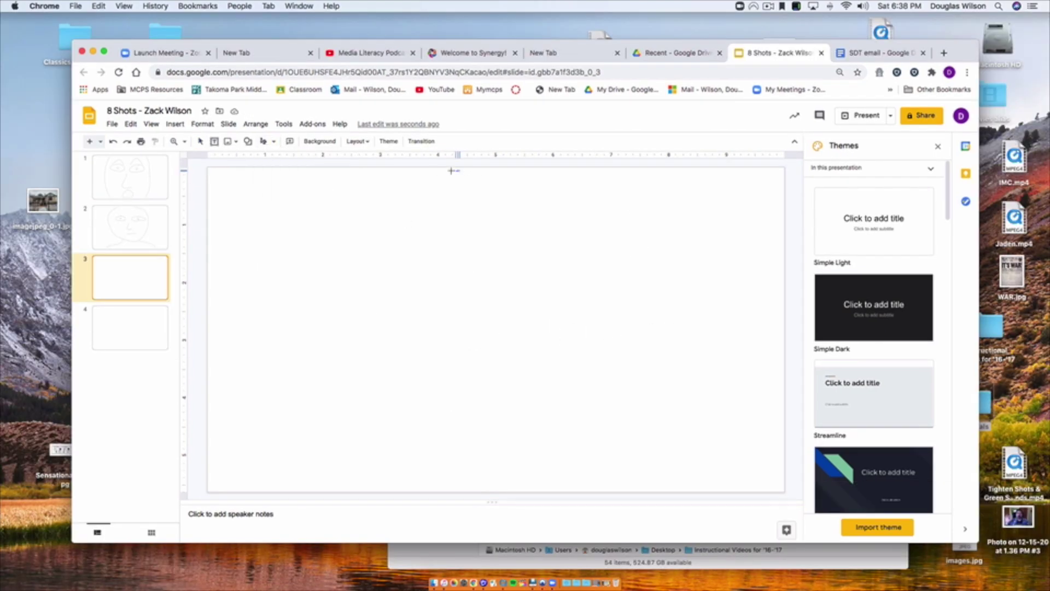
Scribble the head outline, neck and left shoulder line on slide 3
{"action": "mouse_move", "coordinate": [452, 170]}
{"action": "left_mouse_down"}
{"action": "mouse_move", "coordinate": [345, 302]}
{"action": "mouse_move", "coordinate": [602, 366]}
{"action": "mouse_move", "coordinate": [461, 171]}
{"action": "left_mouse_up"}
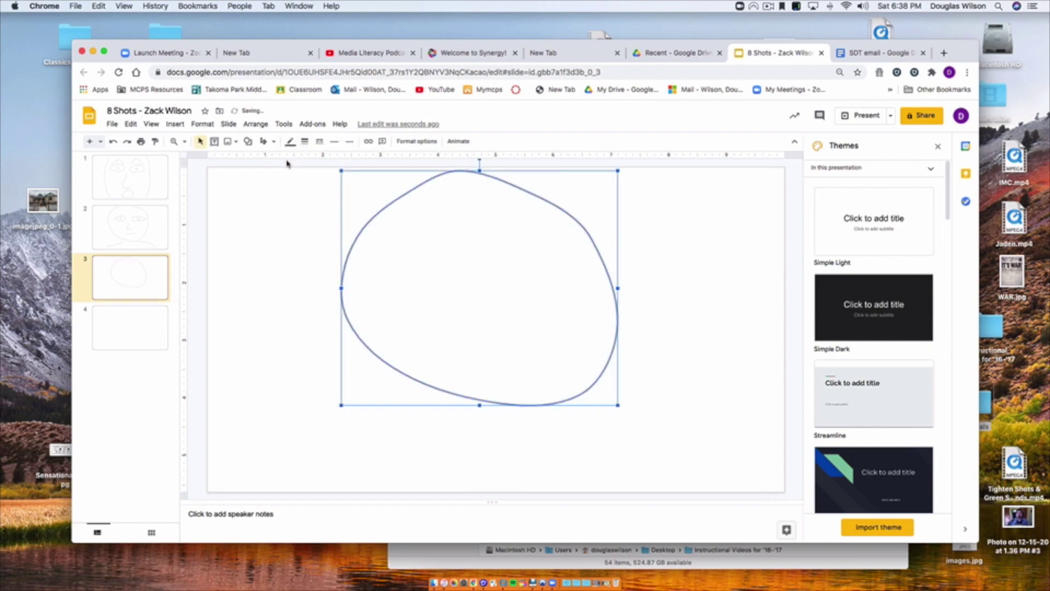
{"action": "left_click", "coordinate": [273, 141]}
{"action": "left_click", "coordinate": [290, 253]}
{"action": "left_click_drag", "start_coordinate": [428, 387], "coordinate": [324, 423]}
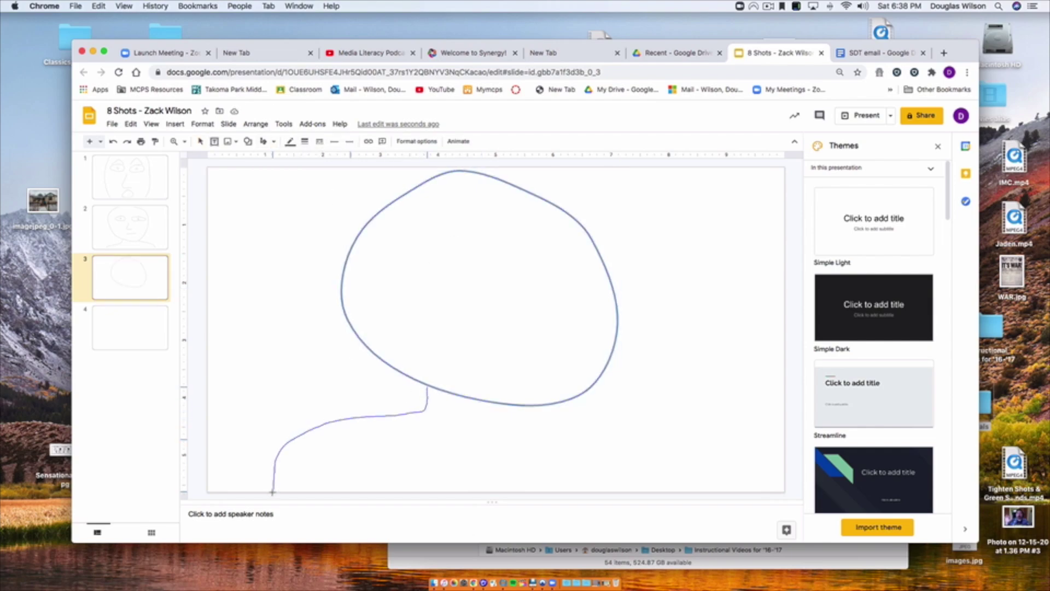
{"action": "left_click_drag", "start_coordinate": [272, 492], "coordinate": [272, 492]}
{"action": "left_click", "coordinate": [274, 142]}
{"action": "left_click", "coordinate": [290, 252]}
{"action": "left_click_drag", "start_coordinate": [613, 421], "coordinate": [703, 494]}
Scribble the arches and right shoulder along the slide bottom
{"action": "left_click", "coordinate": [273, 141]}
{"action": "left_click", "coordinate": [290, 251]}
{"action": "left_click_drag", "start_coordinate": [353, 495], "coordinate": [354, 497]}
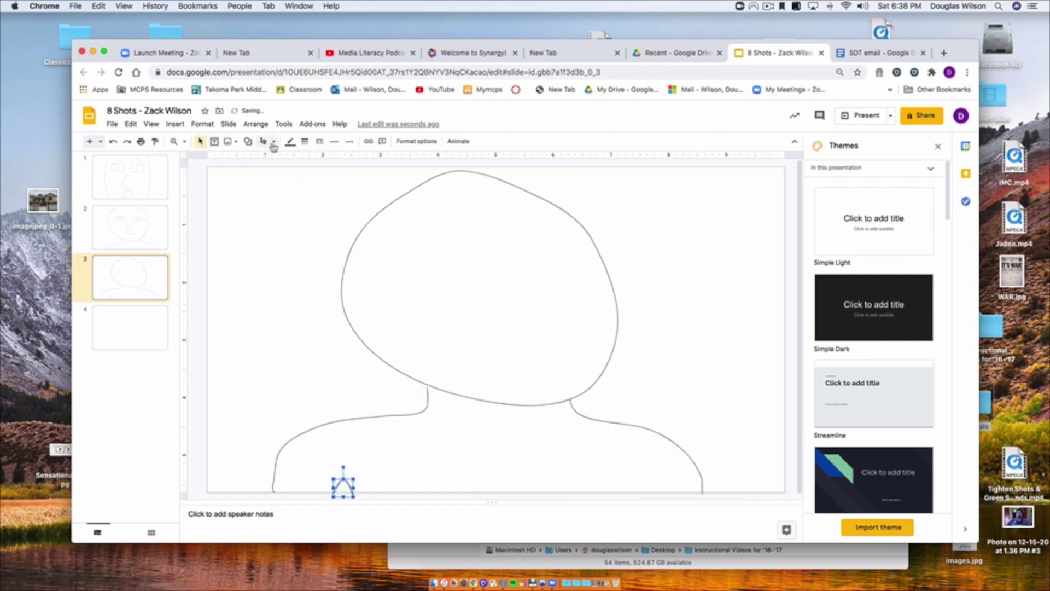
{"action": "left_click", "coordinate": [273, 143]}
{"action": "left_click", "coordinate": [290, 253]}
{"action": "left_click_drag", "start_coordinate": [638, 490], "coordinate": [638, 492]}
Scribble the right and left eye ovals on the head
{"action": "left_click", "coordinate": [273, 141]}
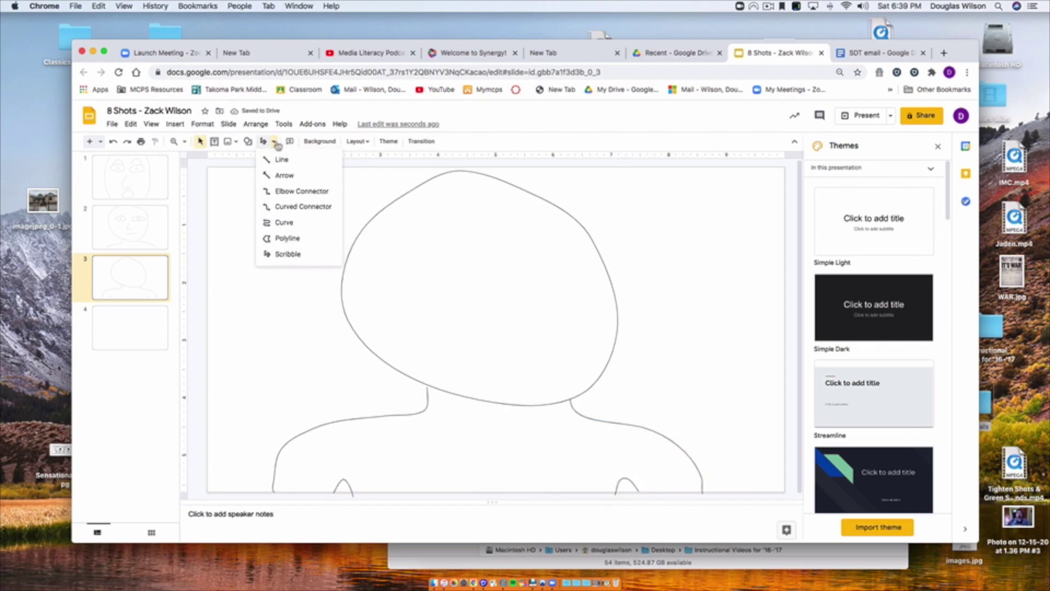
{"action": "left_click", "coordinate": [290, 252]}
{"action": "mouse_move", "coordinate": [557, 249]}
{"action": "left_mouse_down"}
{"action": "mouse_move", "coordinate": [575, 265]}
{"action": "mouse_move", "coordinate": [550, 249]}
{"action": "left_mouse_up"}
{"action": "left_click", "coordinate": [274, 141]}
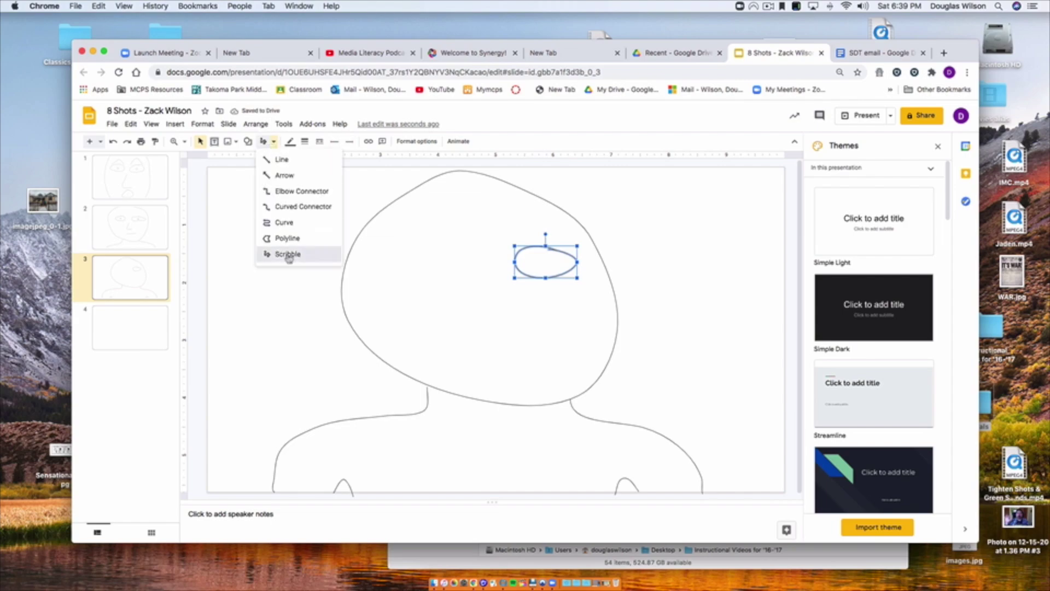
{"action": "left_click", "coordinate": [290, 252]}
{"action": "mouse_move", "coordinate": [424, 244]}
{"action": "left_mouse_down"}
{"action": "mouse_move", "coordinate": [411, 264]}
{"action": "mouse_move", "coordinate": [424, 243]}
{"action": "left_mouse_up"}
Scribble a nose between the eyes and a slightly upturned mouth
{"action": "left_click", "coordinate": [273, 141]}
{"action": "left_click", "coordinate": [290, 252]}
{"action": "mouse_move", "coordinate": [485, 276]}
{"action": "left_mouse_down"}
{"action": "mouse_move", "coordinate": [475, 295]}
{"action": "mouse_move", "coordinate": [505, 318]}
{"action": "left_mouse_up"}
{"action": "left_click", "coordinate": [274, 141]}
{"action": "left_click", "coordinate": [290, 252]}
{"action": "left_click_drag", "start_coordinate": [526, 355], "coordinate": [541, 349]}
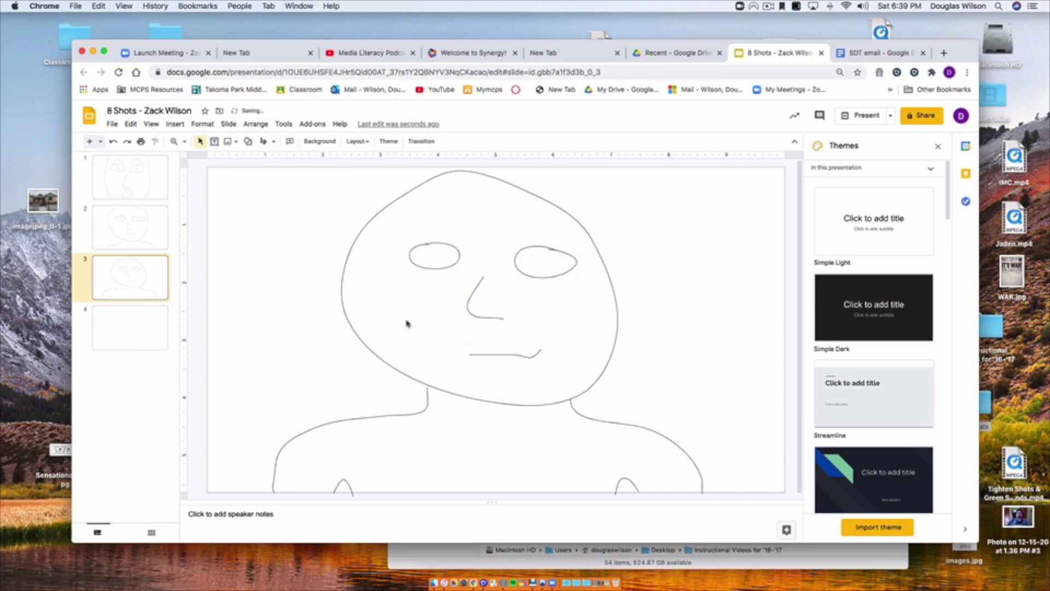
Scribble small pupils in both eyes, review slides 2 and 3, then open slide 4
{"action": "left_click", "coordinate": [274, 141]}
{"action": "left_click", "coordinate": [290, 252]}
{"action": "left_click_drag", "start_coordinate": [436, 256], "coordinate": [438, 258]}
{"action": "left_click_drag", "start_coordinate": [543, 261], "coordinate": [542, 265]}
{"action": "left_click", "coordinate": [113, 228]}
{"action": "left_click", "coordinate": [136, 262]}
{"action": "left_click", "coordinate": [137, 328]}
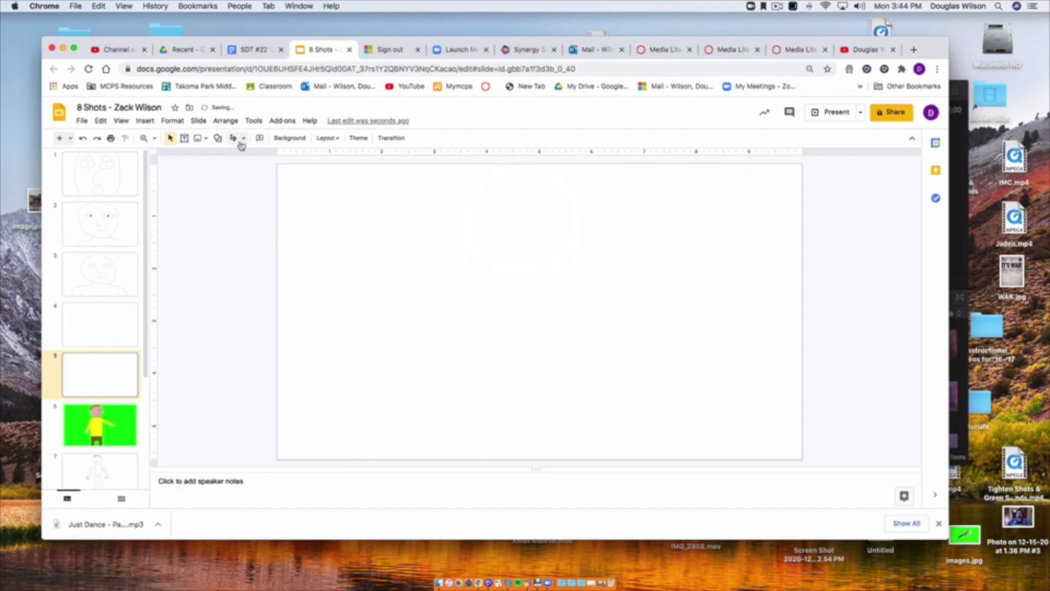
Scribble the head outline, then the neck and both shoulders down to the slide bottom
{"action": "left_click", "coordinate": [242, 141]}
{"action": "left_click", "coordinate": [257, 251]}
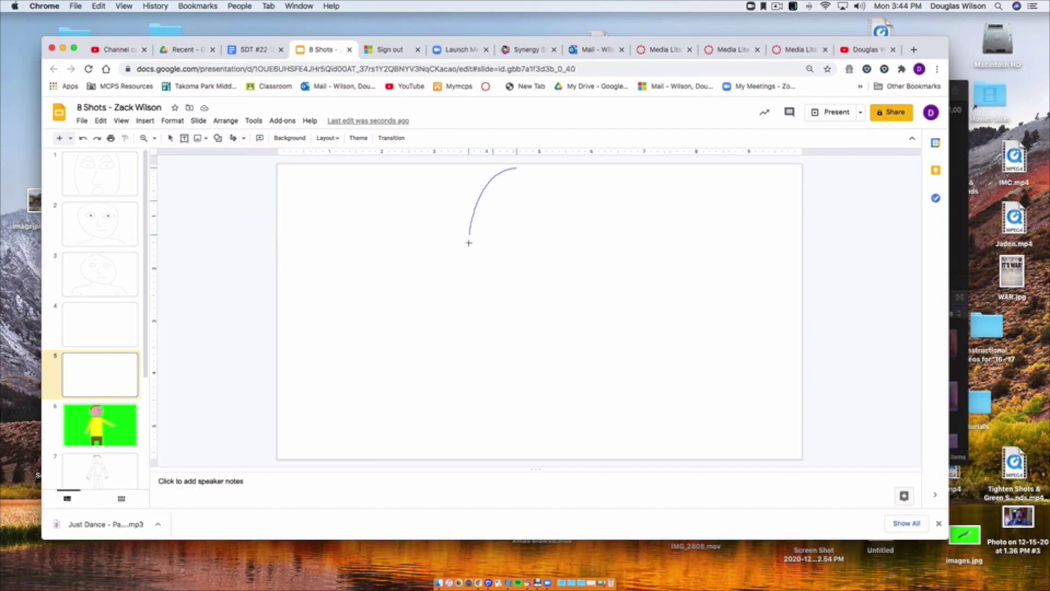
{"action": "mouse_move", "coordinate": [468, 242]}
{"action": "left_mouse_down"}
{"action": "mouse_move", "coordinate": [558, 188]}
{"action": "mouse_move", "coordinate": [517, 168]}
{"action": "left_mouse_up"}
{"action": "left_click", "coordinate": [243, 138]}
{"action": "left_click", "coordinate": [257, 250]}
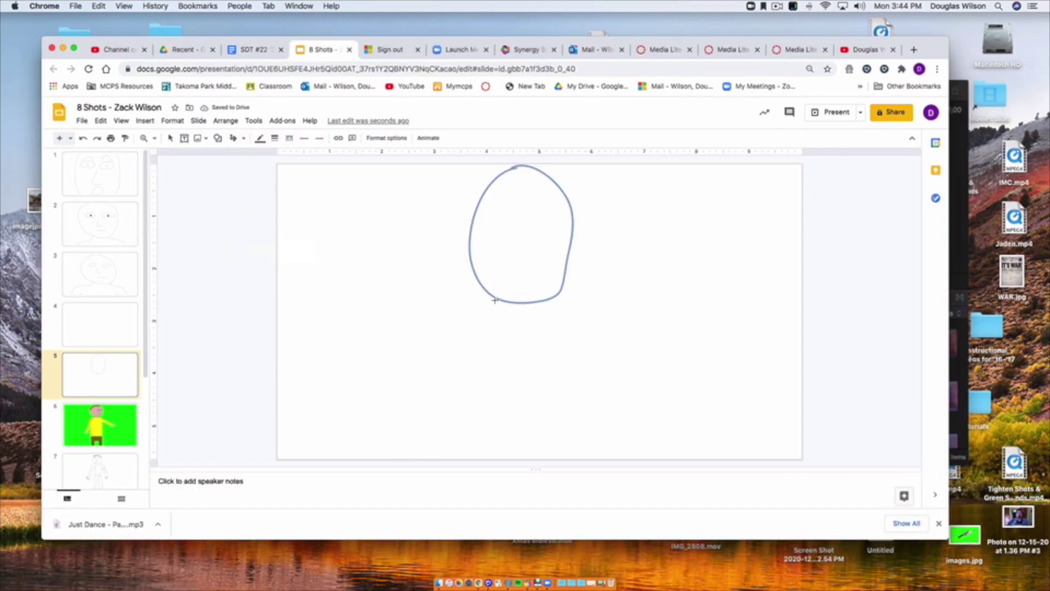
{"action": "left_click_drag", "start_coordinate": [475, 317], "coordinate": [432, 458]}
{"action": "left_click", "coordinate": [244, 137]}
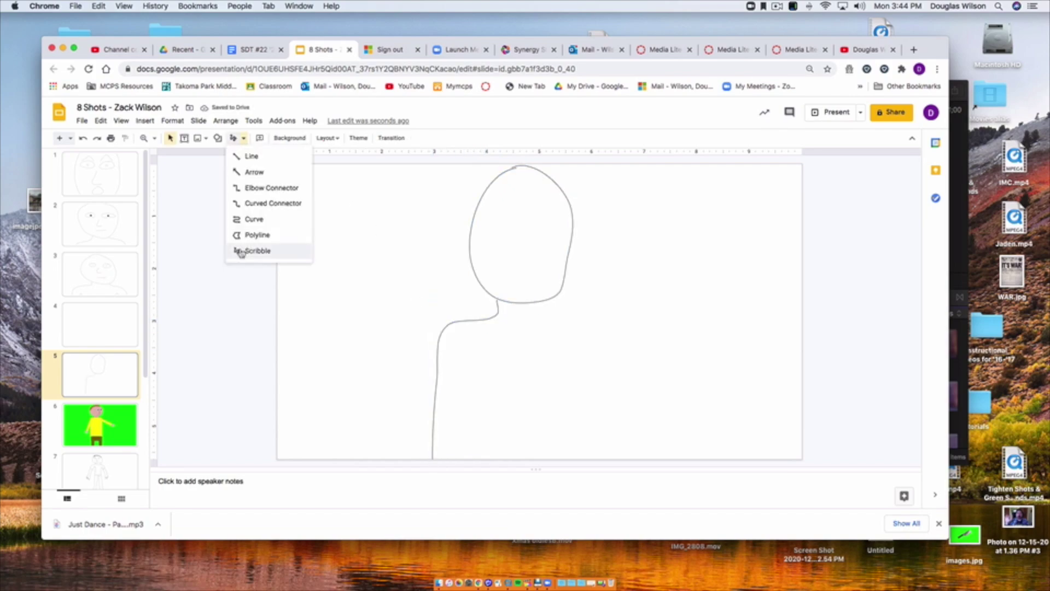
{"action": "left_click", "coordinate": [257, 250]}
{"action": "mouse_move", "coordinate": [546, 300]}
{"action": "left_mouse_down"}
{"action": "mouse_move", "coordinate": [593, 410]}
{"action": "mouse_move", "coordinate": [594, 461]}
{"action": "left_mouse_up"}
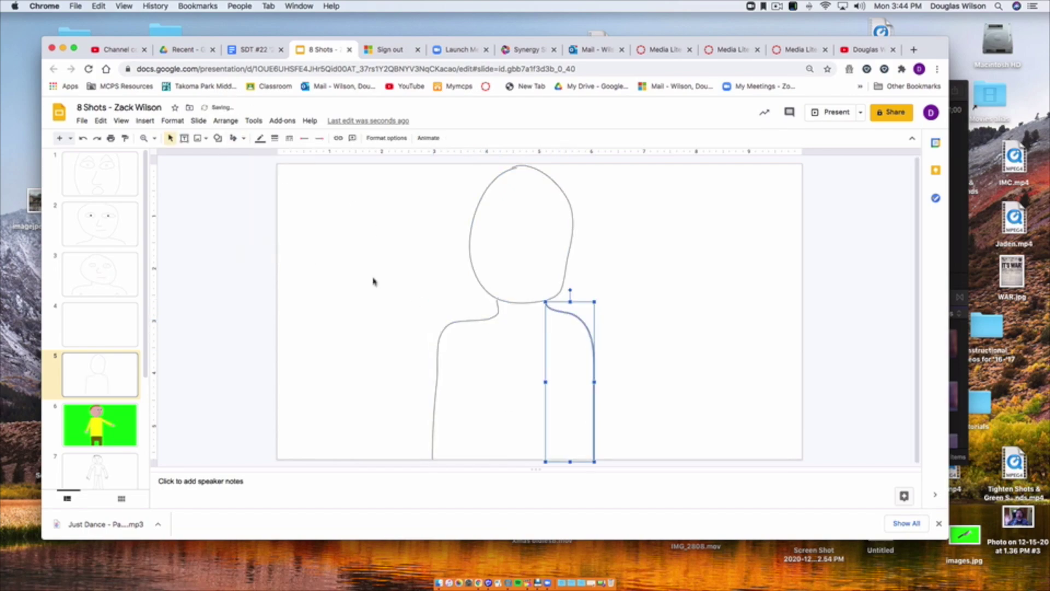
Scribble left and right arm lines rising from the bottom of the slide
{"action": "left_click", "coordinate": [243, 138]}
{"action": "left_click", "coordinate": [257, 250]}
{"action": "left_click_drag", "start_coordinate": [453, 450], "coordinate": [463, 363]}
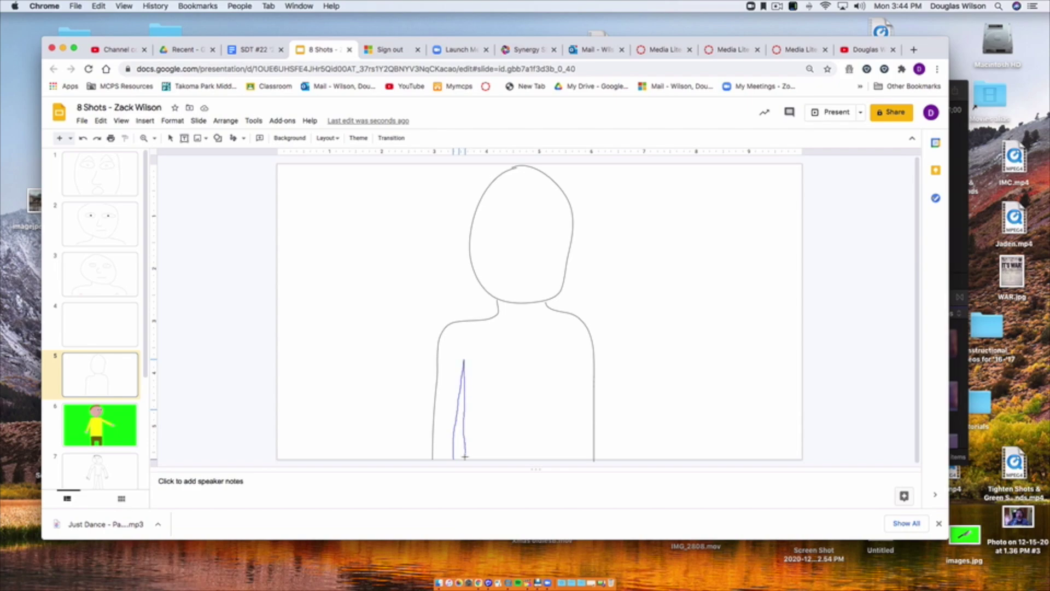
{"action": "left_click_drag", "start_coordinate": [465, 456], "coordinate": [465, 457]}
{"action": "left_click", "coordinate": [243, 138]}
{"action": "left_click", "coordinate": [258, 250]}
{"action": "left_click_drag", "start_coordinate": [579, 459], "coordinate": [578, 424]}
{"action": "left_click_drag", "start_coordinate": [569, 461], "coordinate": [569, 461]}
Draw an oval eye on the head and duplicate it for the second eye
{"action": "left_click", "coordinate": [249, 214]}
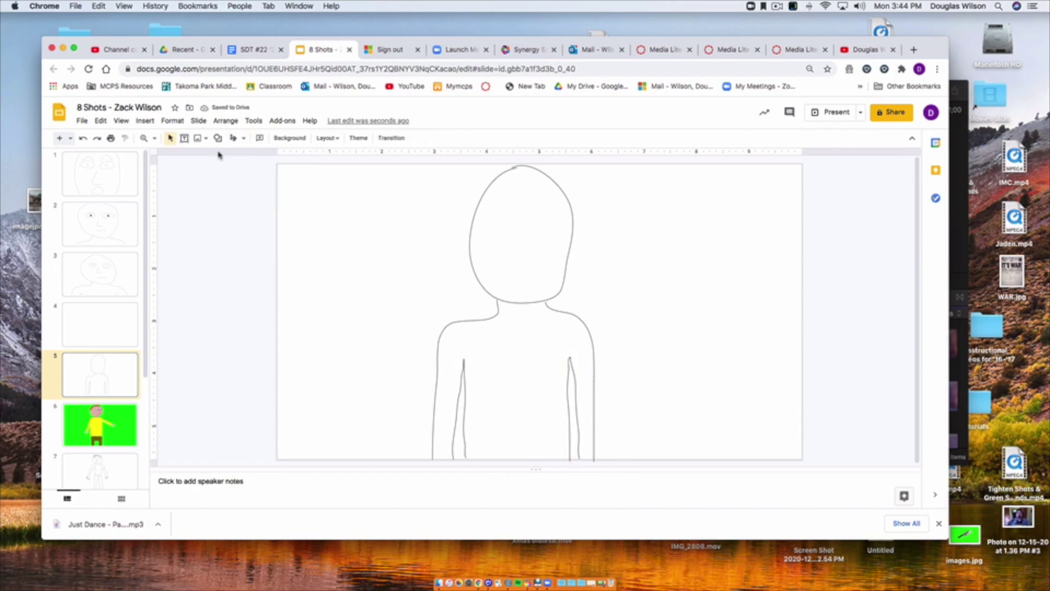
{"action": "left_click", "coordinate": [218, 138]}
{"action": "mouse_move", "coordinate": [243, 157]}
{"action": "left_click", "coordinate": [307, 178]}
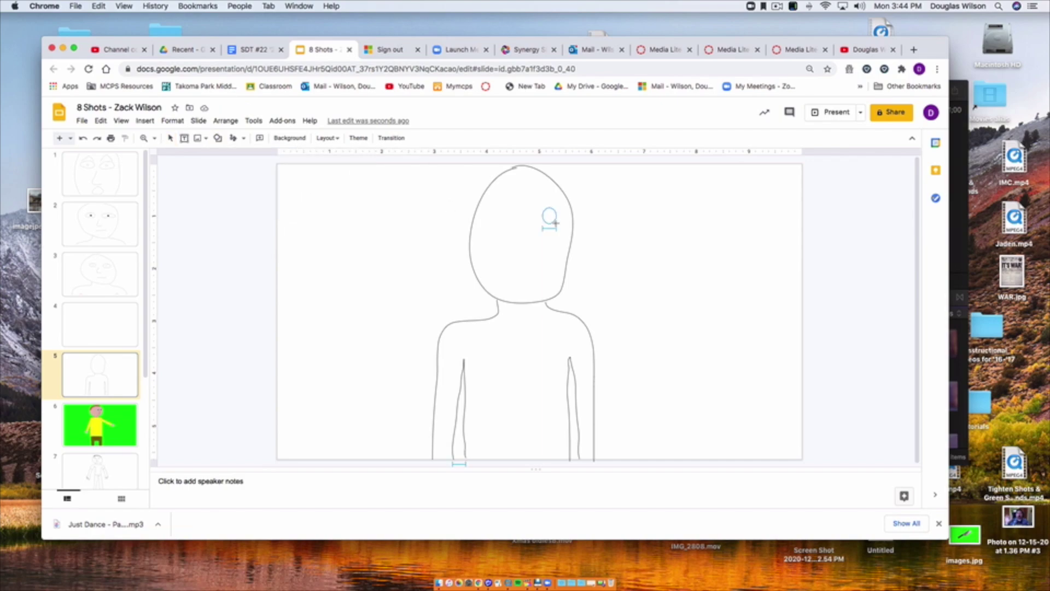
{"action": "left_click_drag", "start_coordinate": [555, 223], "coordinate": [520, 218]}
{"action": "key", "text": "super+d"}
{"action": "left_click", "coordinate": [350, 186]}
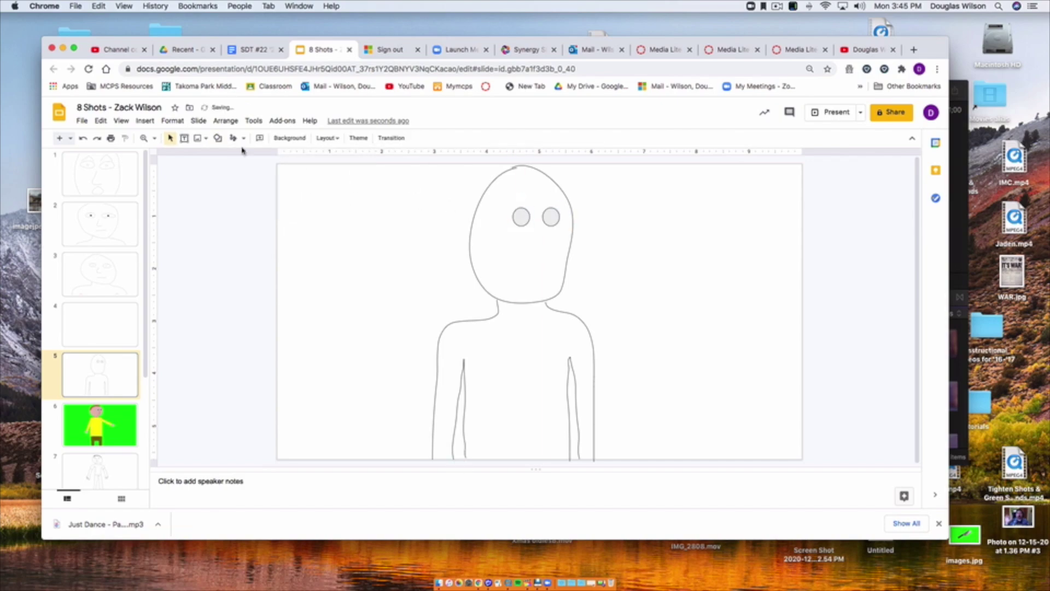
Scribble a nose below the eyes
{"action": "left_click", "coordinate": [243, 138]}
{"action": "left_click", "coordinate": [257, 250]}
{"action": "left_click_drag", "start_coordinate": [541, 259], "coordinate": [551, 276]}
{"action": "left_click", "coordinate": [243, 137]}
{"action": "left_click", "coordinate": [256, 253]}
Fill the eye ovals with a dark colour to make pupils
{"action": "left_click", "coordinate": [219, 139]}
{"action": "left_click", "coordinate": [554, 219]}
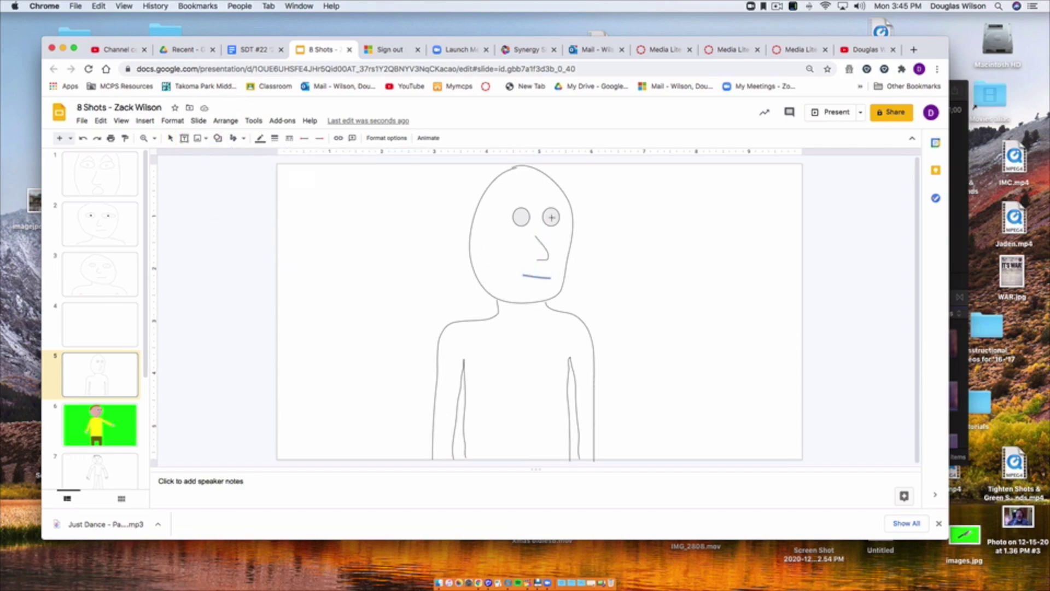
{"action": "left_click", "coordinate": [259, 137]}
{"action": "left_click", "coordinate": [264, 200]}
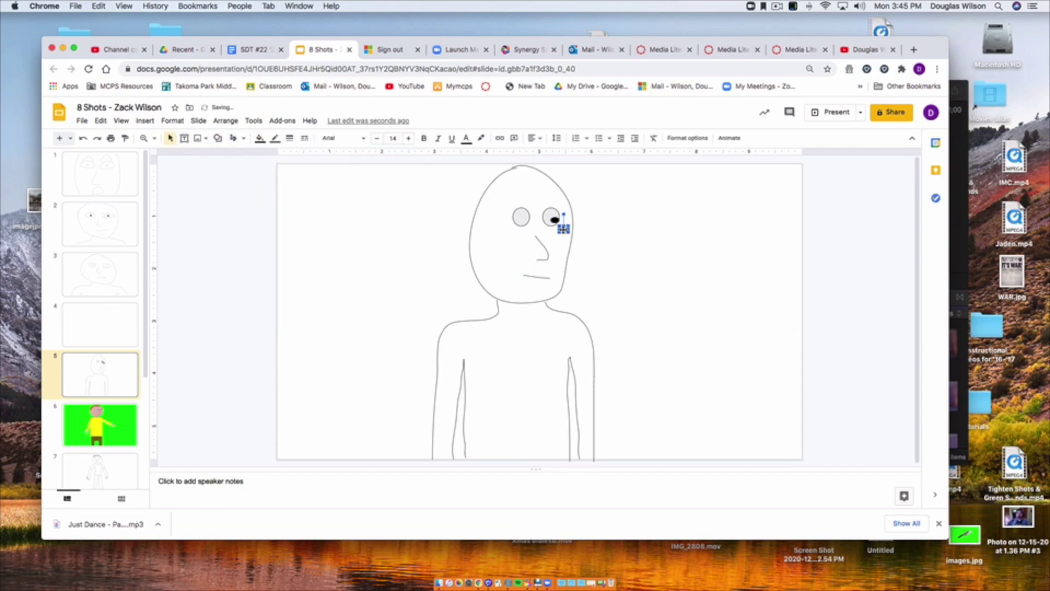
{"action": "left_click", "coordinate": [601, 252]}
Scribble hair over the top of the head, then undo it
{"action": "left_click", "coordinate": [244, 138]}
{"action": "left_click", "coordinate": [256, 252]}
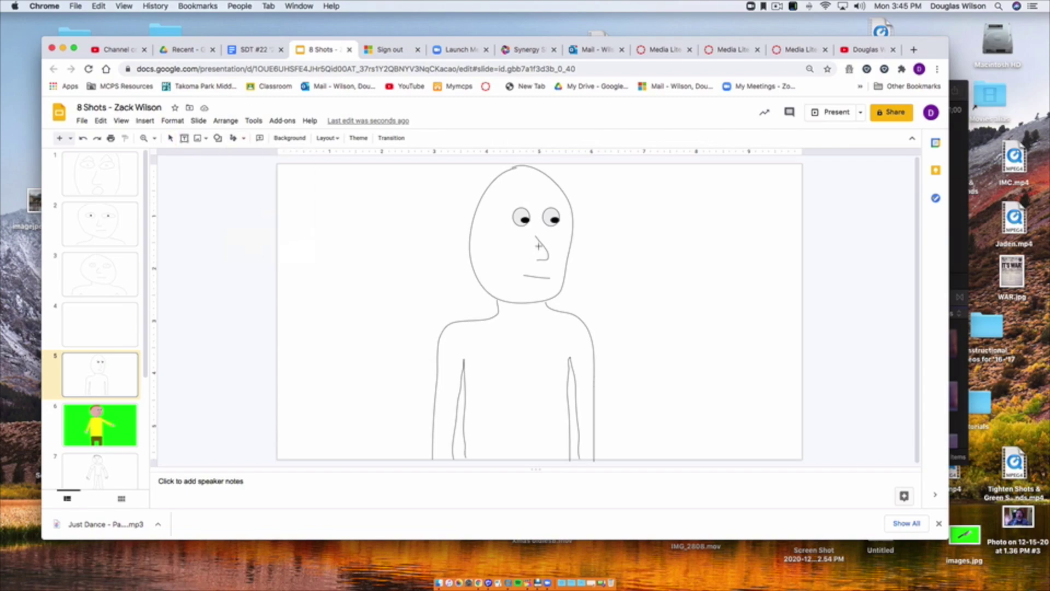
{"action": "left_click_drag", "start_coordinate": [549, 177], "coordinate": [567, 184]}
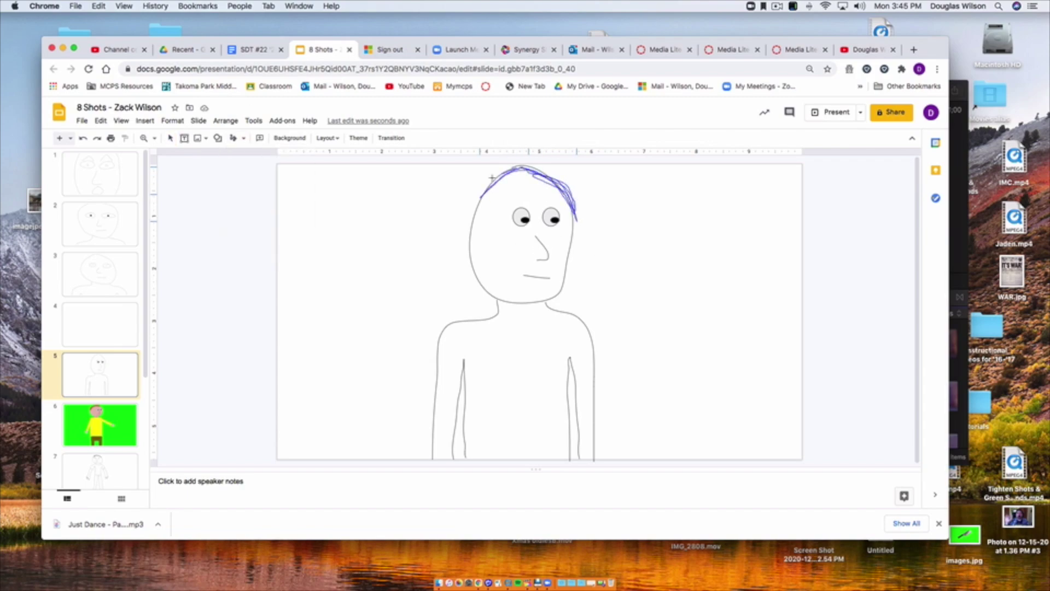
{"action": "key", "text": "ctrl+z"}
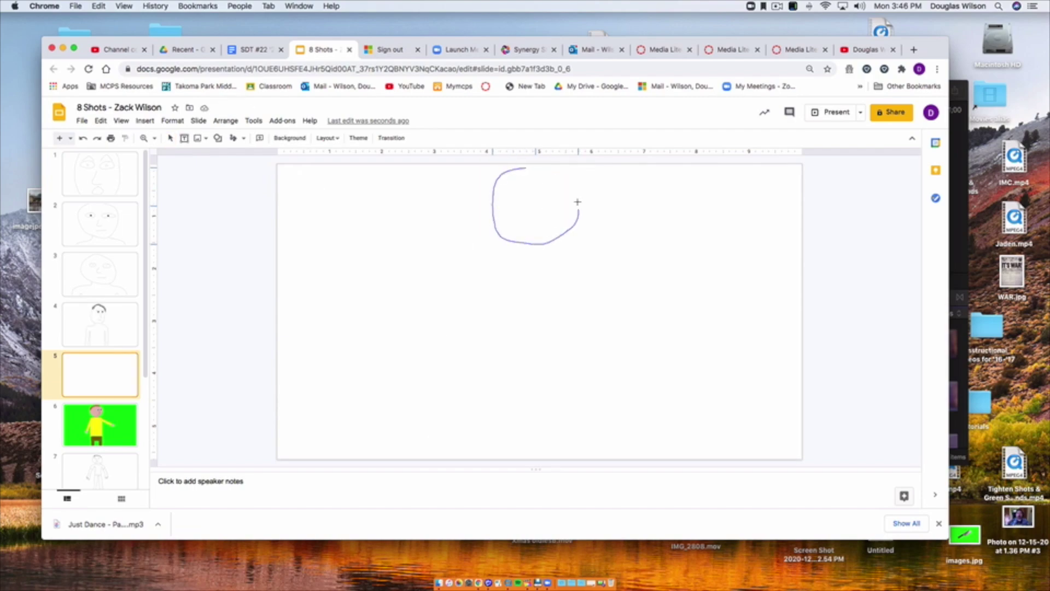
On the new slide, draw a head circle and both sides with arms and hands
{"action": "left_click_drag", "start_coordinate": [578, 201], "coordinate": [525, 168]}
{"action": "left_click", "coordinate": [243, 138]}
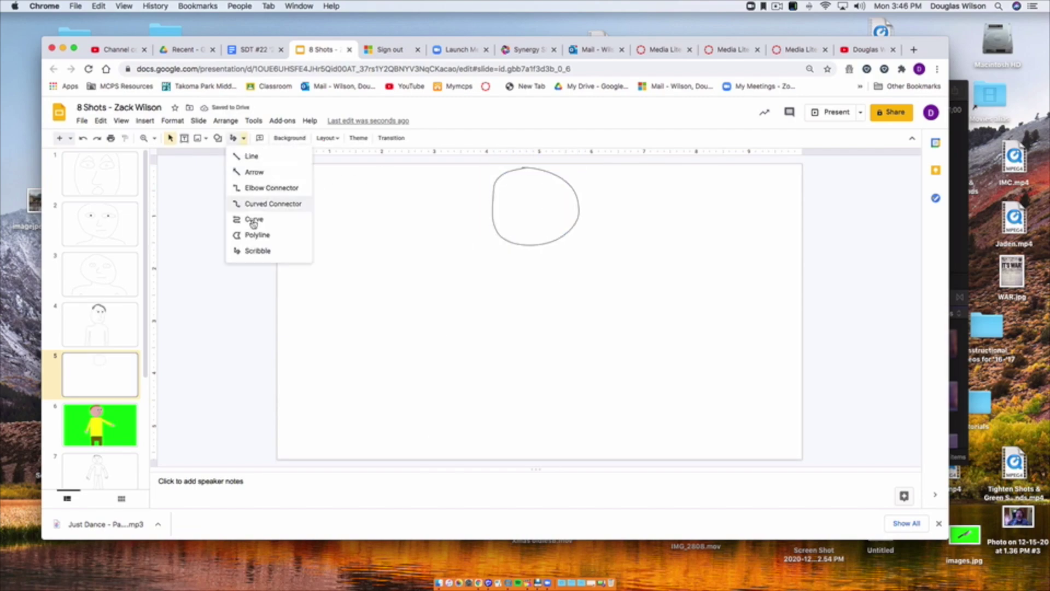
{"action": "left_click", "coordinate": [253, 251]}
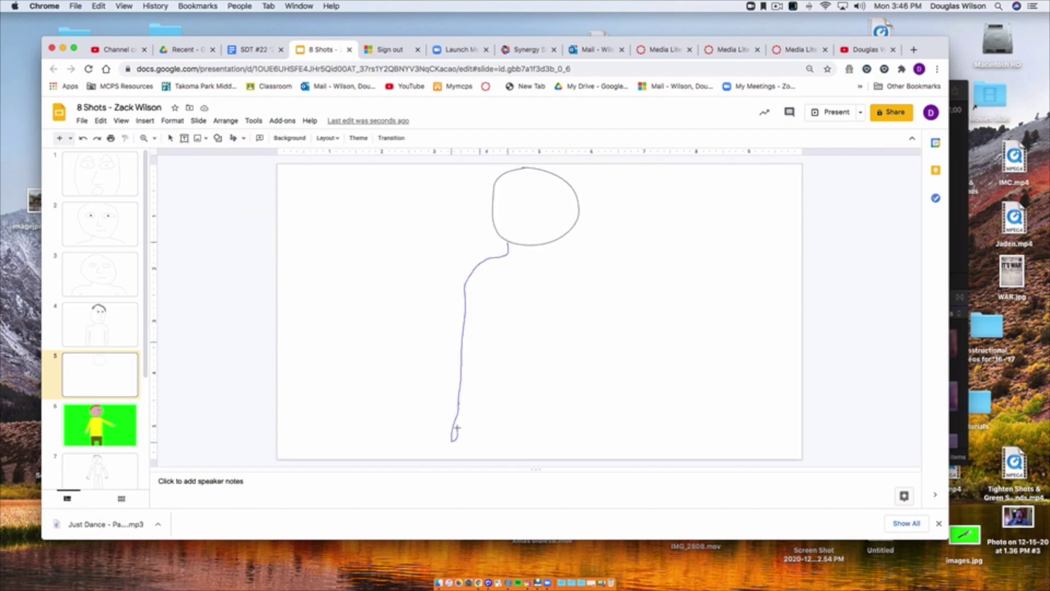
{"action": "left_click_drag", "start_coordinate": [476, 356], "coordinate": [503, 459]}
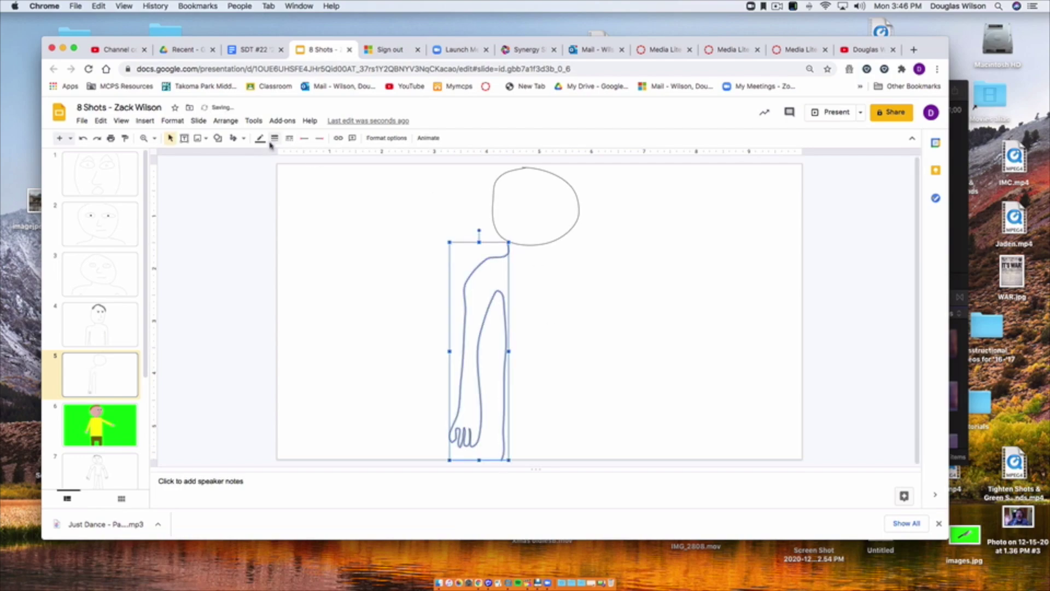
{"action": "left_click", "coordinate": [244, 138]}
{"action": "left_click", "coordinate": [254, 251]}
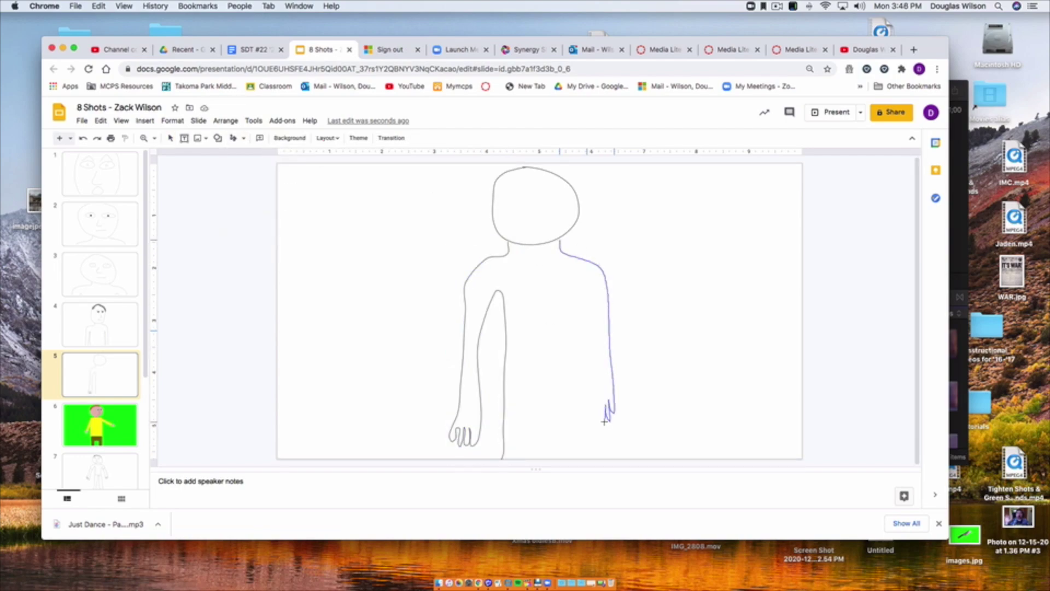
{"action": "left_click_drag", "start_coordinate": [595, 329], "coordinate": [580, 458]}
Scribble a waistline across the body and an eye on the face
{"action": "left_click", "coordinate": [244, 138]}
{"action": "left_click", "coordinate": [253, 250]}
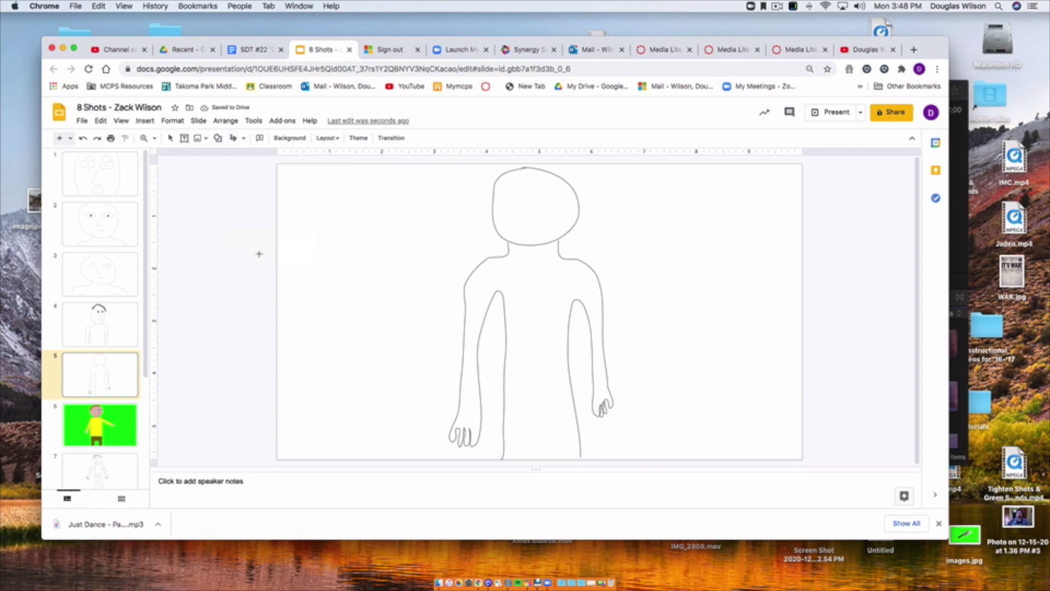
{"action": "left_click", "coordinate": [243, 138]}
{"action": "mouse_move", "coordinate": [572, 435]}
{"action": "left_mouse_down"}
{"action": "mouse_move", "coordinate": [536, 445]}
{"action": "mouse_move", "coordinate": [549, 458]}
{"action": "left_mouse_up"}
{"action": "left_click", "coordinate": [254, 251]}
{"action": "left_click", "coordinate": [243, 138]}
{"action": "left_click", "coordinate": [256, 250]}
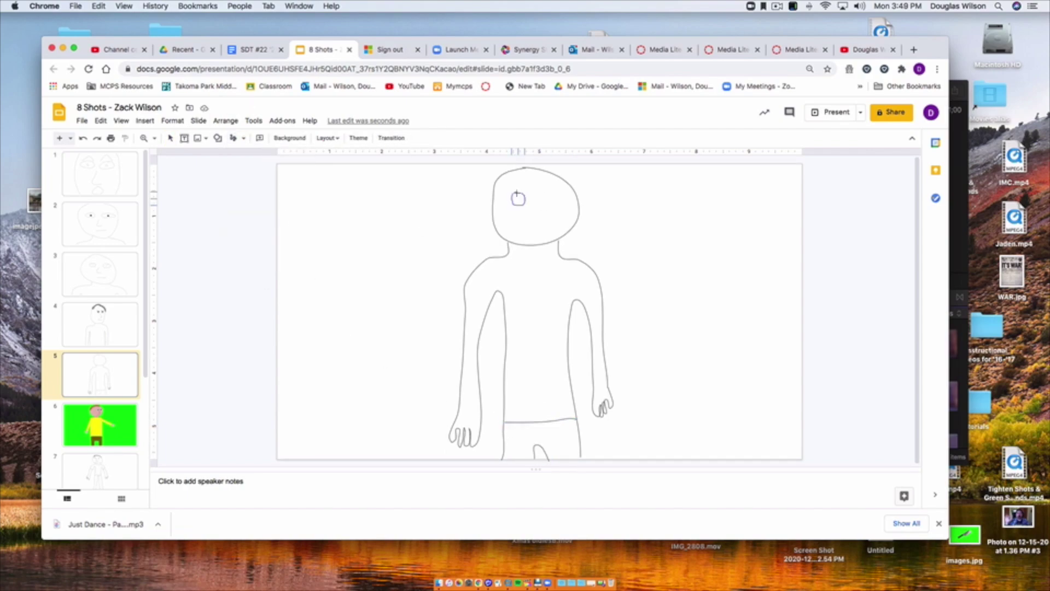
{"action": "mouse_move", "coordinate": [517, 194]}
{"action": "left_mouse_down"}
{"action": "mouse_move", "coordinate": [550, 196]}
{"action": "mouse_move", "coordinate": [546, 225]}
{"action": "mouse_move", "coordinate": [561, 209]}
{"action": "mouse_move", "coordinate": [520, 201]}
{"action": "mouse_move", "coordinate": [541, 172]}
{"action": "mouse_move", "coordinate": [574, 191]}
{"action": "left_mouse_up"}
{"action": "left_click", "coordinate": [243, 138]}
{"action": "left_click", "coordinate": [253, 250]}
{"action": "left_click", "coordinate": [244, 138]}
{"action": "left_click", "coordinate": [254, 251]}
{"action": "left_click", "coordinate": [244, 137]}
{"action": "left_click", "coordinate": [254, 250]}
{"action": "left_click", "coordinate": [469, 222]}
Add a small pupil shape on the right eye and duplicate it for the left
{"action": "left_click", "coordinate": [219, 138]}
{"action": "mouse_move", "coordinate": [241, 155]}
{"action": "left_click", "coordinate": [296, 173]}
{"action": "key", "text": "super+d"}
{"action": "left_click", "coordinate": [695, 205]}
Scribble the hair and set its line colour to dark red
{"action": "left_click", "coordinate": [244, 138]}
{"action": "left_click", "coordinate": [254, 251]}
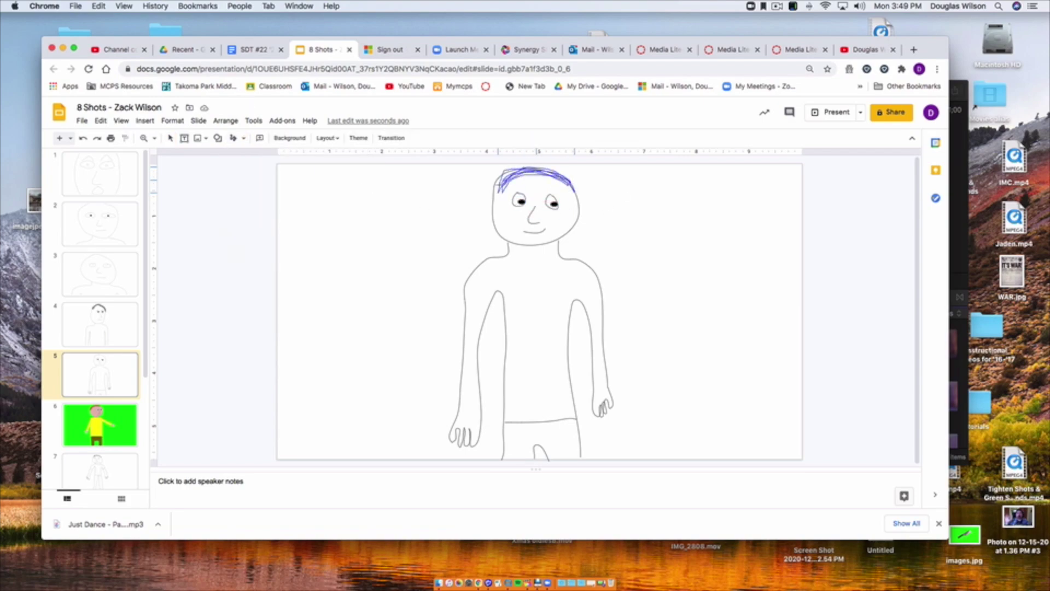
{"action": "left_click", "coordinate": [259, 138]}
{"action": "left_click", "coordinate": [262, 185]}
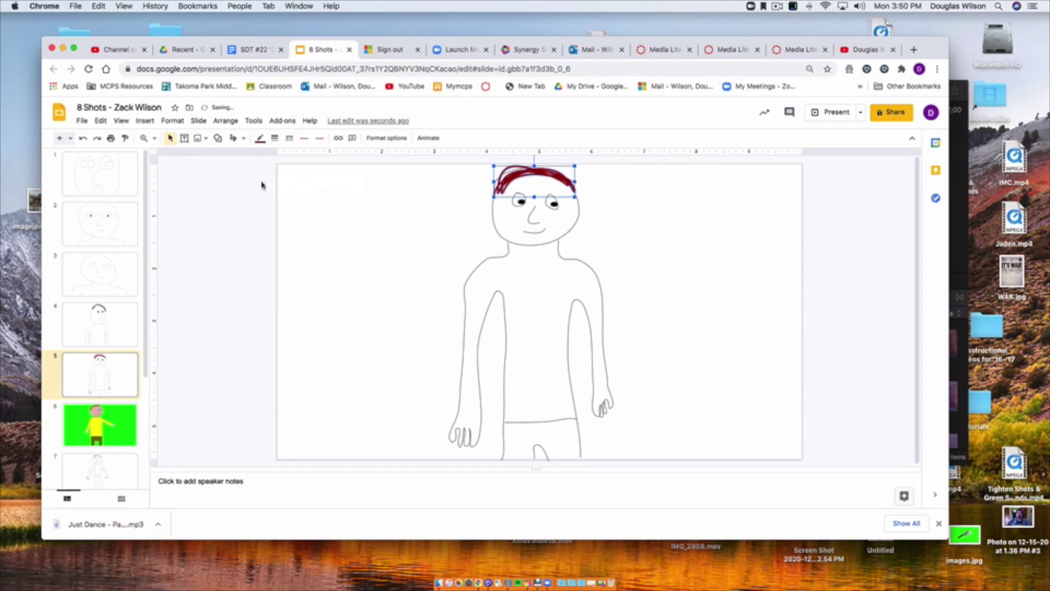
{"action": "left_click", "coordinate": [319, 188]}
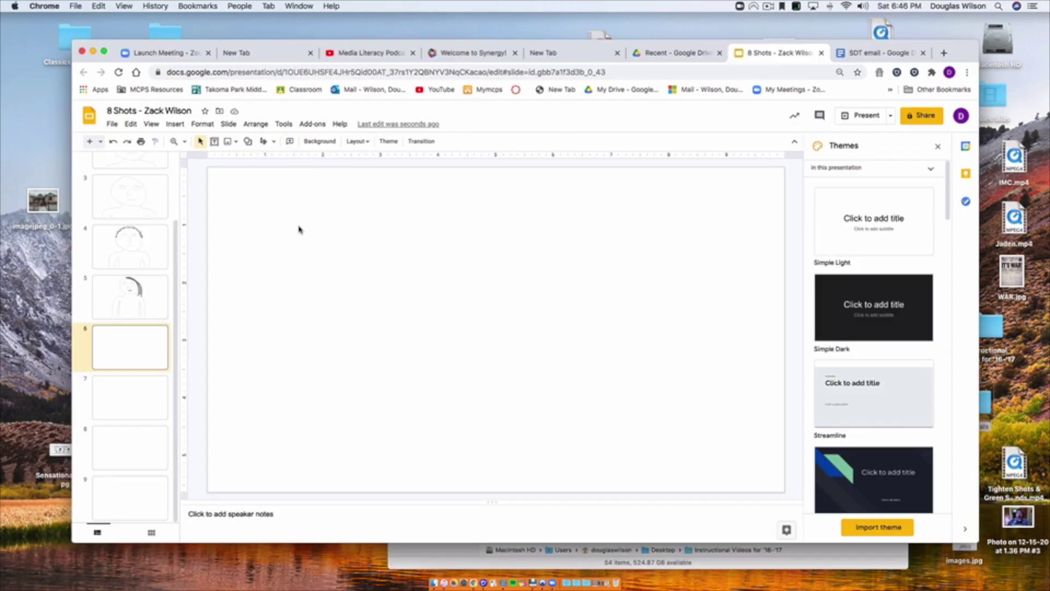
Set slide 6's background colour to bright green
{"action": "left_click", "coordinate": [322, 141]}
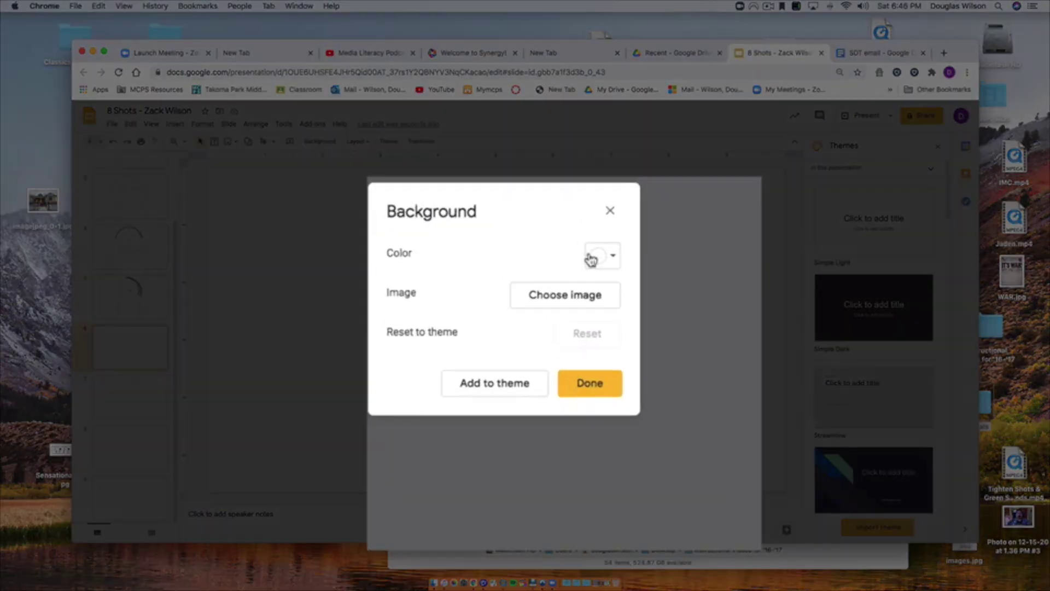
{"action": "left_click", "coordinate": [589, 293]}
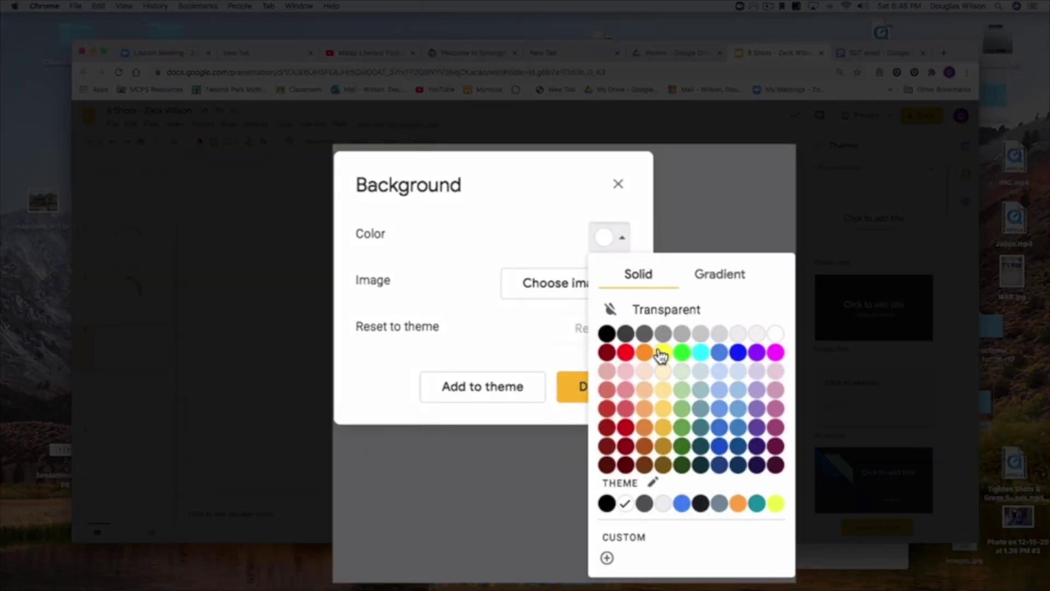
{"action": "left_click", "coordinate": [682, 353]}
{"action": "left_click", "coordinate": [577, 386]}
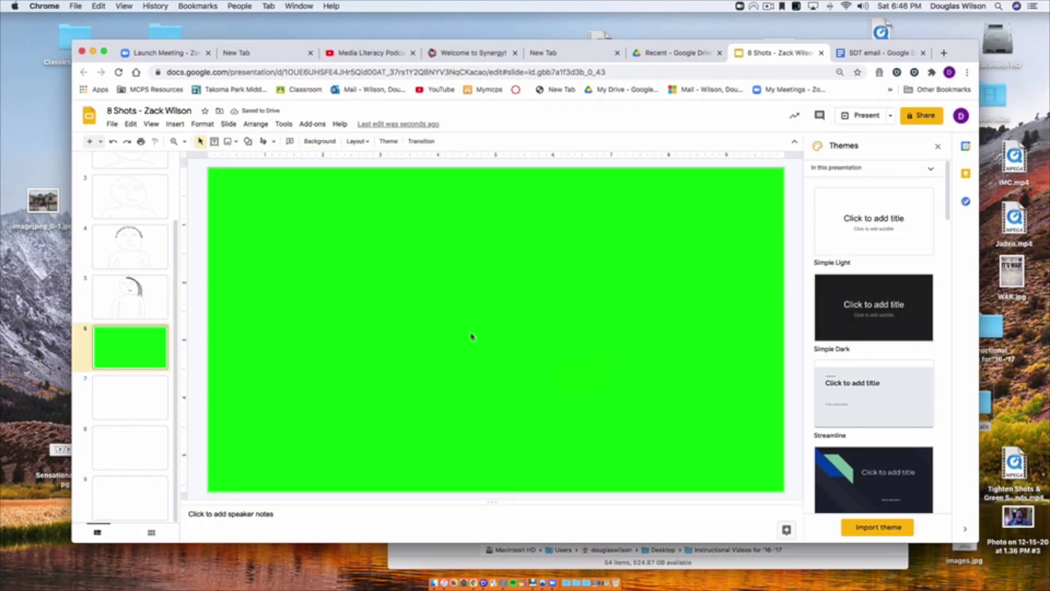
Pick the oval from the basic shapes gallery
{"action": "left_click", "coordinate": [248, 141]}
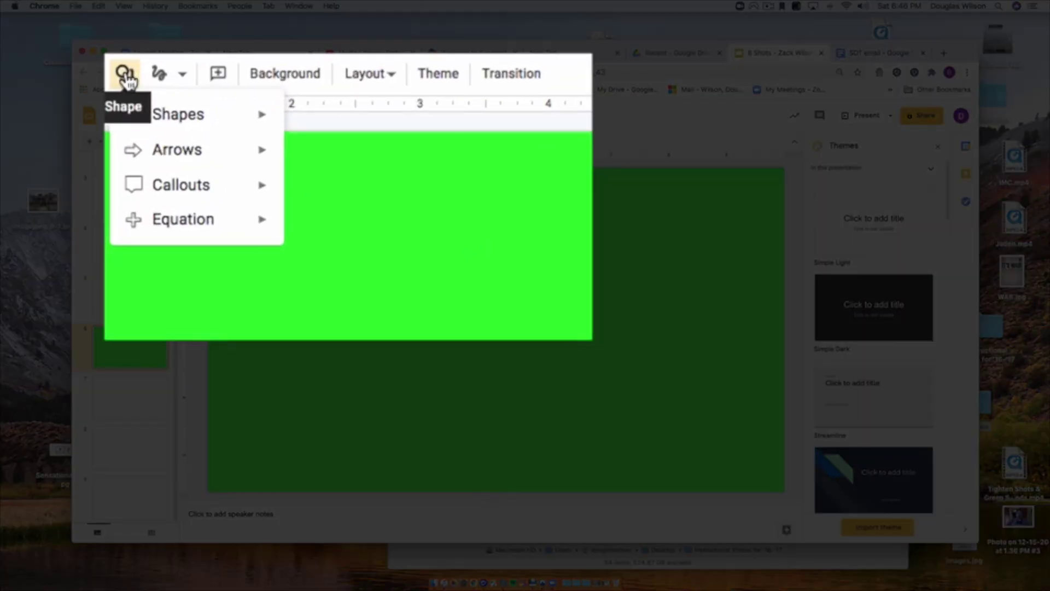
{"action": "mouse_move", "coordinate": [155, 121]}
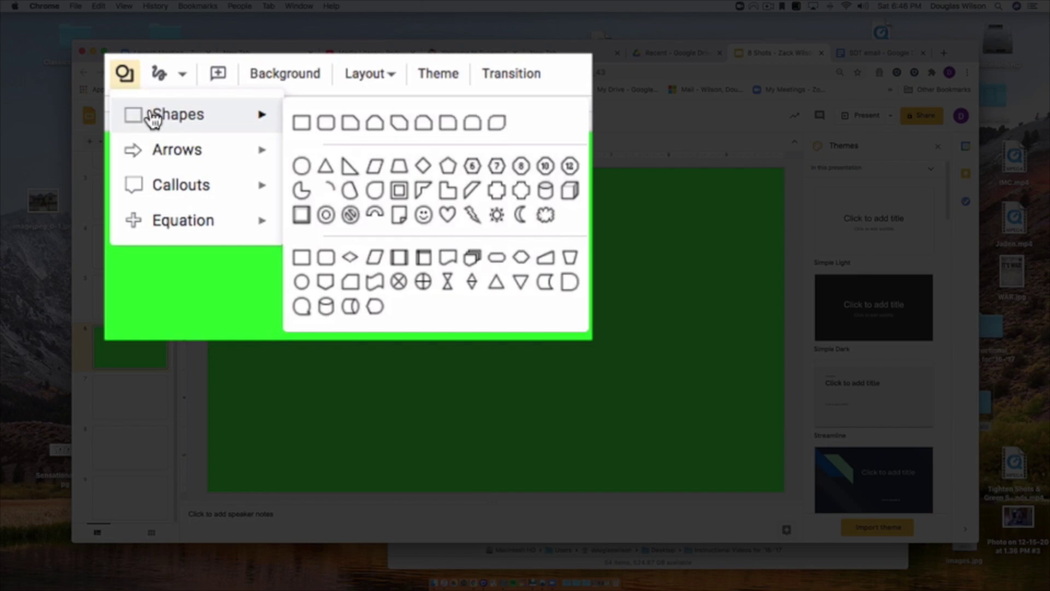
{"action": "left_click", "coordinate": [301, 166]}
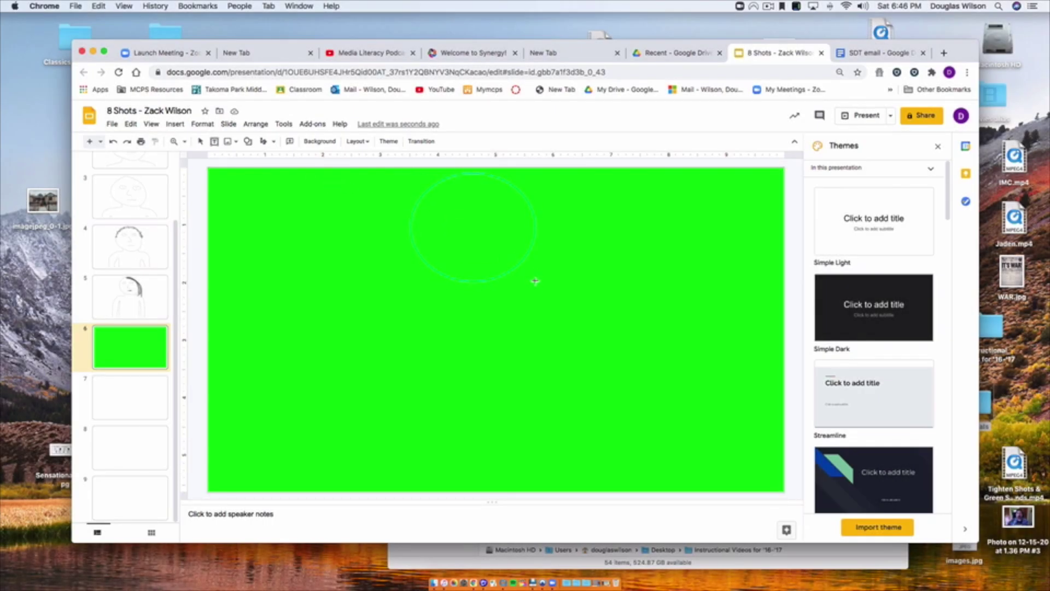
Draw an oval head near the top and, after trying several fills, colour it dusty pink
{"action": "left_click_drag", "start_coordinate": [514, 263], "coordinate": [515, 264]}
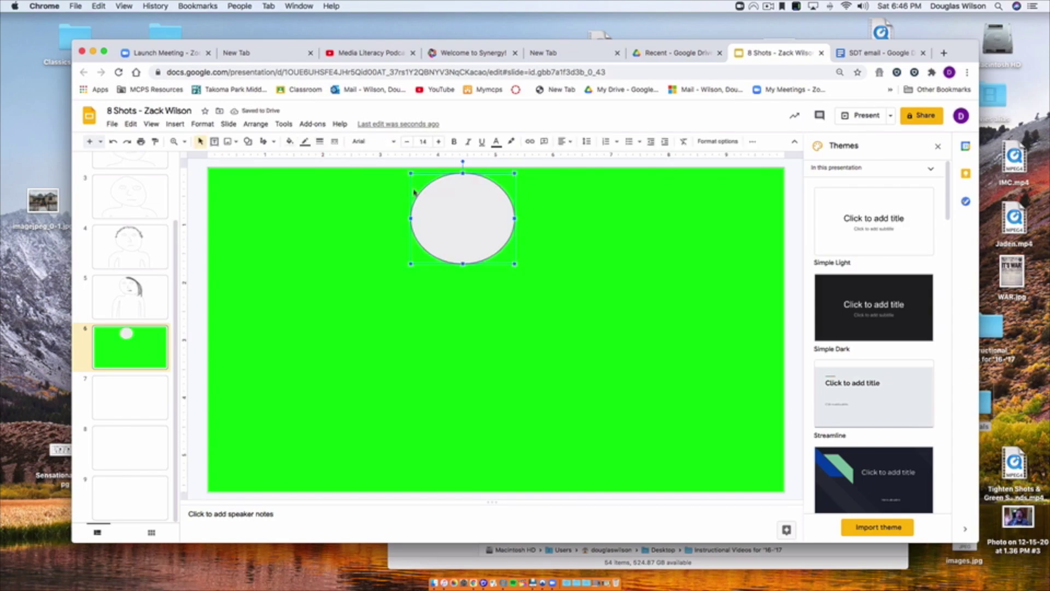
{"action": "left_click", "coordinate": [290, 141]}
{"action": "left_click", "coordinate": [294, 218]}
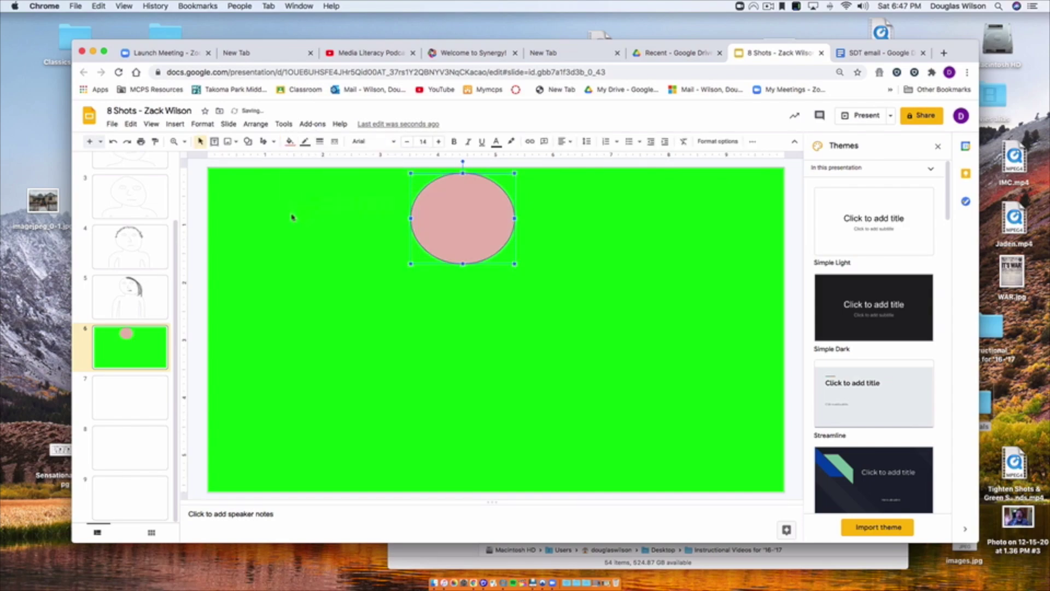
{"action": "left_click", "coordinate": [290, 141]}
{"action": "left_click", "coordinate": [382, 221]}
{"action": "left_click", "coordinate": [290, 141]}
{"action": "left_click", "coordinate": [386, 244]}
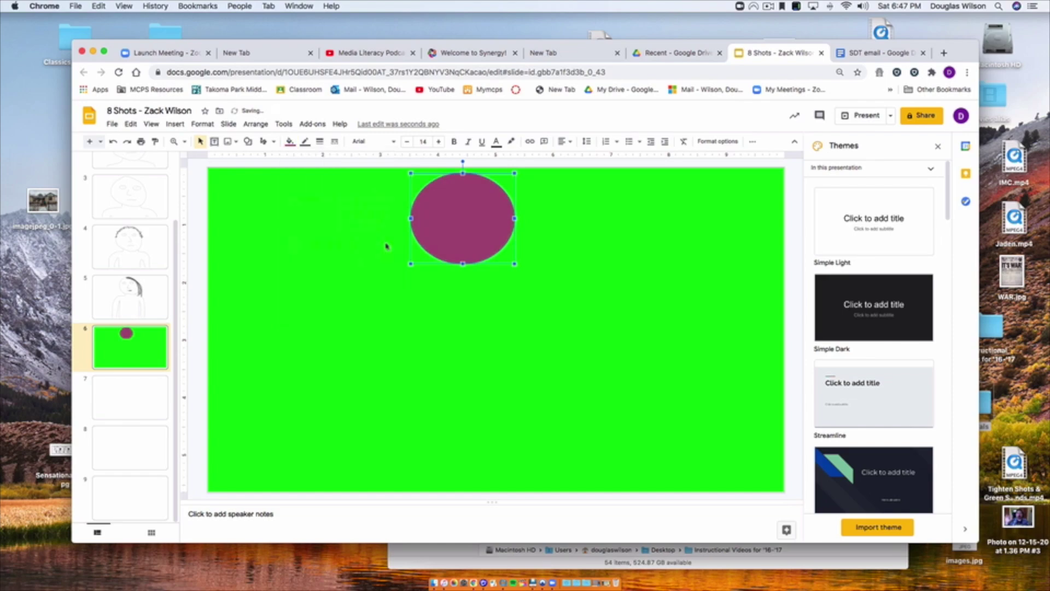
{"action": "left_click", "coordinate": [290, 141]}
{"action": "left_click", "coordinate": [313, 216]}
{"action": "left_click", "coordinate": [290, 141]}
{"action": "left_click", "coordinate": [290, 216]}
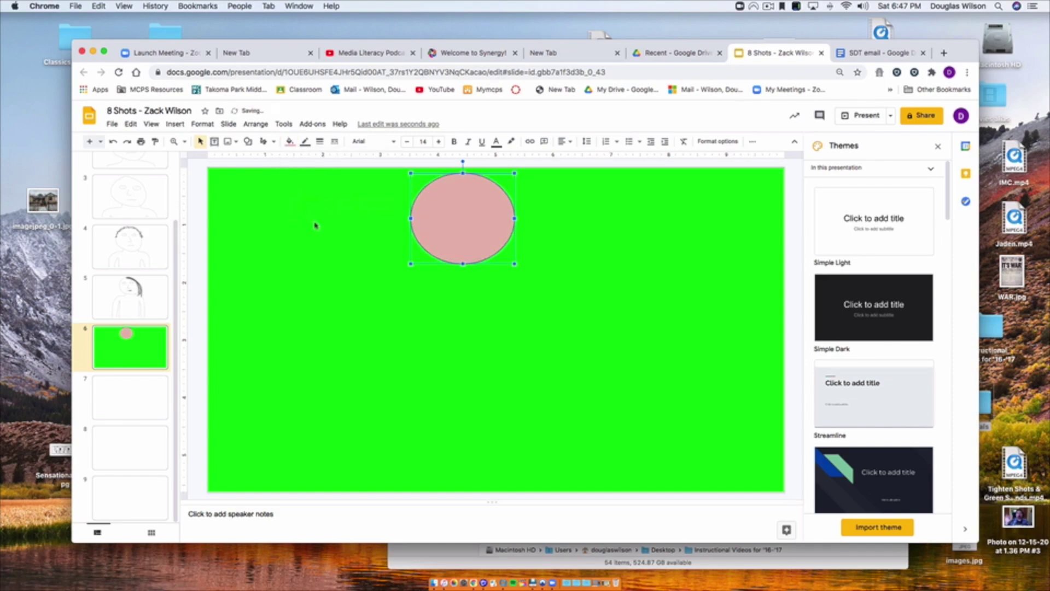
{"action": "left_click", "coordinate": [315, 225]}
Add a yellow rounded-rectangle body centred beneath the head
{"action": "left_click", "coordinate": [248, 141]}
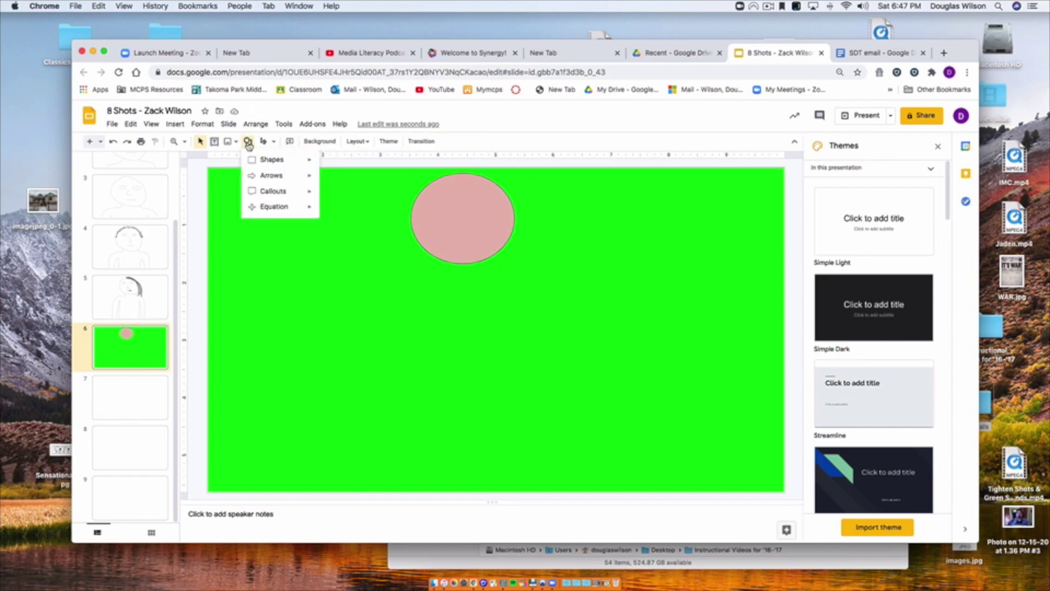
{"action": "mouse_move", "coordinate": [261, 159]}
{"action": "left_click", "coordinate": [403, 164]}
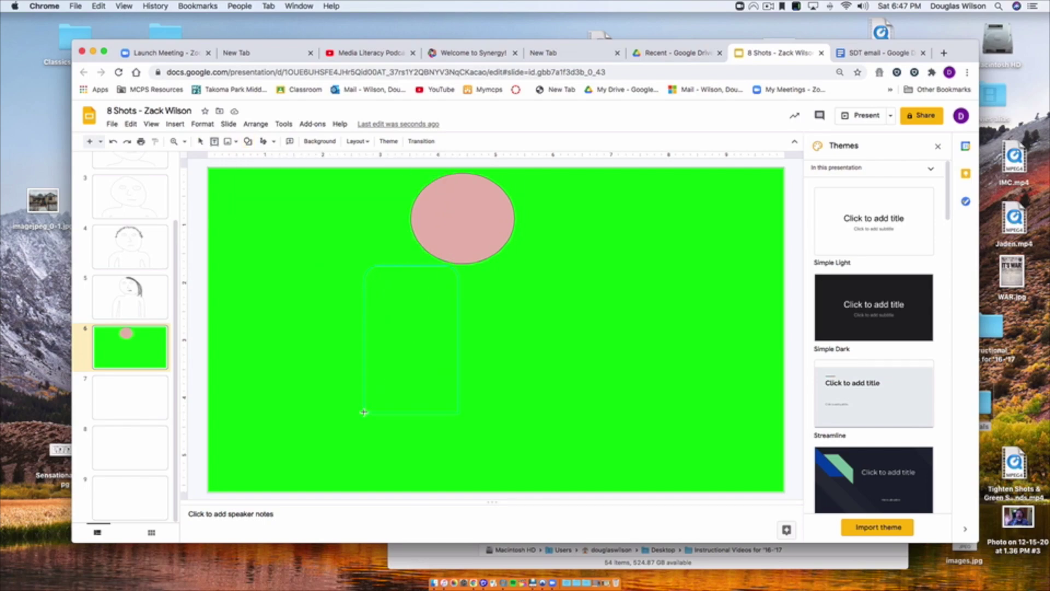
{"action": "left_click_drag", "start_coordinate": [365, 411], "coordinate": [364, 411]}
{"action": "left_click_drag", "start_coordinate": [422, 268], "coordinate": [475, 270]}
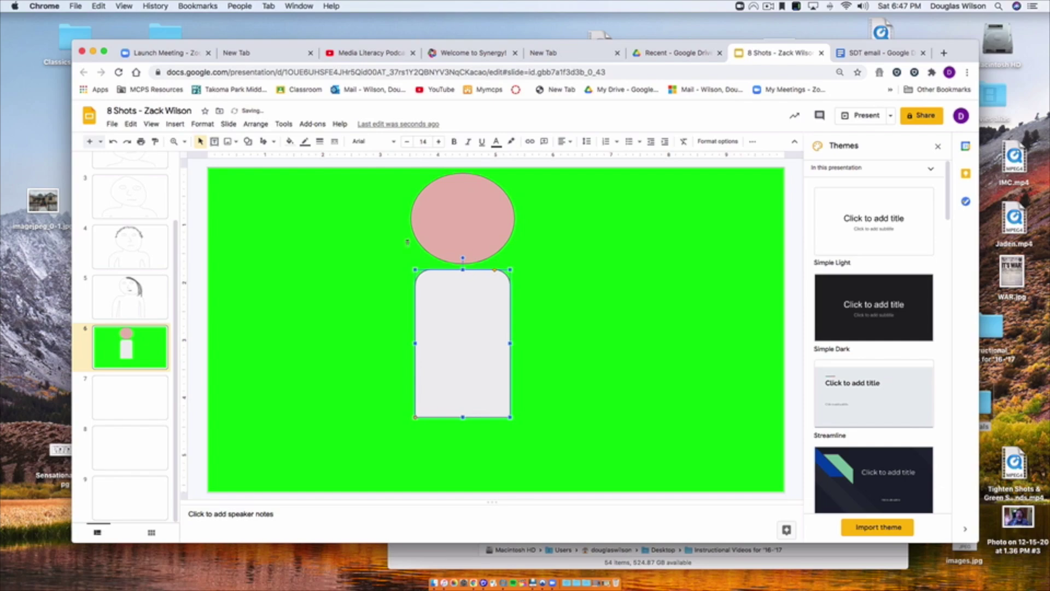
{"action": "left_click", "coordinate": [291, 143]}
{"action": "left_click", "coordinate": [325, 206]}
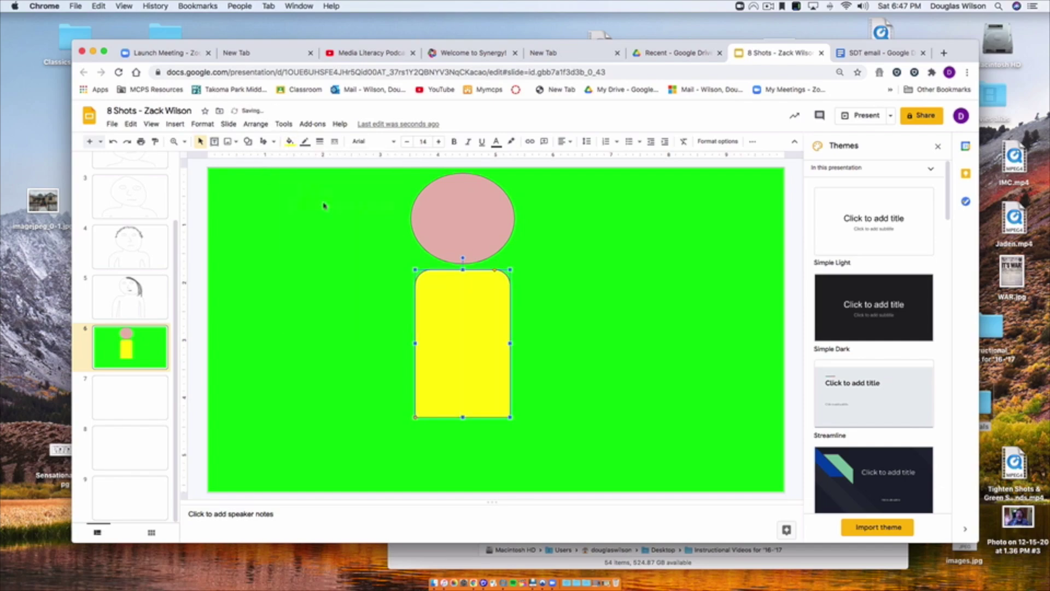
{"action": "left_click", "coordinate": [605, 281]}
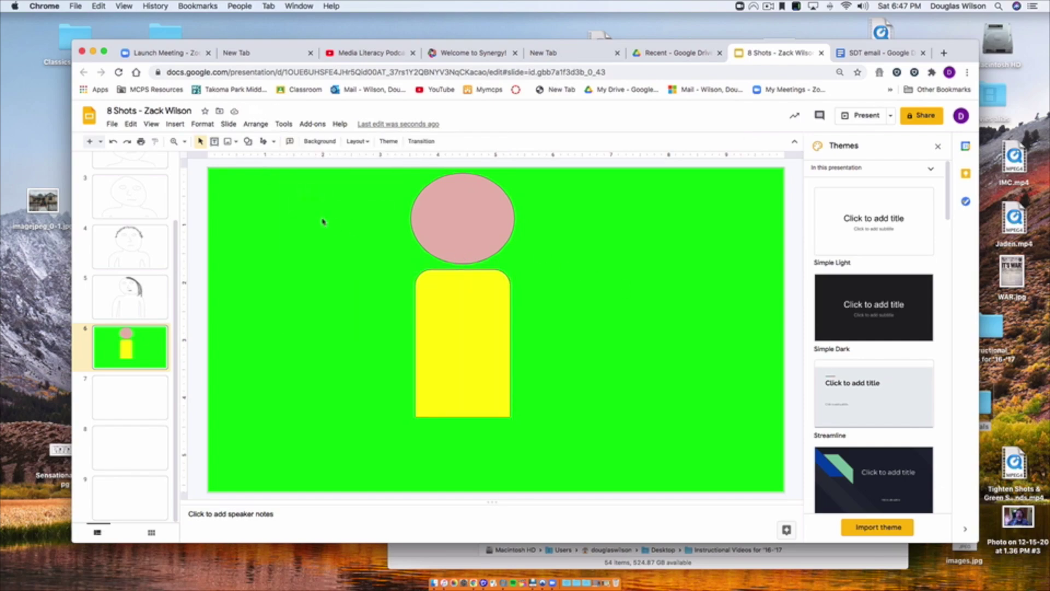
Draw a small pink rectangle neck between the head and body
{"action": "left_click", "coordinate": [246, 140]}
{"action": "mouse_move", "coordinate": [272, 159]}
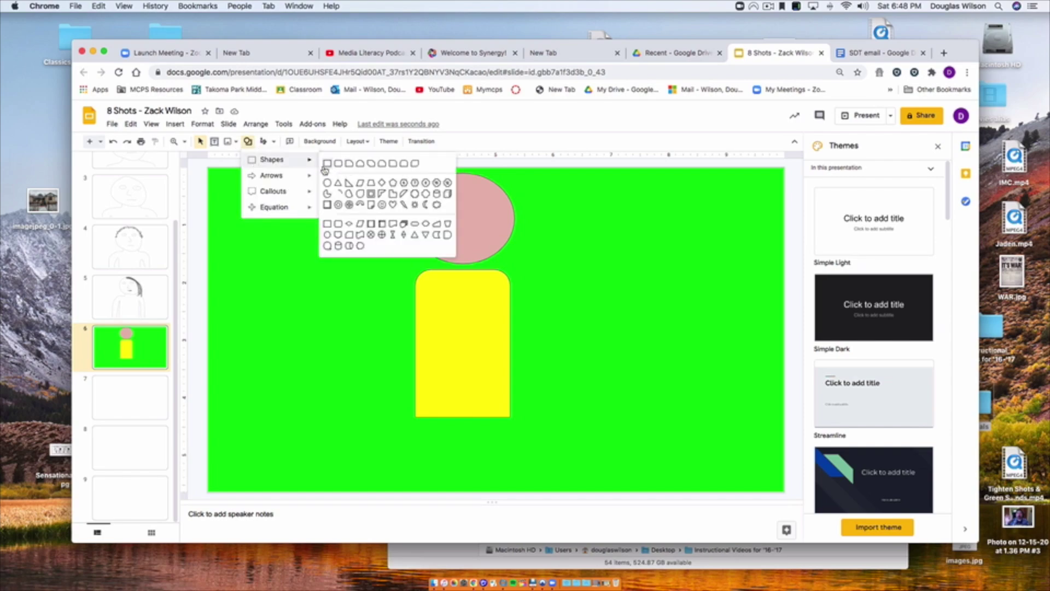
{"action": "left_click", "coordinate": [327, 164]}
{"action": "left_click_drag", "start_coordinate": [474, 270], "coordinate": [484, 269]}
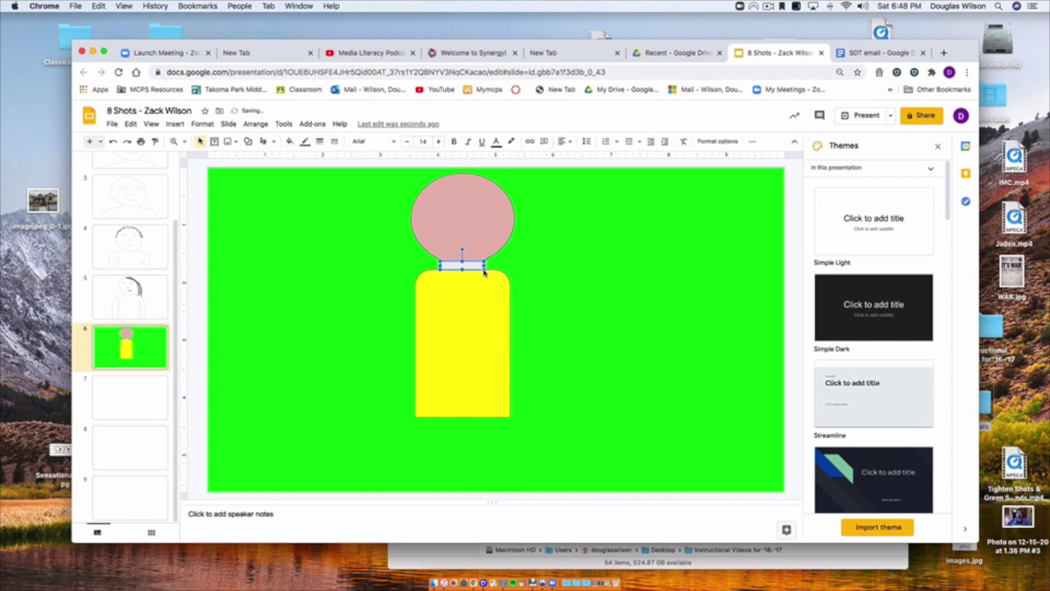
{"action": "left_click", "coordinate": [286, 141]}
{"action": "left_click", "coordinate": [294, 219]}
{"action": "left_click", "coordinate": [530, 278]}
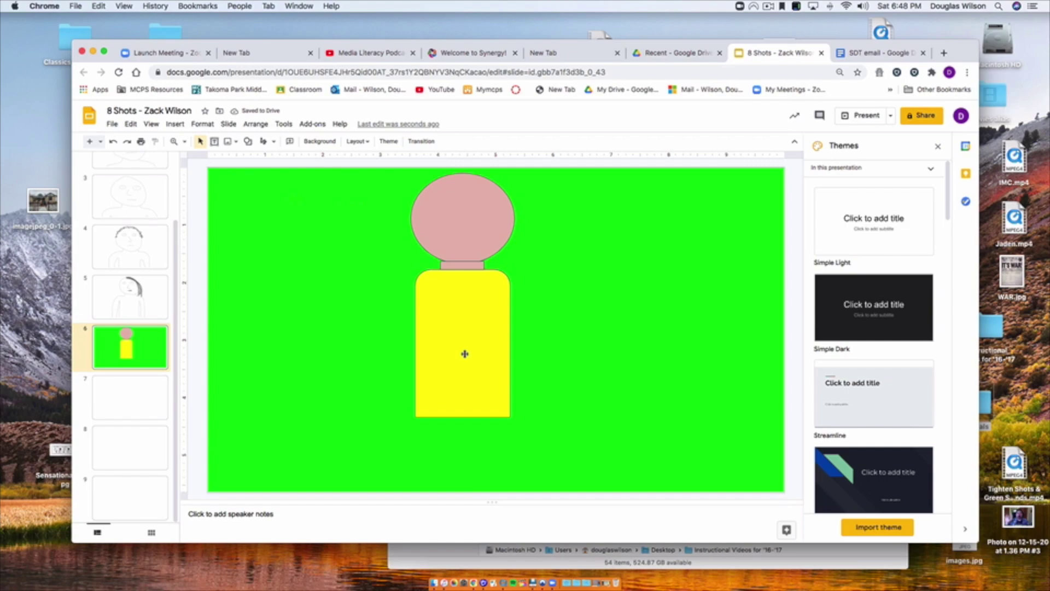
Add a yellow rectangle arm at the right shoulder, tilted down about 25°
{"action": "left_click", "coordinate": [271, 143]}
{"action": "left_click", "coordinate": [247, 141]}
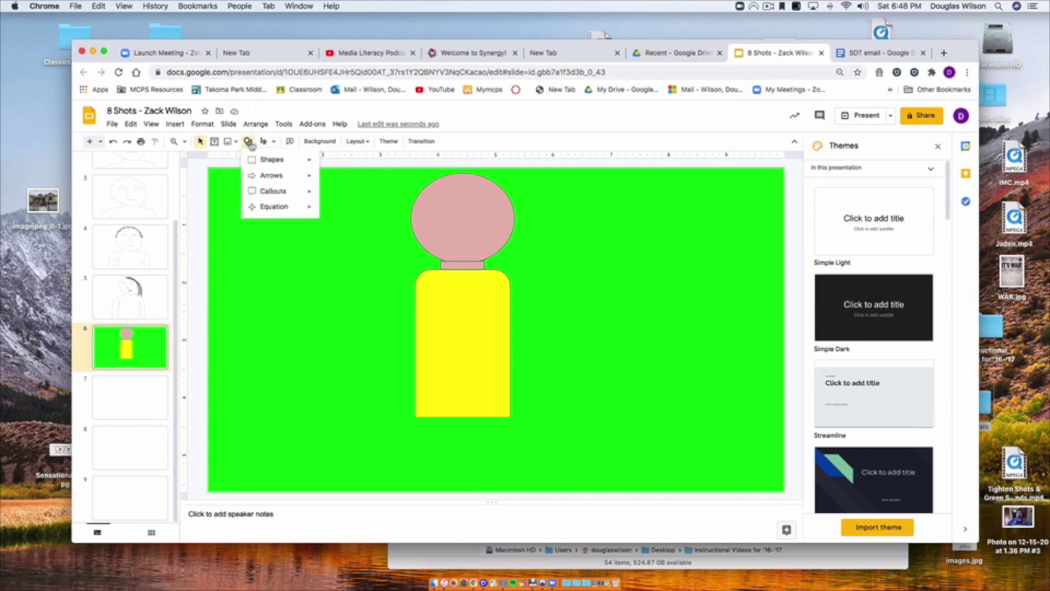
{"action": "mouse_move", "coordinate": [266, 162]}
{"action": "left_click", "coordinate": [331, 164]}
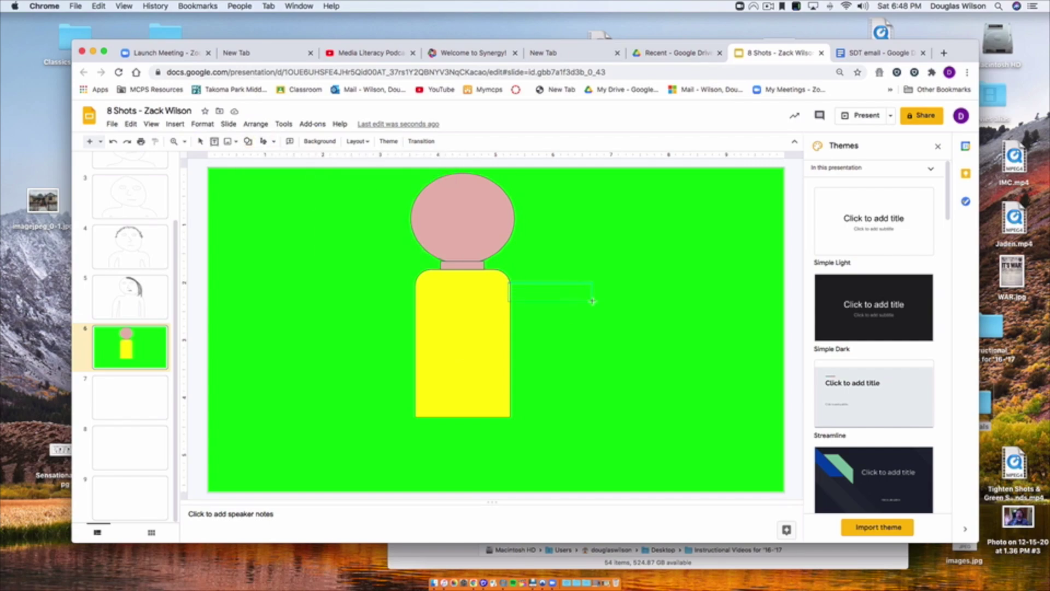
{"action": "left_click_drag", "start_coordinate": [601, 299], "coordinate": [599, 300]}
{"action": "left_click", "coordinate": [288, 141]}
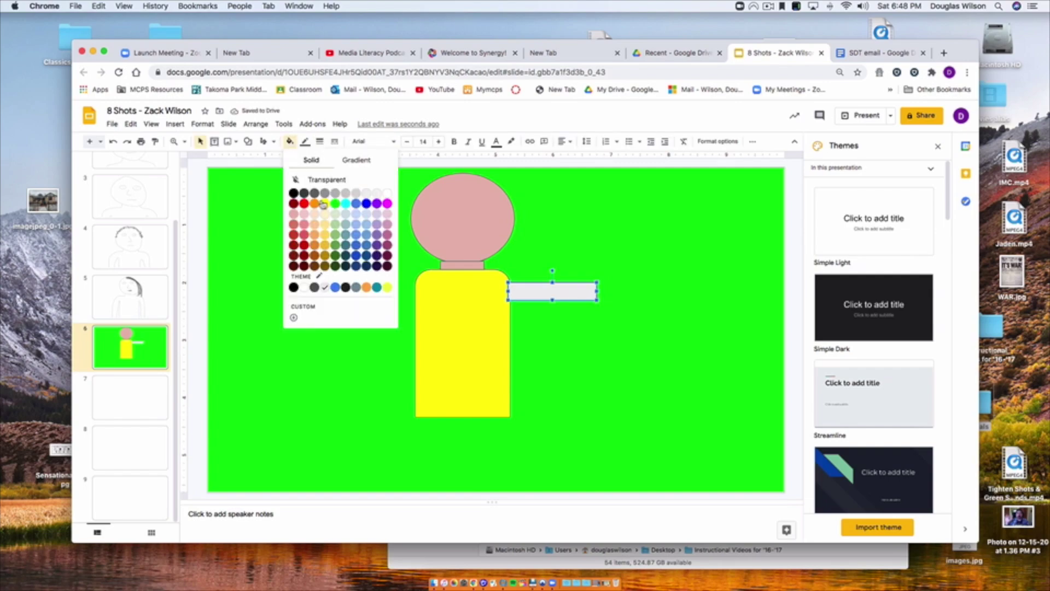
{"action": "left_click", "coordinate": [324, 204]}
{"action": "left_click_drag", "start_coordinate": [552, 270], "coordinate": [562, 274]}
Duplicate the arm and angle the copy beside the torso at the left shoulder
{"action": "key", "text": "super+d"}
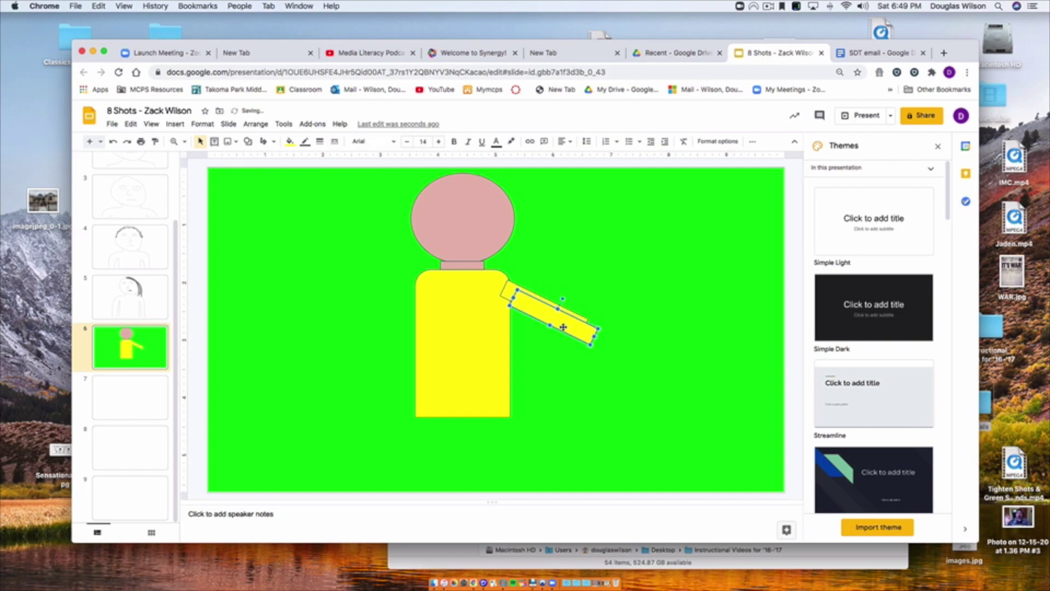
{"action": "left_click_drag", "start_coordinate": [564, 327], "coordinate": [372, 325]}
{"action": "mouse_move", "coordinate": [385, 316]}
{"action": "left_mouse_down"}
{"action": "mouse_move", "coordinate": [394, 324]}
{"action": "mouse_move", "coordinate": [371, 320]}
{"action": "mouse_move", "coordinate": [405, 326]}
{"action": "mouse_move", "coordinate": [387, 328]}
{"action": "left_mouse_up"}
{"action": "left_click", "coordinate": [369, 337]}
{"action": "left_click", "coordinate": [387, 330]}
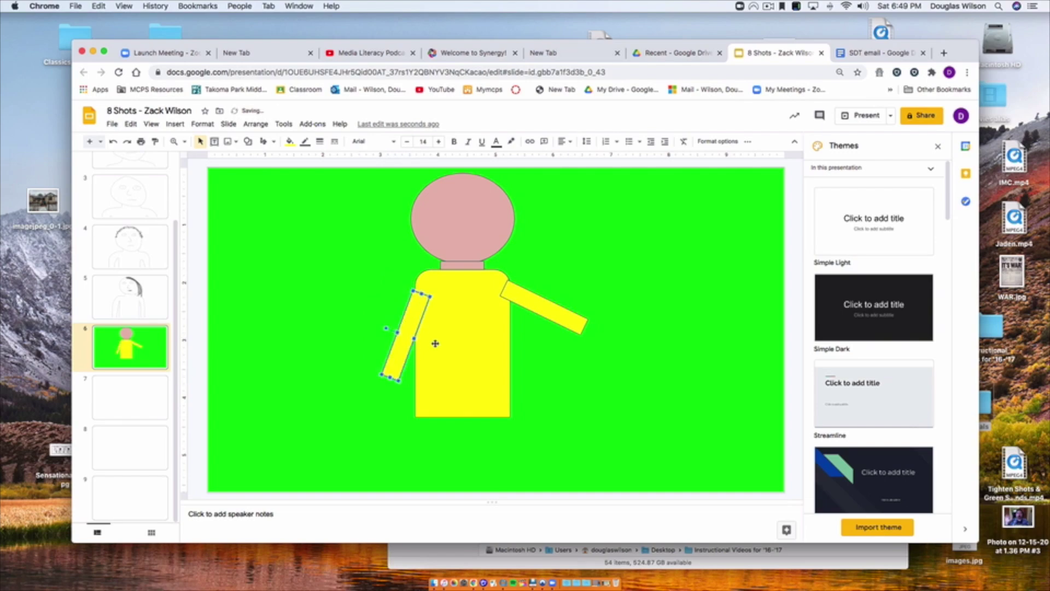
{"action": "left_click", "coordinate": [549, 381]}
{"action": "left_click", "coordinate": [249, 142]}
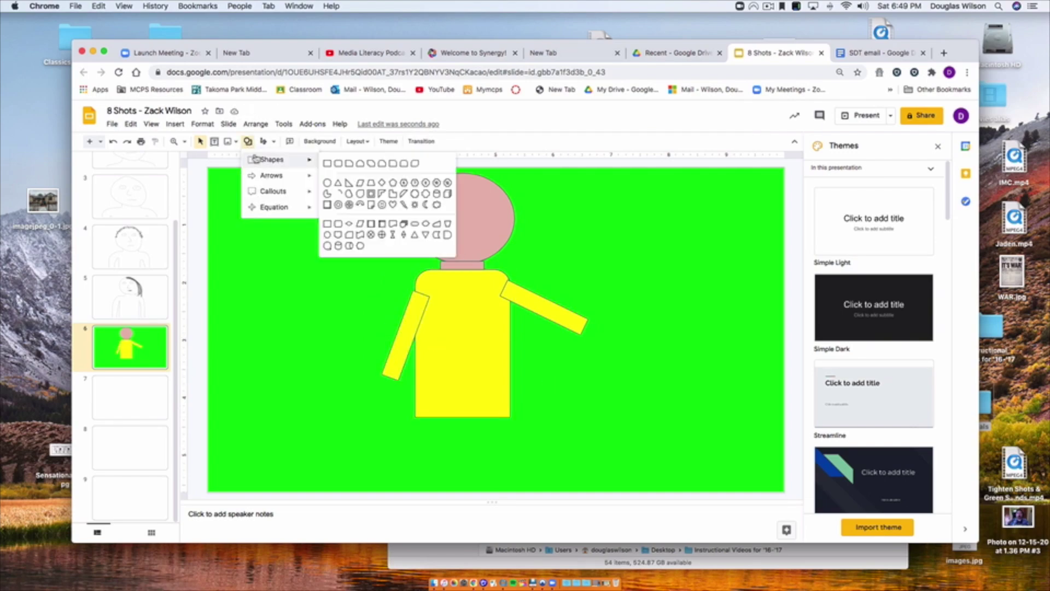
Draw a brown rectangle for shorts, widened and centred under the body
{"action": "left_click", "coordinate": [403, 164]}
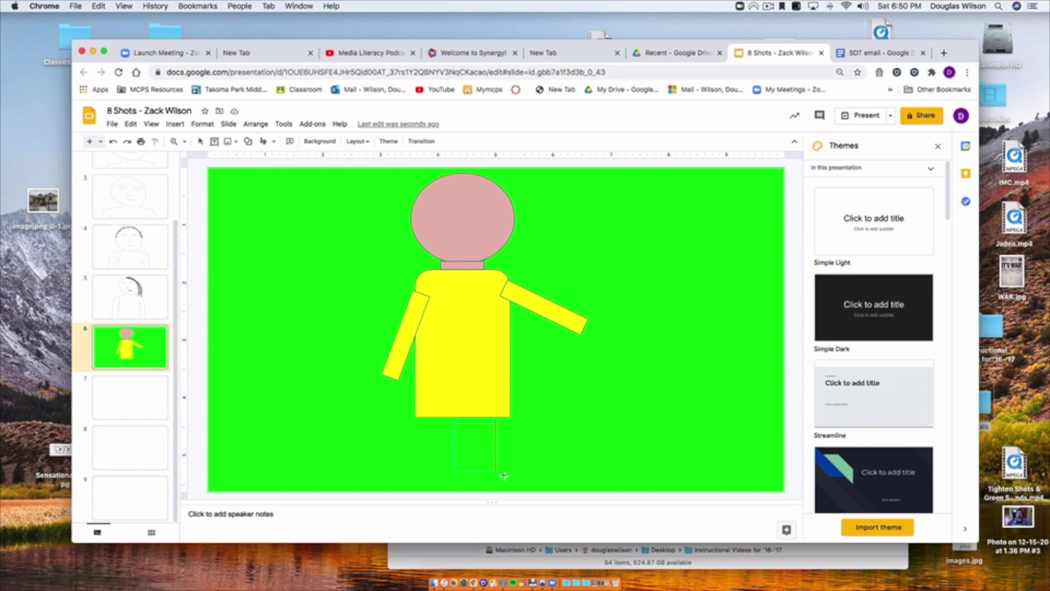
{"action": "left_click_drag", "start_coordinate": [504, 475], "coordinate": [511, 452]}
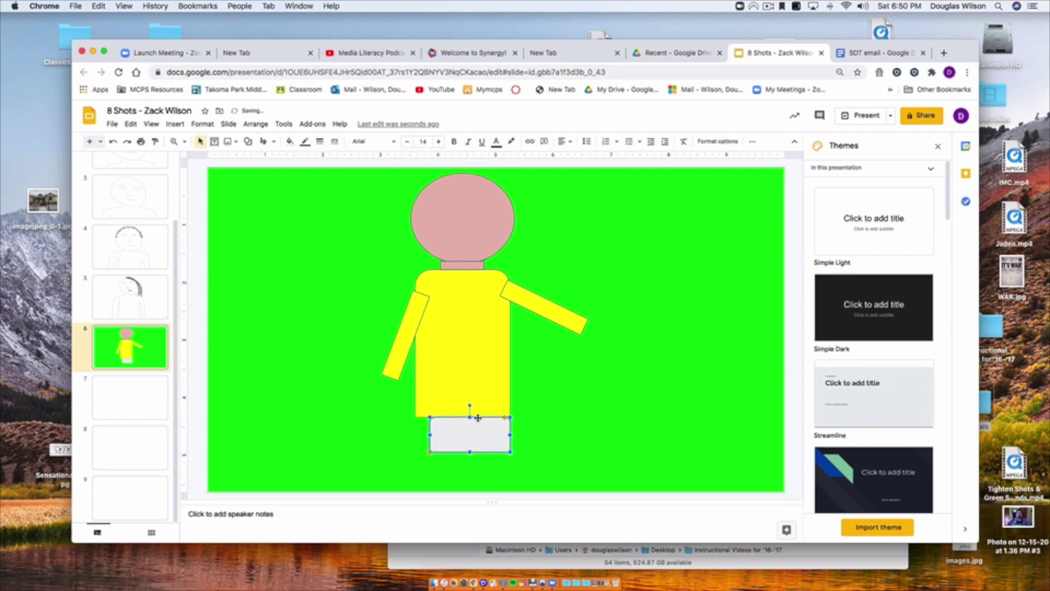
{"action": "left_click_drag", "start_coordinate": [477, 421], "coordinate": [508, 435]}
{"action": "left_click", "coordinate": [290, 141]}
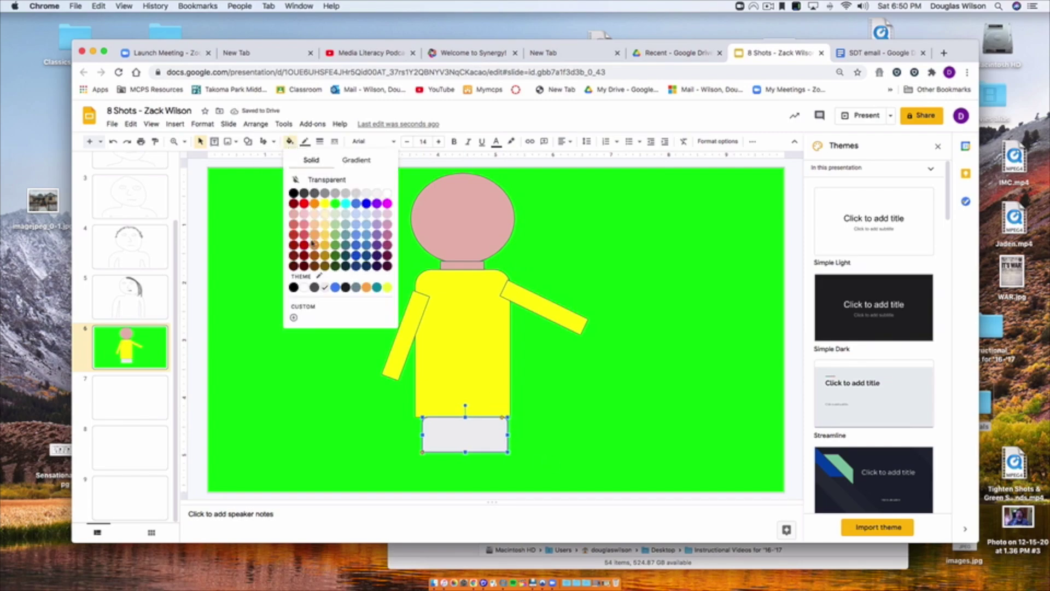
{"action": "left_click", "coordinate": [328, 268]}
Add a brown rectangle leg matching the shorts and place it beneath them
{"action": "left_click", "coordinate": [248, 142]}
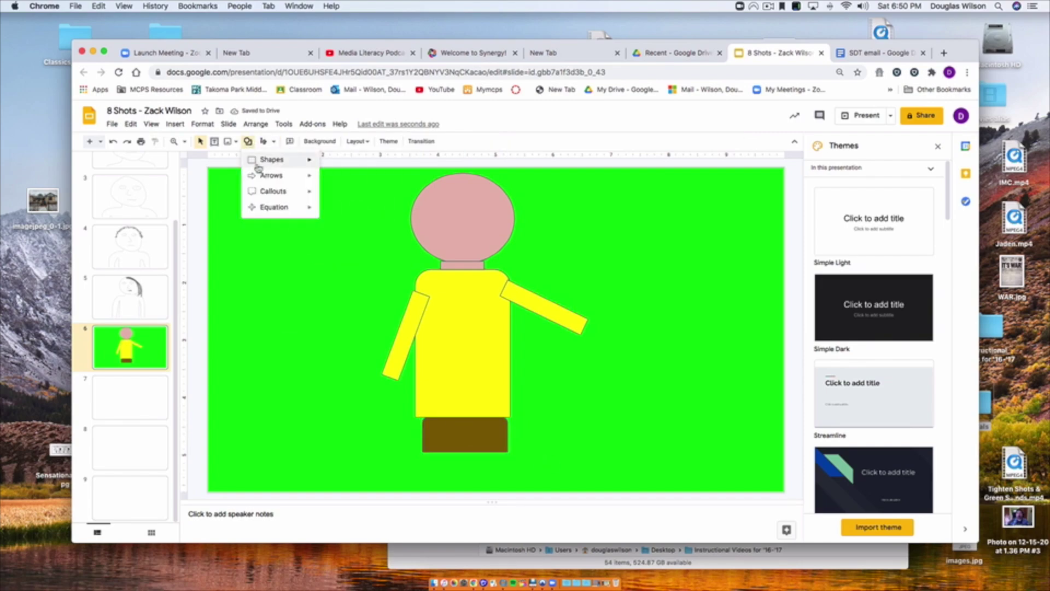
{"action": "mouse_move", "coordinate": [268, 165]}
{"action": "left_click", "coordinate": [327, 163]}
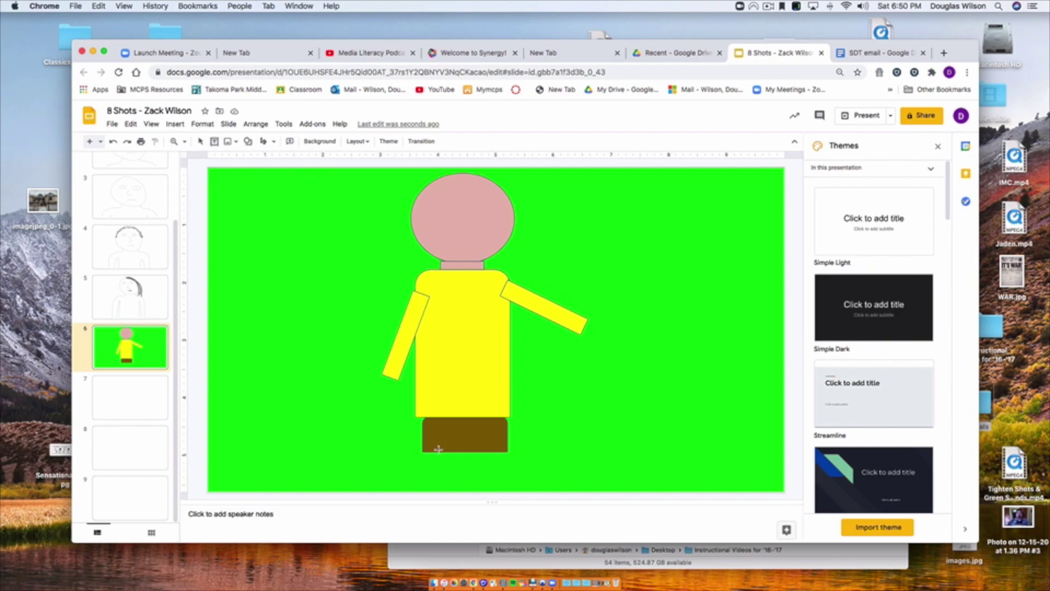
{"action": "left_click_drag", "start_coordinate": [428, 453], "coordinate": [449, 495]}
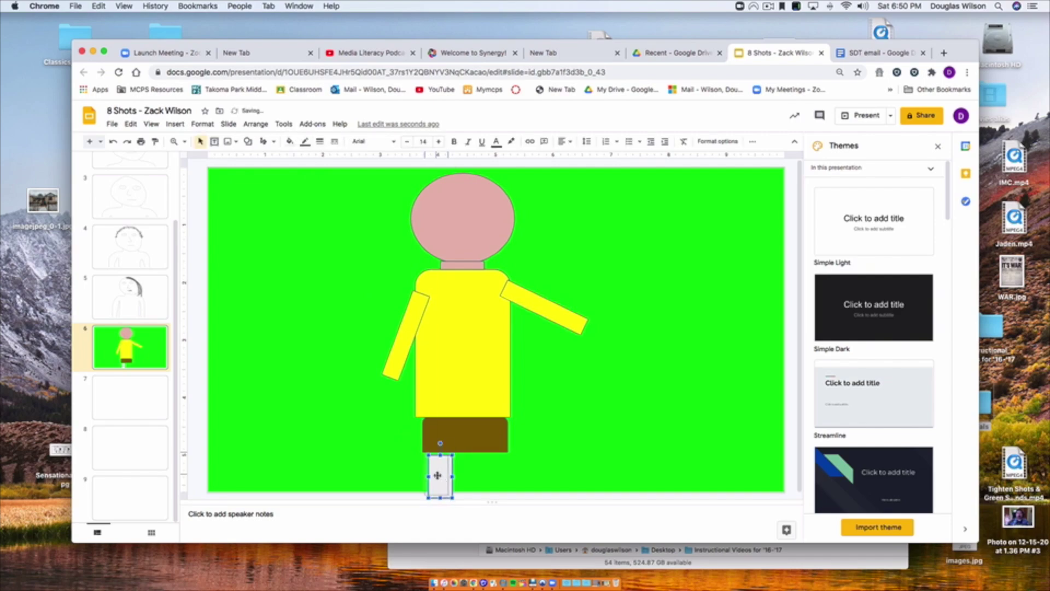
{"action": "left_click", "coordinate": [290, 142]}
{"action": "left_click", "coordinate": [322, 275]}
{"action": "left_click", "coordinate": [299, 144]}
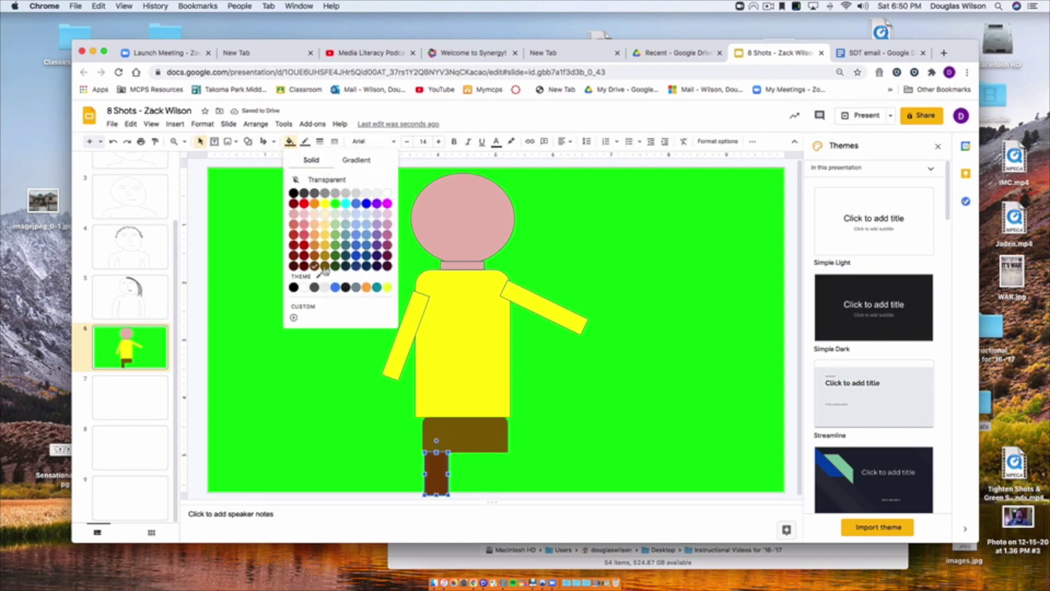
{"action": "left_click", "coordinate": [328, 270]}
{"action": "left_click_drag", "start_coordinate": [427, 475], "coordinate": [491, 461]}
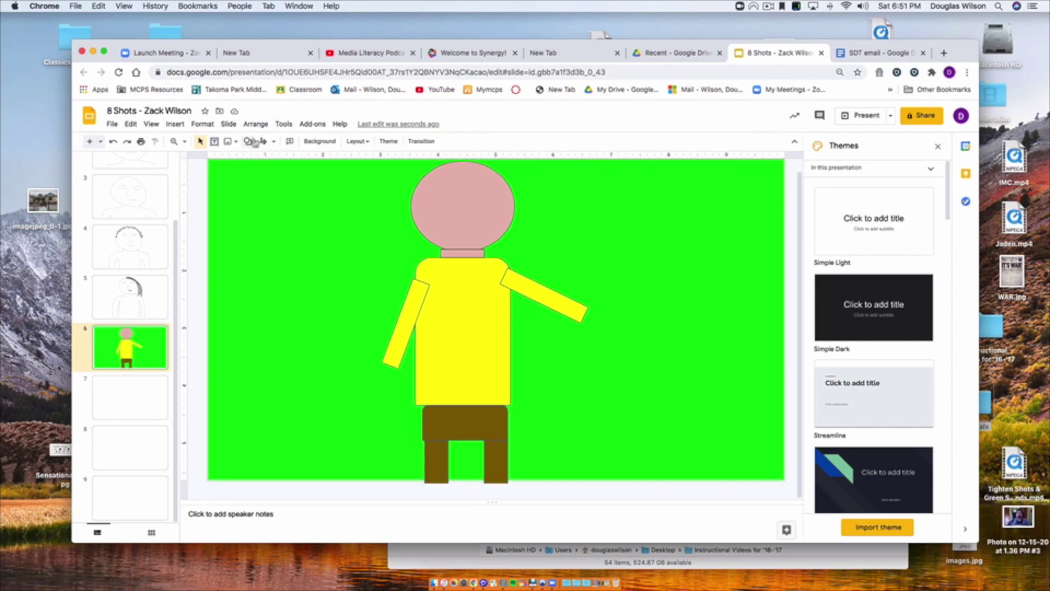
Draw a small white oval eye on the pink head and duplicate it for the second eye
{"action": "left_click", "coordinate": [254, 142]}
{"action": "mouse_move", "coordinate": [261, 161]}
{"action": "left_click", "coordinate": [328, 186]}
{"action": "mouse_move", "coordinate": [488, 186]}
{"action": "left_mouse_down"}
{"action": "mouse_move", "coordinate": [501, 219]}
{"action": "mouse_move", "coordinate": [501, 203]}
{"action": "mouse_move", "coordinate": [475, 195]}
{"action": "left_mouse_up"}
{"action": "key", "text": "super+d"}
{"action": "left_click", "coordinate": [545, 219]}
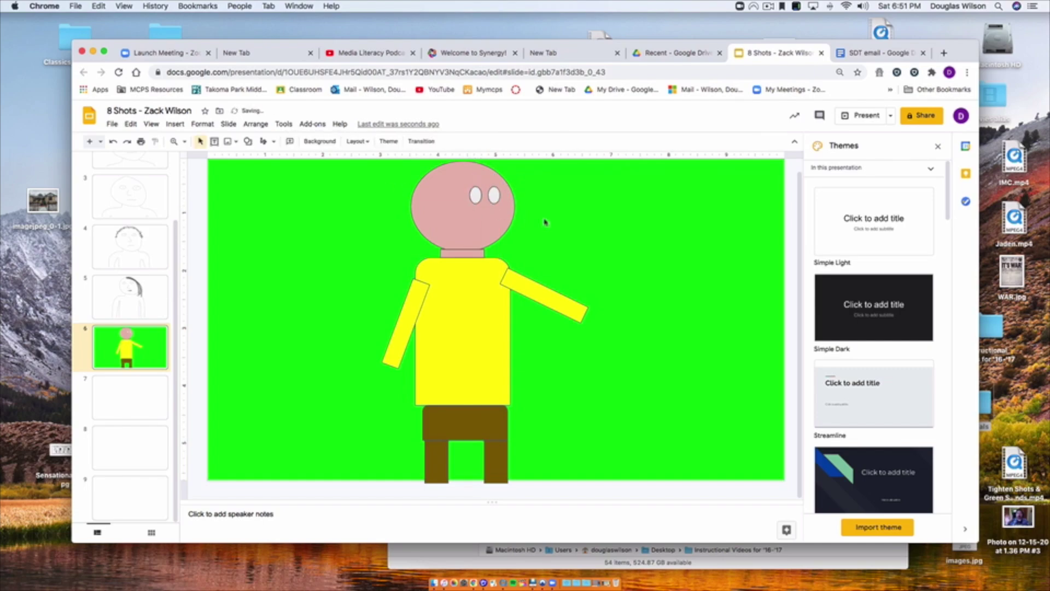
Draw a hooked nose line on the face at 2px weight
{"action": "left_click", "coordinate": [269, 143]}
{"action": "left_click", "coordinate": [296, 242]}
{"action": "left_click_drag", "start_coordinate": [483, 224], "coordinate": [485, 225]}
{"action": "left_click", "coordinate": [320, 144]}
{"action": "left_click", "coordinate": [316, 175]}
{"action": "left_click", "coordinate": [344, 193]}
Scribble a smiling mouth below the nose at the same 2px weight
{"action": "left_click", "coordinate": [272, 142]}
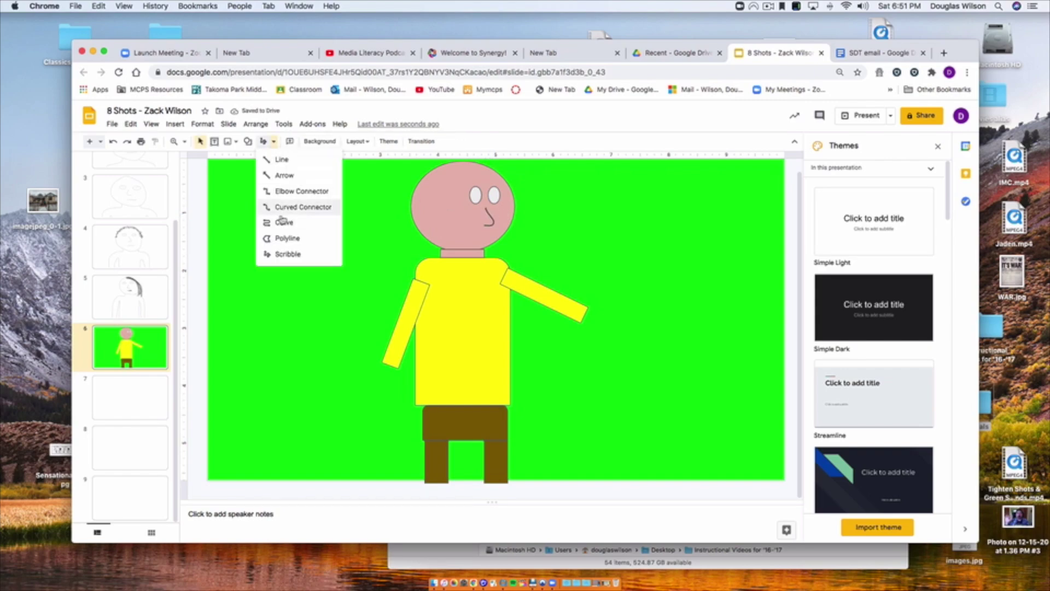
{"action": "left_click", "coordinate": [287, 254]}
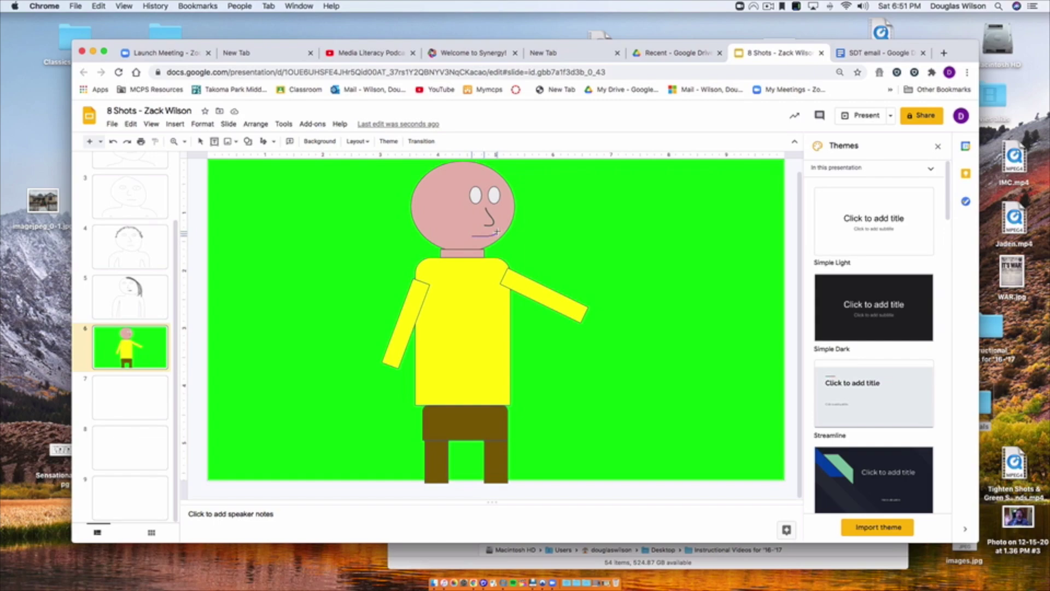
{"action": "left_click_drag", "start_coordinate": [497, 231], "coordinate": [498, 230]}
{"action": "left_click", "coordinate": [311, 143]}
{"action": "left_click", "coordinate": [317, 176]}
{"action": "left_click", "coordinate": [359, 216]}
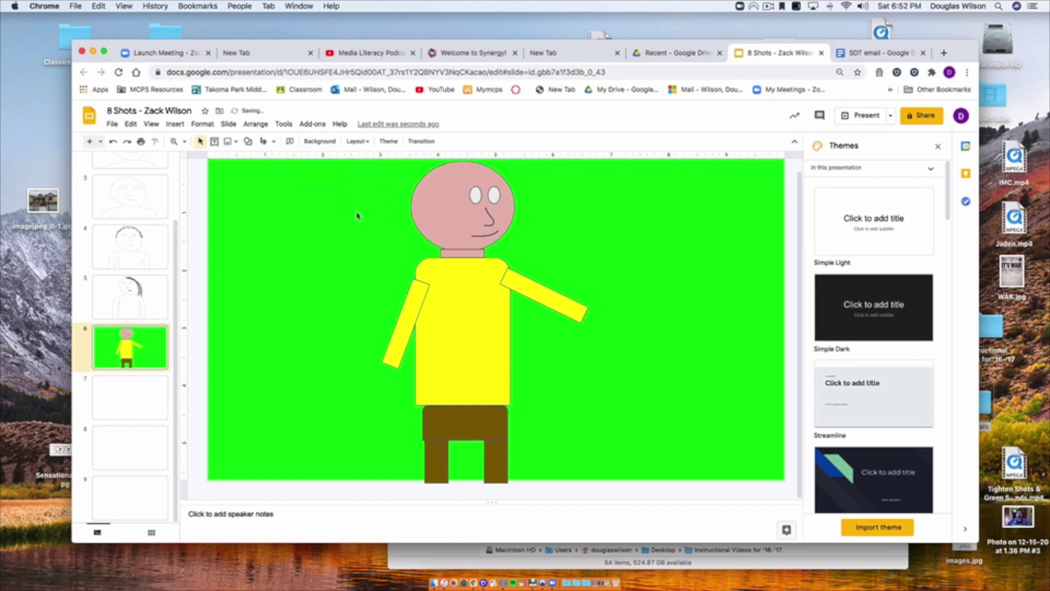
{"action": "left_click", "coordinate": [248, 142]}
{"action": "left_click", "coordinate": [332, 182]}
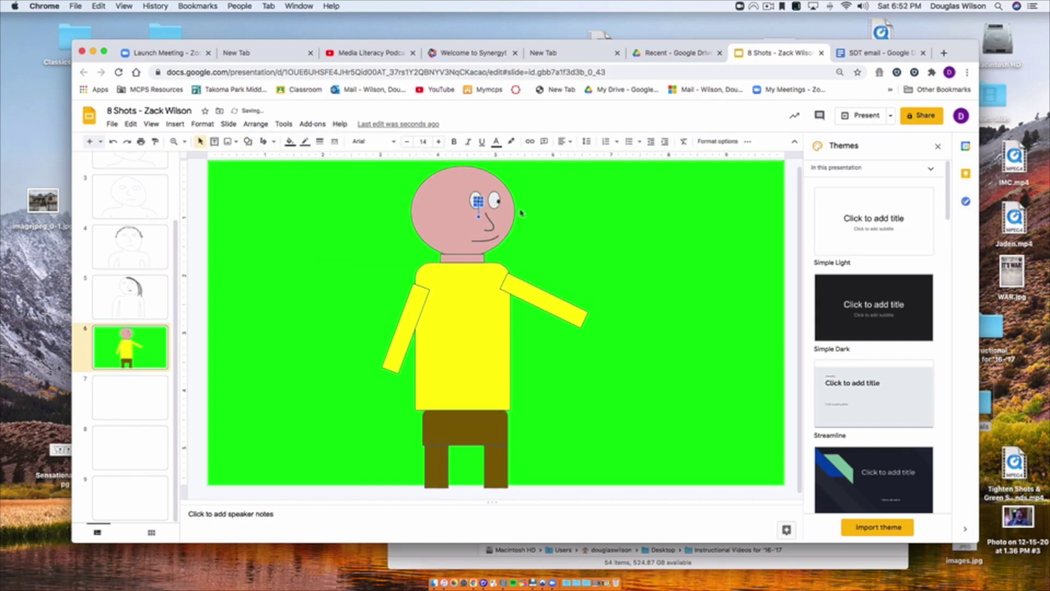
Draw black pupils in the eyes, then thicken the hair scribble and colour it brown
{"action": "left_click_drag", "start_coordinate": [496, 202], "coordinate": [495, 201]}
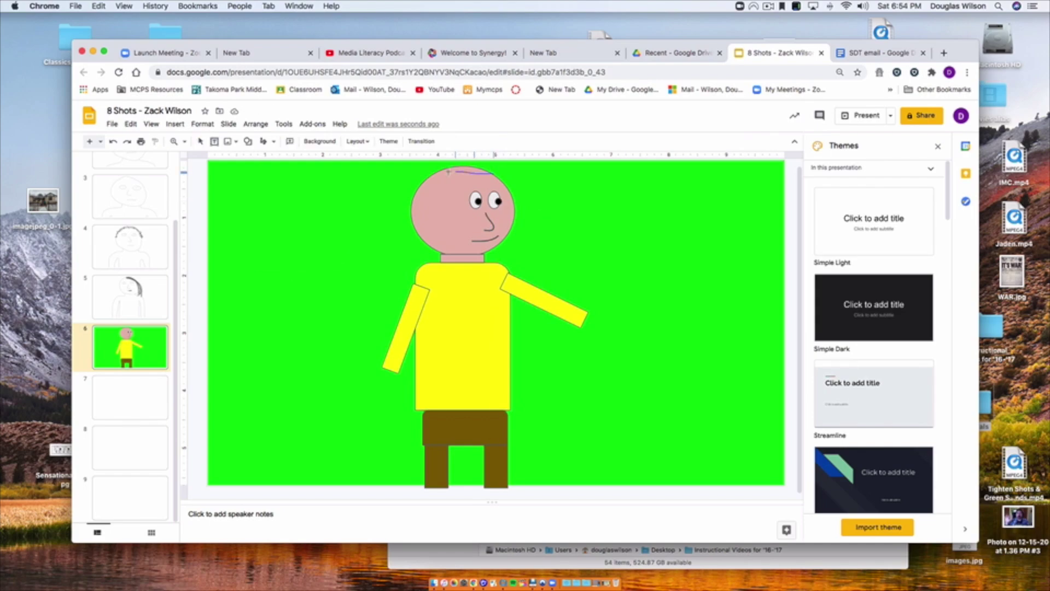
{"action": "left_click", "coordinate": [477, 171]}
{"action": "left_click", "coordinate": [305, 141]}
{"action": "left_click", "coordinate": [322, 198]}
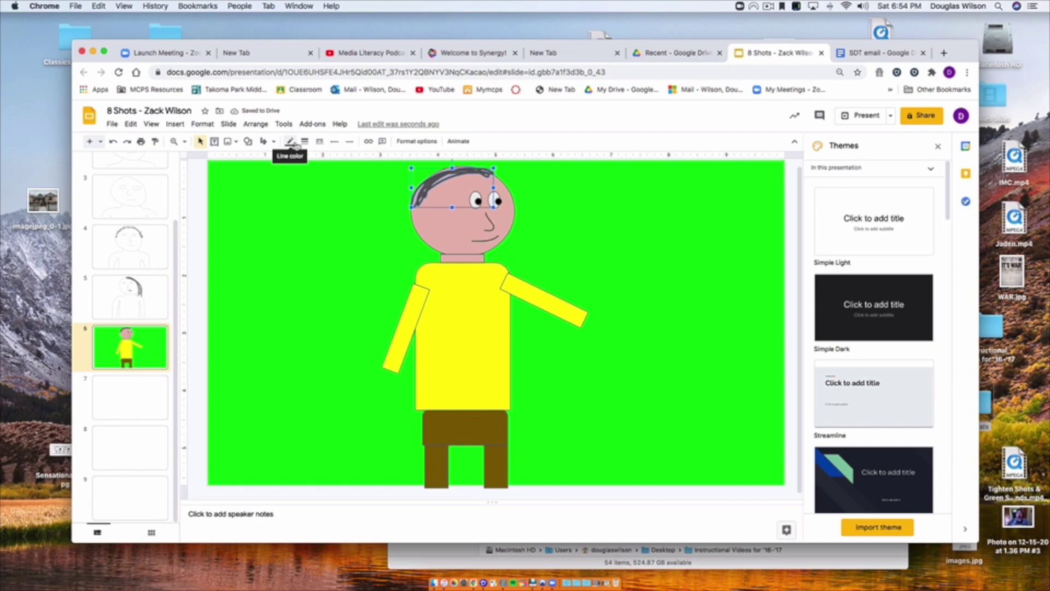
{"action": "left_click", "coordinate": [294, 143]}
{"action": "left_click", "coordinate": [295, 189]}
{"action": "left_click", "coordinate": [295, 143]}
{"action": "left_click", "coordinate": [315, 176]}
{"action": "left_click", "coordinate": [291, 142]}
{"action": "left_click", "coordinate": [315, 237]}
{"action": "left_click", "coordinate": [312, 237]}
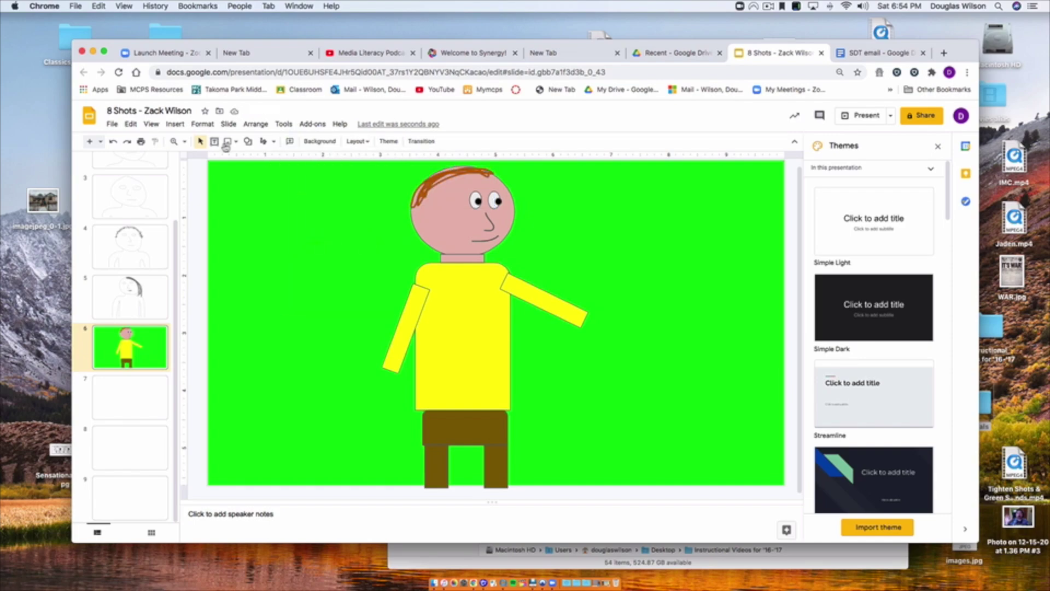
Add pink oval hands at the ends of both arms
{"action": "left_click_drag", "start_coordinate": [581, 311], "coordinate": [605, 333]}
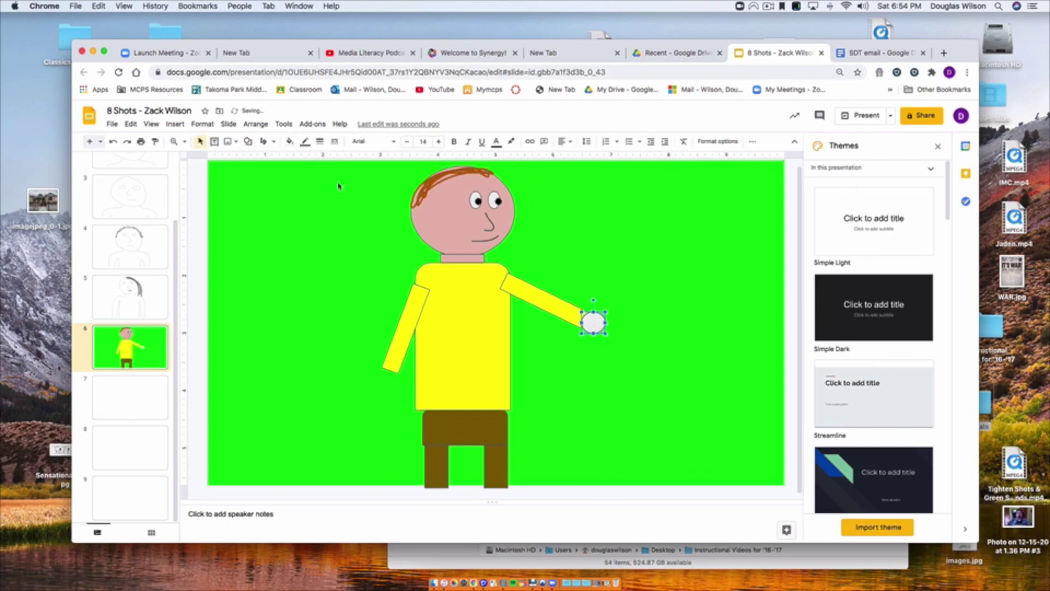
{"action": "left_click", "coordinate": [290, 142]}
{"action": "left_click", "coordinate": [293, 218]}
{"action": "key", "text": "super+d"}
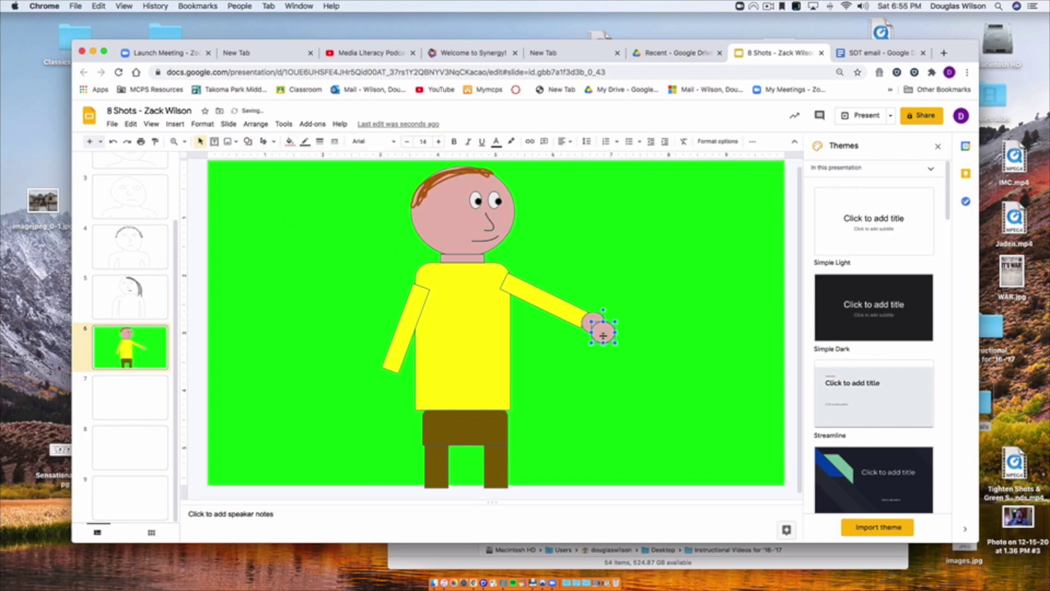
{"action": "left_click_drag", "start_coordinate": [602, 334], "coordinate": [386, 380]}
{"action": "left_click", "coordinate": [591, 234]}
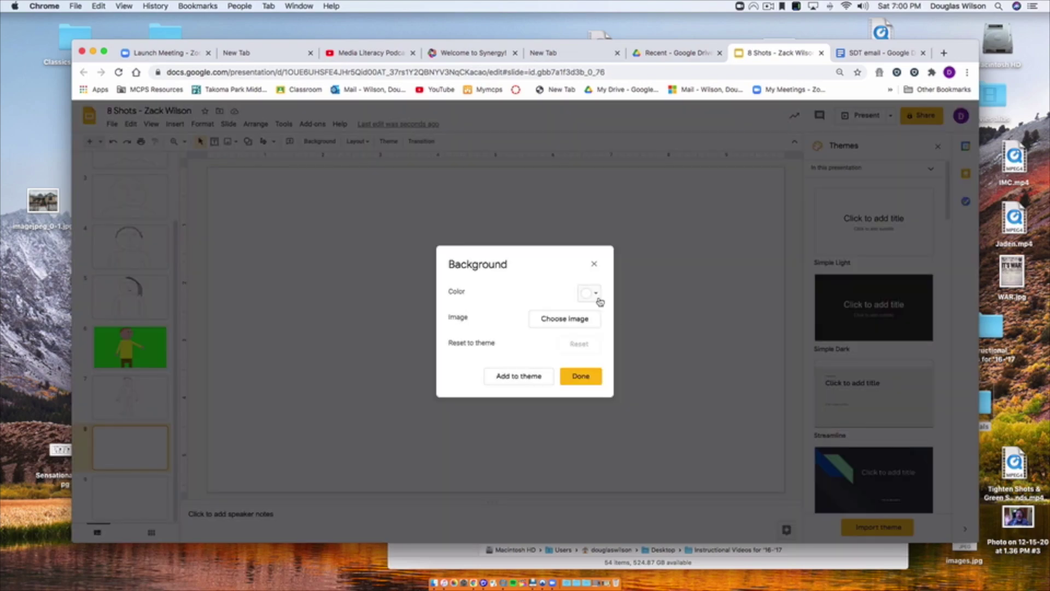
Make slide 8's background bright green
{"action": "left_click", "coordinate": [598, 298]}
{"action": "left_click", "coordinate": [635, 365]}
{"action": "left_click", "coordinate": [581, 378]}
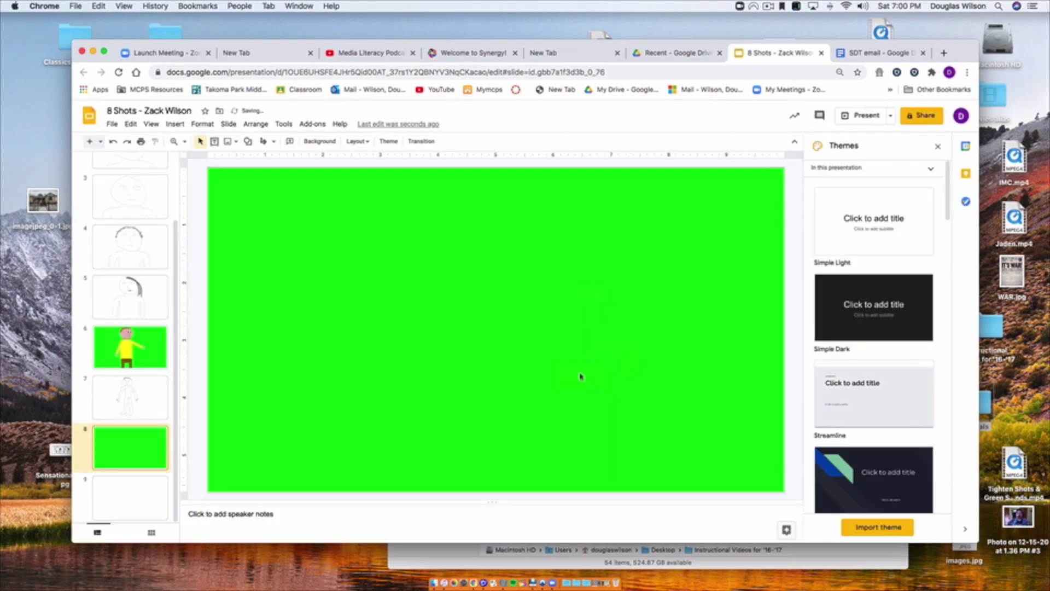
Draw a pink oval head near the top centre of slide 8
{"action": "left_click", "coordinate": [249, 143]}
{"action": "mouse_move", "coordinate": [280, 165]}
{"action": "left_click", "coordinate": [328, 182]}
{"action": "left_click_drag", "start_coordinate": [502, 225], "coordinate": [505, 226]}
{"action": "left_click", "coordinate": [295, 141]}
{"action": "left_click", "coordinate": [303, 230]}
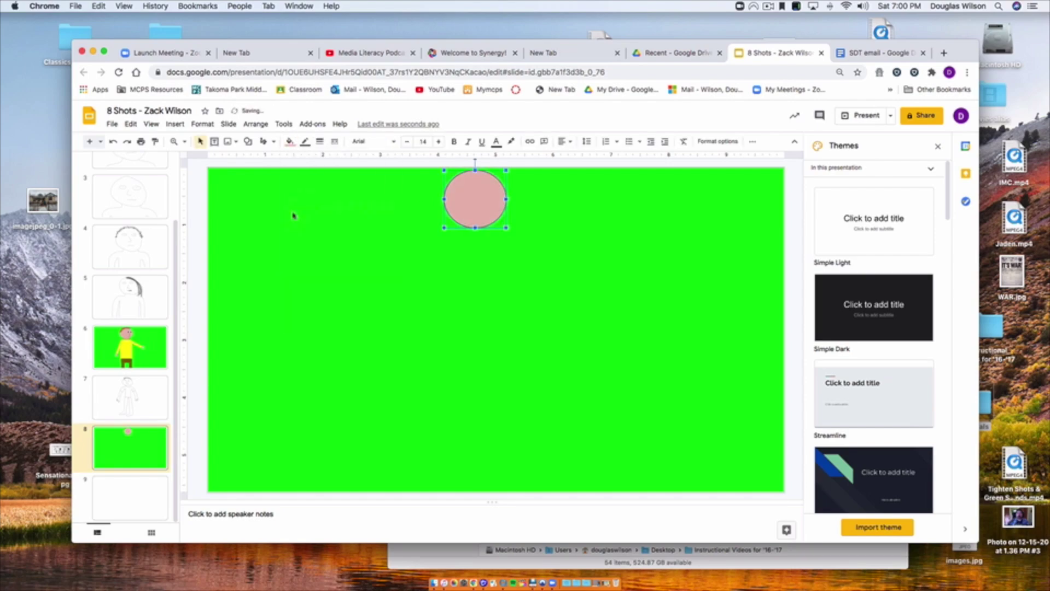
Add a yellow rounded-rectangle body centred under the head
{"action": "left_click", "coordinate": [248, 141]}
{"action": "mouse_move", "coordinate": [305, 166]}
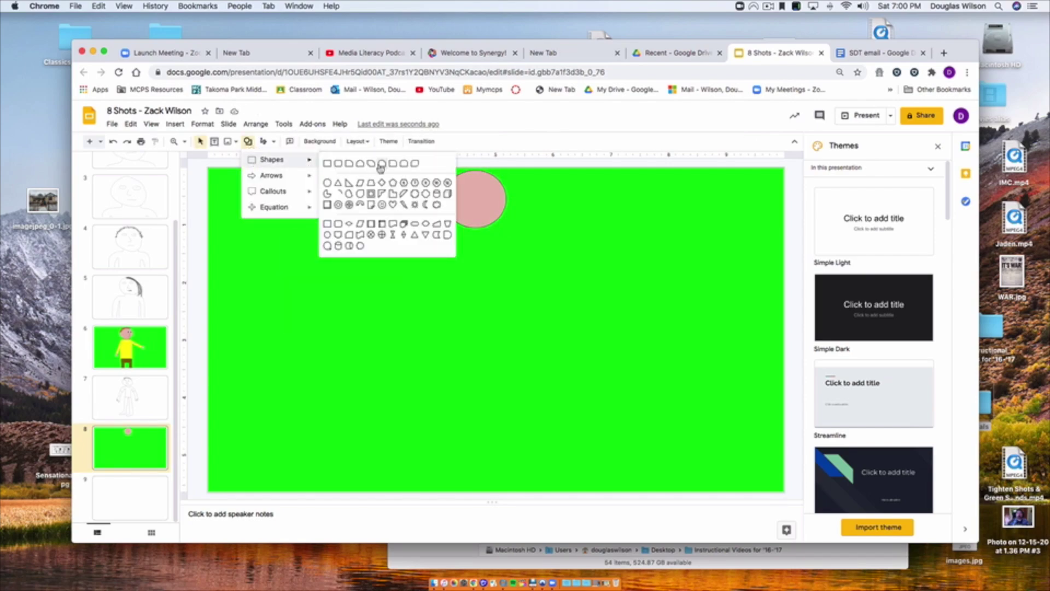
{"action": "left_click", "coordinate": [371, 183]}
{"action": "left_click_drag", "start_coordinate": [485, 323], "coordinate": [518, 331]}
{"action": "left_click_drag", "start_coordinate": [490, 295], "coordinate": [463, 302]}
{"action": "left_click", "coordinate": [291, 143]}
{"action": "left_click", "coordinate": [323, 203]}
{"action": "left_click", "coordinate": [324, 204]}
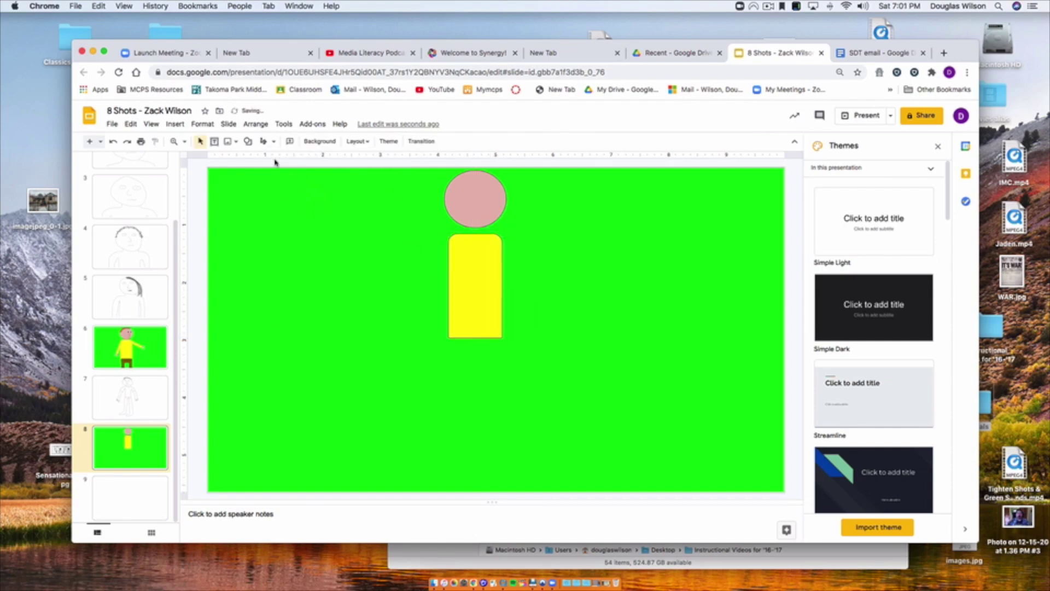
Draw a small pink rectangle neck between the head and body
{"action": "left_click", "coordinate": [247, 142]}
{"action": "mouse_move", "coordinate": [301, 162]}
{"action": "left_click", "coordinate": [341, 163]}
{"action": "left_click_drag", "start_coordinate": [458, 225], "coordinate": [491, 234]}
{"action": "left_click", "coordinate": [290, 142]}
{"action": "left_click", "coordinate": [296, 216]}
Add thin yellow rectangle arms tilted downward beside the body
{"action": "left_click", "coordinate": [247, 141]}
{"action": "mouse_move", "coordinate": [263, 159]}
{"action": "left_click", "coordinate": [351, 181]}
{"action": "left_click_drag", "start_coordinate": [502, 251], "coordinate": [559, 264]}
{"action": "left_click", "coordinate": [291, 143]}
{"action": "left_click", "coordinate": [325, 193]}
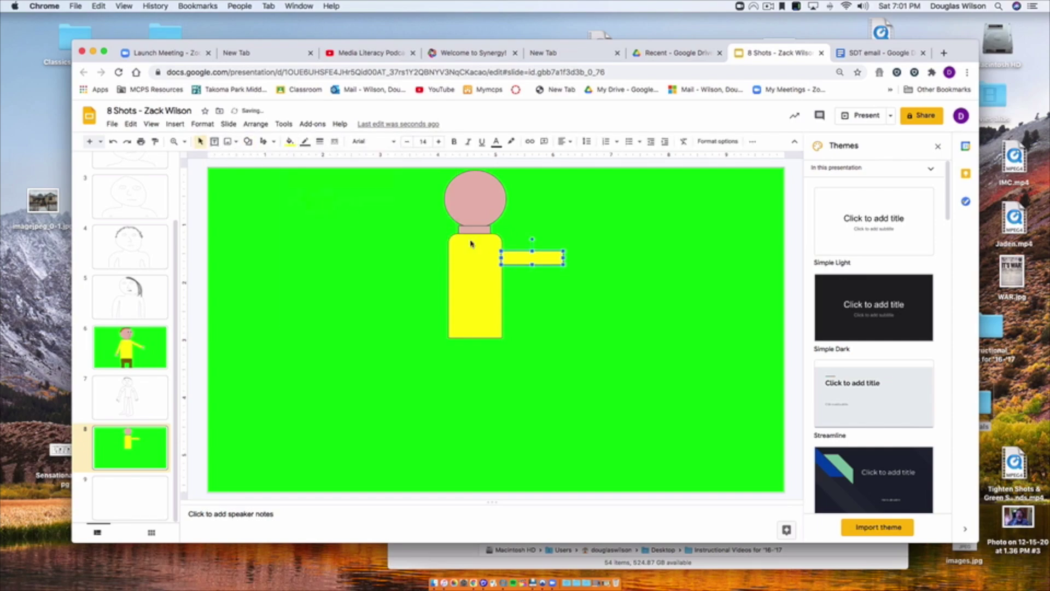
{"action": "left_click_drag", "start_coordinate": [536, 241], "coordinate": [439, 270]}
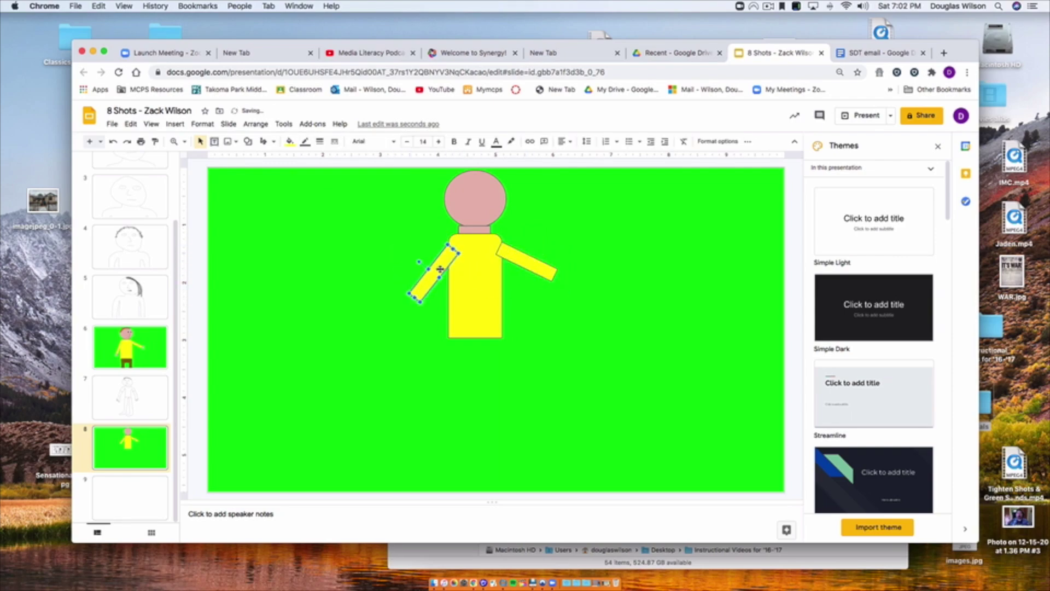
{"action": "left_click", "coordinate": [513, 296]}
{"action": "left_click", "coordinate": [248, 141]}
Draw brown rectangle shorts centred below the body
{"action": "mouse_move", "coordinate": [255, 160]}
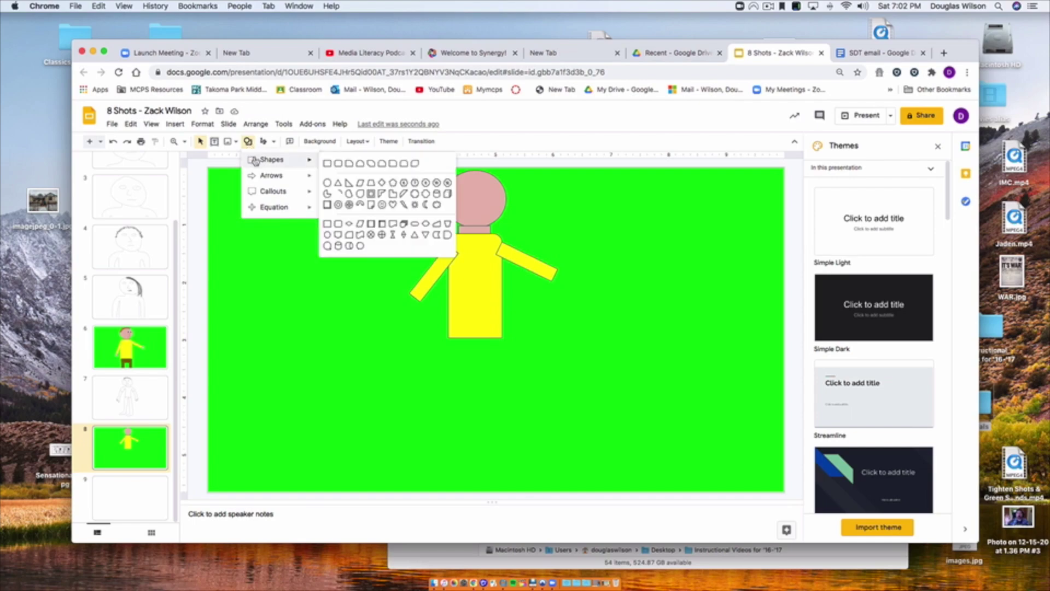
{"action": "left_click", "coordinate": [407, 164]}
{"action": "left_click_drag", "start_coordinate": [457, 338], "coordinate": [504, 377]}
{"action": "left_click", "coordinate": [290, 141]}
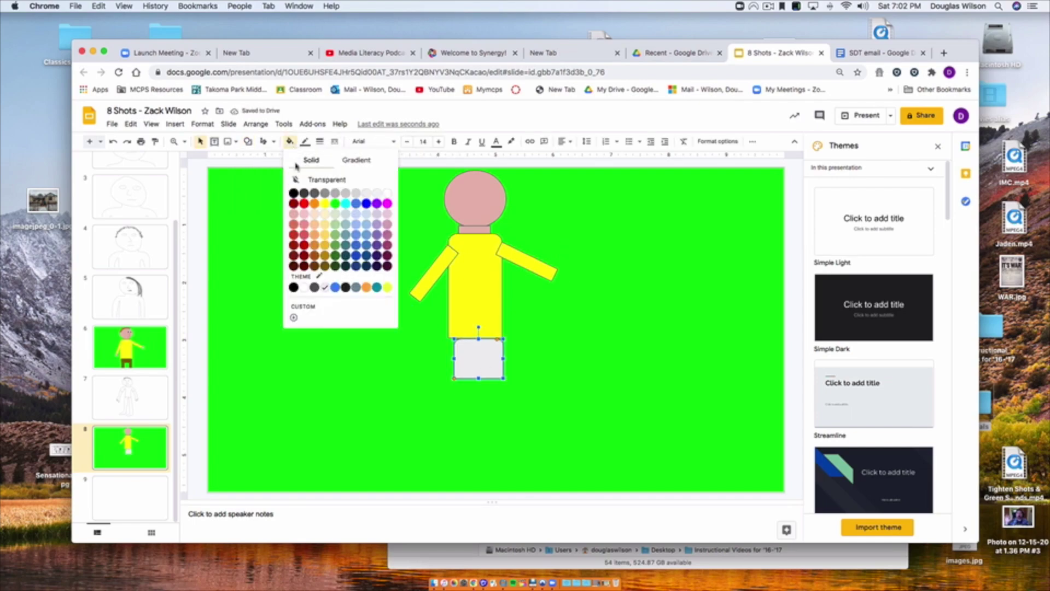
{"action": "left_click", "coordinate": [312, 258]}
{"action": "left_click_drag", "start_coordinate": [463, 350], "coordinate": [460, 350]}
Draw a leg below the shorts and duplicate it for a second leg beside it
{"action": "left_click", "coordinate": [248, 141]}
{"action": "mouse_move", "coordinate": [272, 159]}
{"action": "left_click", "coordinate": [330, 181]}
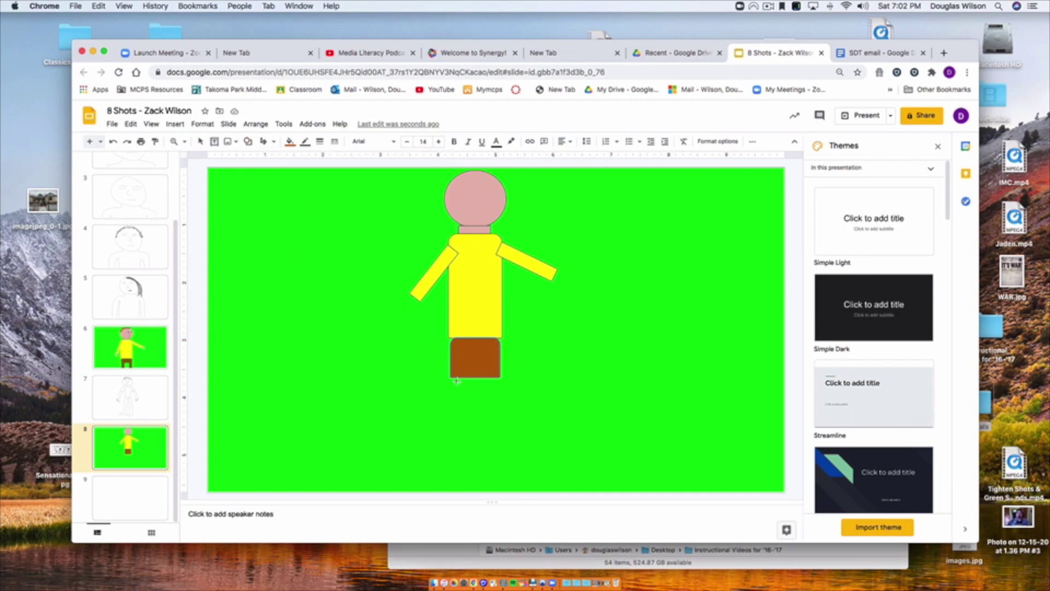
{"action": "left_click_drag", "start_coordinate": [473, 462], "coordinate": [473, 463]}
{"action": "left_click_drag", "start_coordinate": [464, 422], "coordinate": [490, 414]}
{"action": "key", "text": "super+d"}
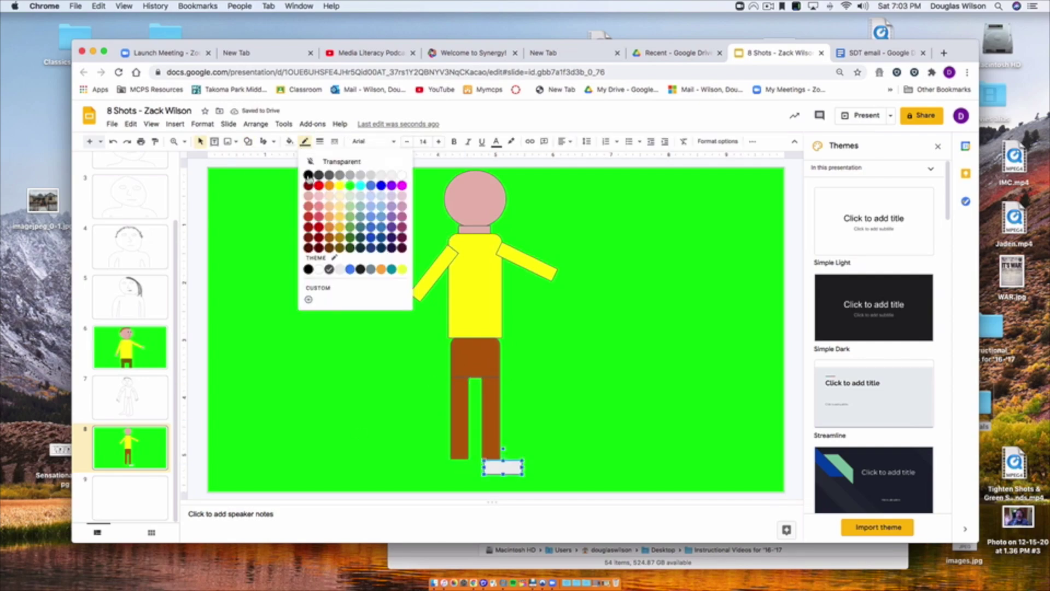
{"action": "left_click", "coordinate": [307, 176]}
{"action": "left_click_drag", "start_coordinate": [503, 467], "coordinate": [513, 468]}
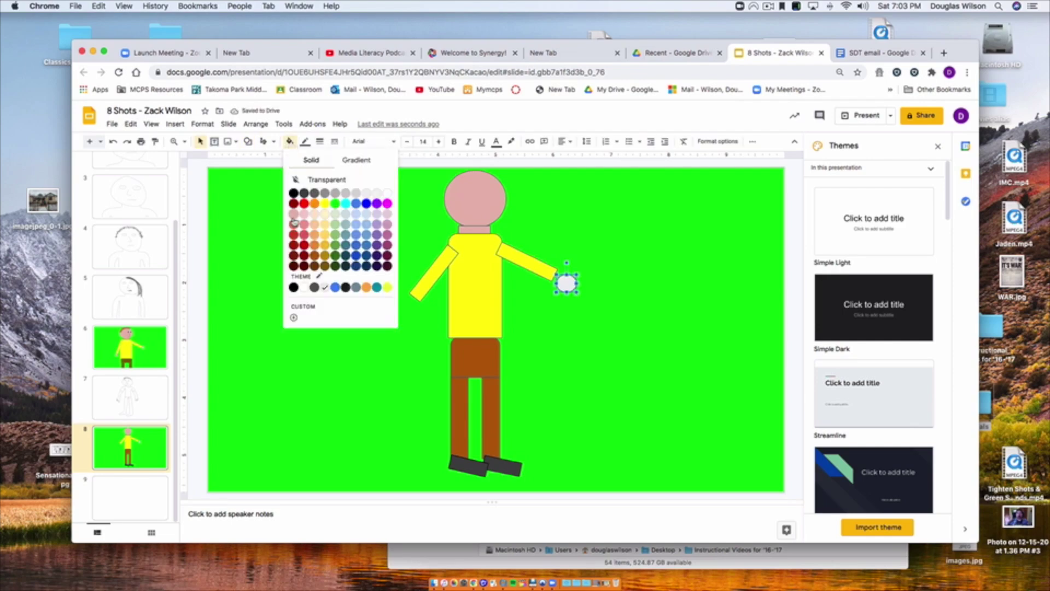
Colour a hand oval pink, draw a 2px curved nose, and place a pupil in the left eye
{"action": "left_click", "coordinate": [294, 222]}
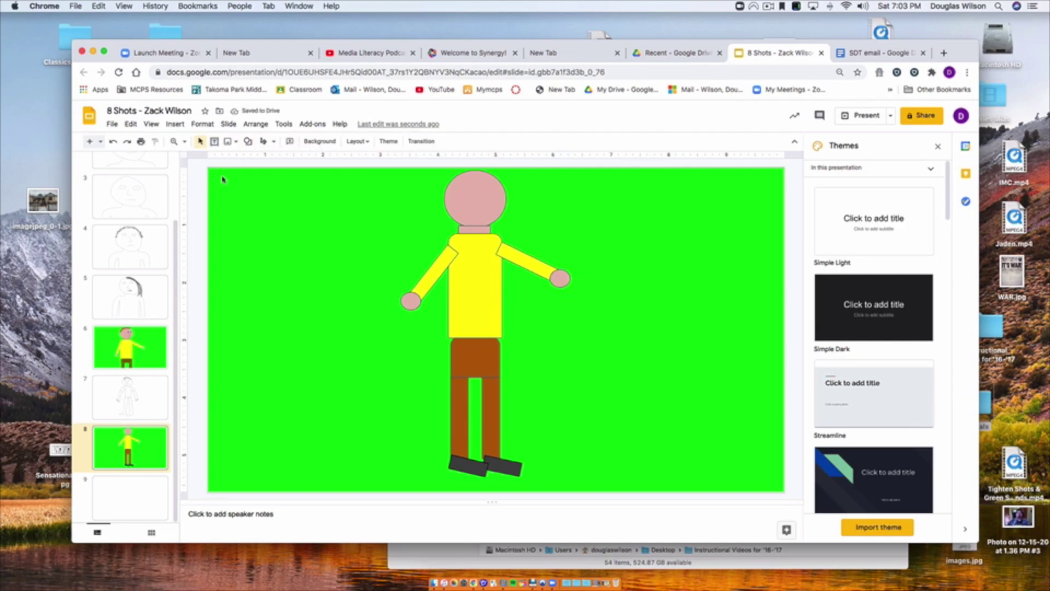
{"action": "left_click", "coordinate": [248, 141]}
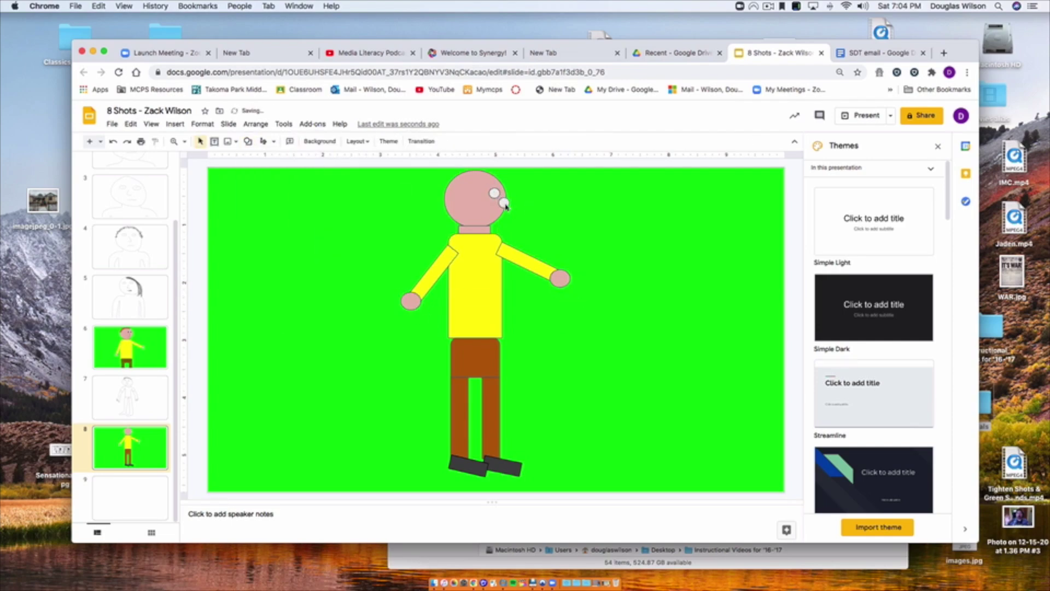
{"action": "left_click", "coordinate": [274, 142]}
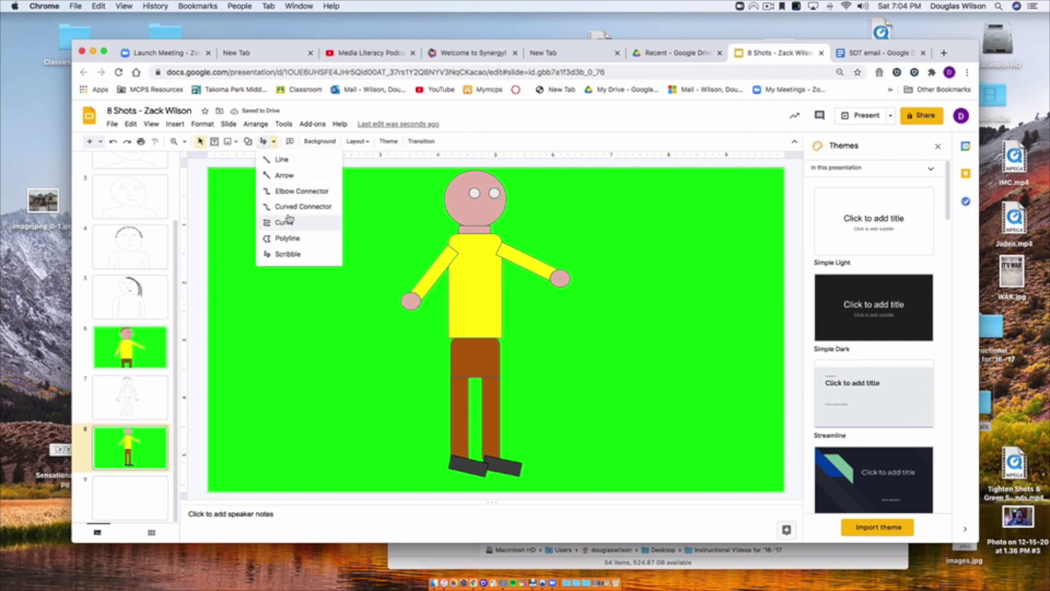
{"action": "left_click", "coordinate": [304, 141]}
{"action": "left_click", "coordinate": [321, 175]}
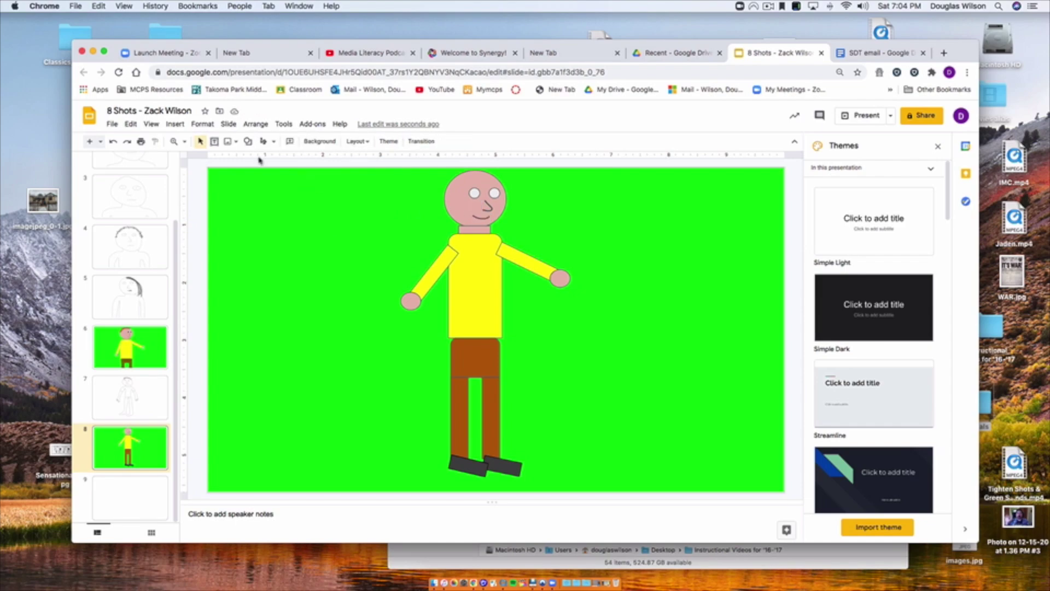
{"action": "left_click", "coordinate": [293, 193]}
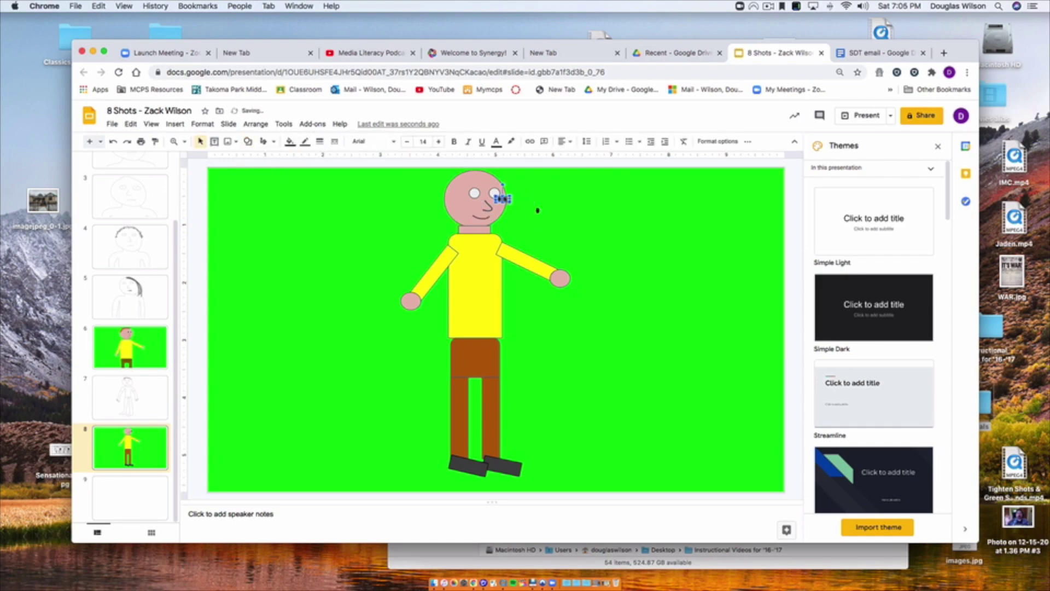
{"action": "mouse_move", "coordinate": [540, 210]}
{"action": "left_mouse_down"}
{"action": "mouse_move", "coordinate": [477, 193]}
{"action": "mouse_move", "coordinate": [495, 173]}
{"action": "mouse_move", "coordinate": [450, 186]}
{"action": "left_mouse_up"}
Scribble 3px hair in a new line colour, then go to blank slide 9
{"action": "left_click", "coordinate": [264, 142]}
{"action": "left_click", "coordinate": [305, 141]}
{"action": "left_click", "coordinate": [314, 193]}
{"action": "left_click", "coordinate": [290, 141]}
{"action": "left_click", "coordinate": [314, 245]}
{"action": "left_click", "coordinate": [290, 142]}
{"action": "left_click", "coordinate": [130, 496]}
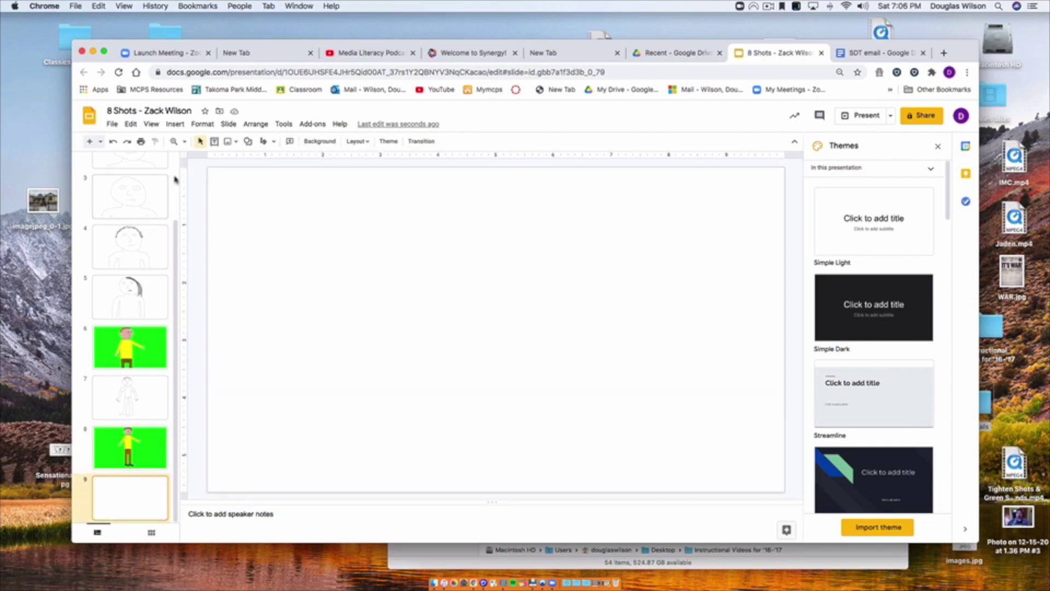
Scribble the head outline and the left and right shoulders on slide 9
{"action": "left_click", "coordinate": [273, 141]}
{"action": "left_click", "coordinate": [273, 252]}
{"action": "mouse_move", "coordinate": [267, 214]}
{"action": "left_mouse_down"}
{"action": "mouse_move", "coordinate": [301, 423]}
{"action": "mouse_move", "coordinate": [470, 281]}
{"action": "mouse_move", "coordinate": [314, 169]}
{"action": "left_mouse_up"}
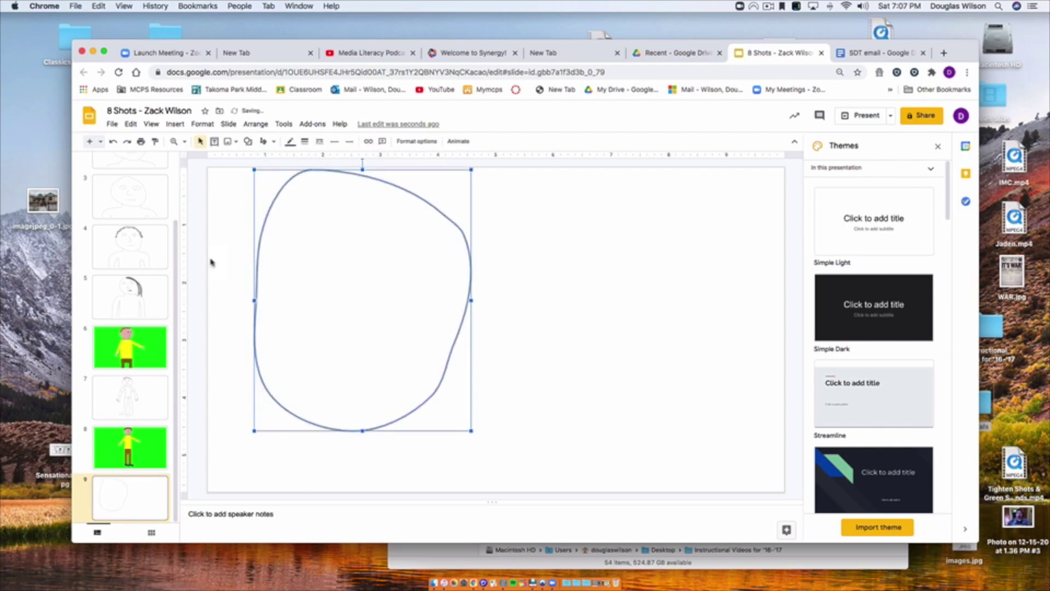
{"action": "left_click", "coordinate": [273, 141]}
{"action": "left_click", "coordinate": [274, 253]}
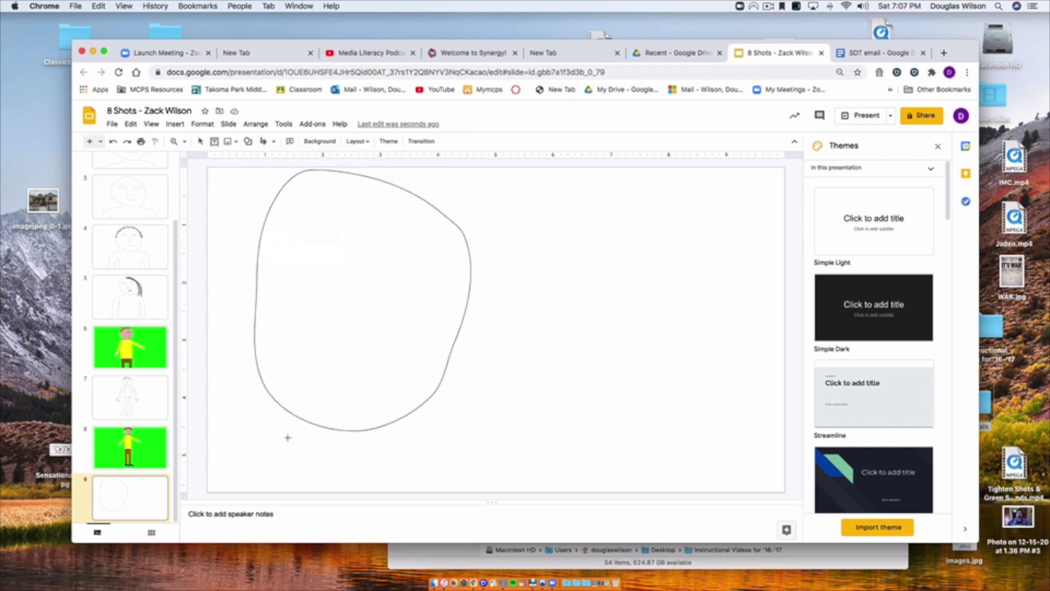
{"action": "left_click_drag", "start_coordinate": [217, 489], "coordinate": [219, 492]}
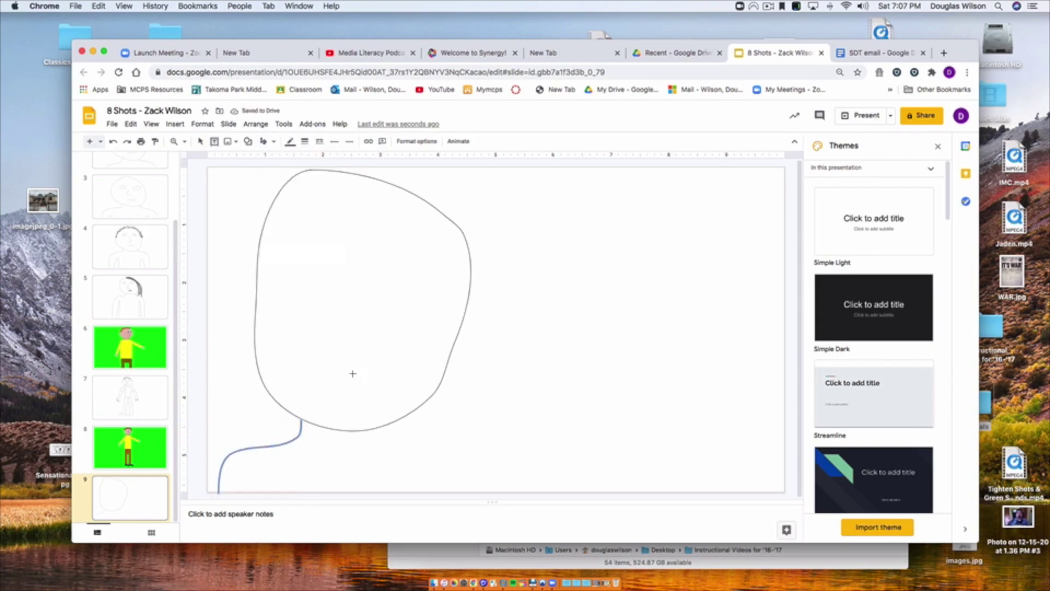
{"action": "left_click_drag", "start_coordinate": [398, 429], "coordinate": [483, 491]}
{"action": "left_click", "coordinate": [548, 471]}
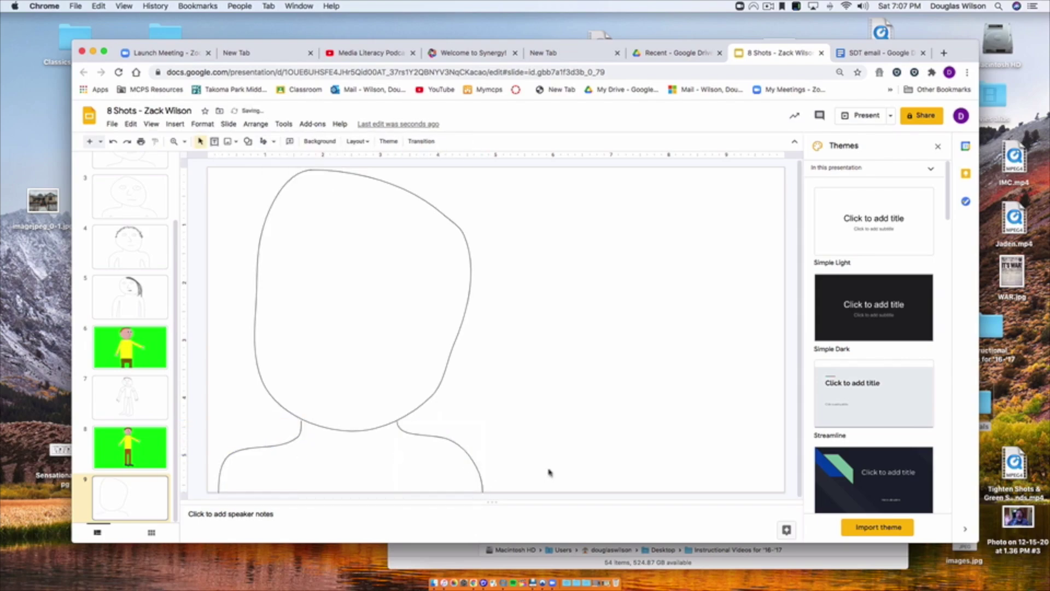
Sketch two small arm curves along the bottom of the slide
{"action": "left_click", "coordinate": [274, 141]}
{"action": "left_click", "coordinate": [274, 253]}
{"action": "left_click_drag", "start_coordinate": [259, 481], "coordinate": [271, 493]}
{"action": "left_click", "coordinate": [273, 141]}
{"action": "left_click", "coordinate": [378, 438]}
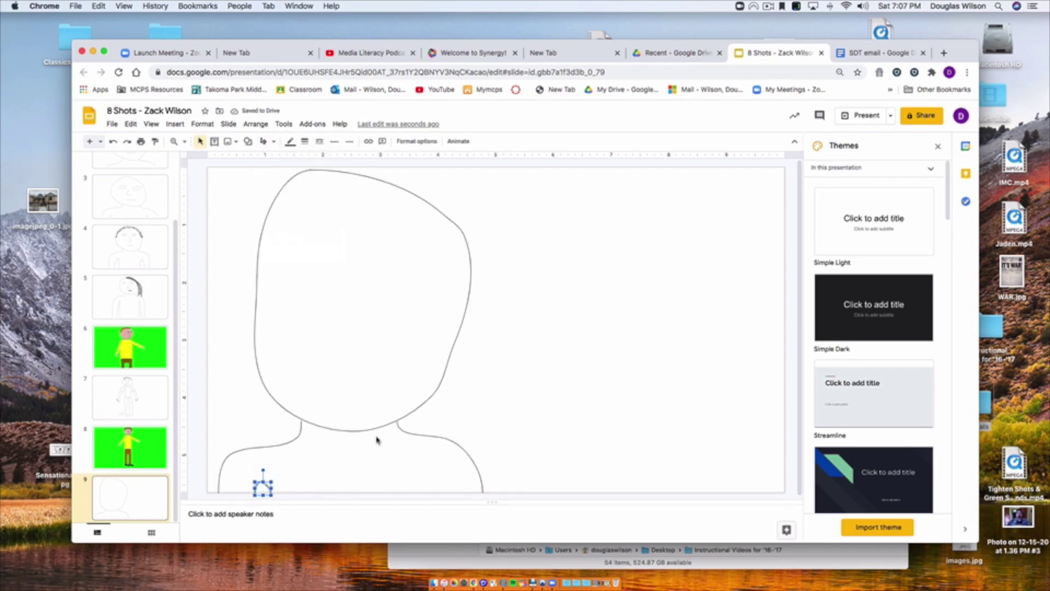
{"action": "left_click", "coordinate": [274, 141]}
{"action": "left_click", "coordinate": [273, 253]}
{"action": "mouse_move", "coordinate": [453, 492]}
{"action": "left_mouse_down"}
{"action": "mouse_move", "coordinate": [437, 483]}
{"action": "mouse_move", "coordinate": [427, 492]}
{"action": "left_mouse_up"}
{"action": "left_click", "coordinate": [274, 143]}
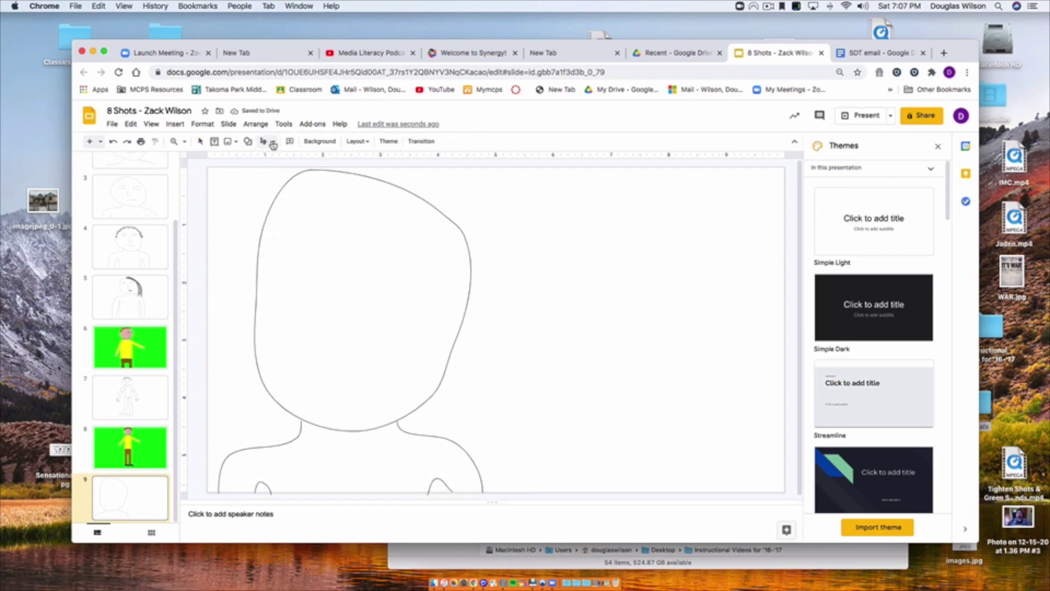
{"action": "left_click", "coordinate": [280, 255]}
Scribble the eye outlines, the nose line and the smiling mouth
{"action": "left_click", "coordinate": [274, 142]}
{"action": "left_click", "coordinate": [284, 249]}
{"action": "mouse_move", "coordinate": [431, 241]}
{"action": "left_mouse_down"}
{"action": "mouse_move", "coordinate": [352, 239]}
{"action": "mouse_move", "coordinate": [381, 241]}
{"action": "left_mouse_up"}
{"action": "left_click", "coordinate": [274, 141]}
{"action": "left_click", "coordinate": [281, 253]}
{"action": "left_click", "coordinate": [273, 141]}
{"action": "left_click", "coordinate": [281, 253]}
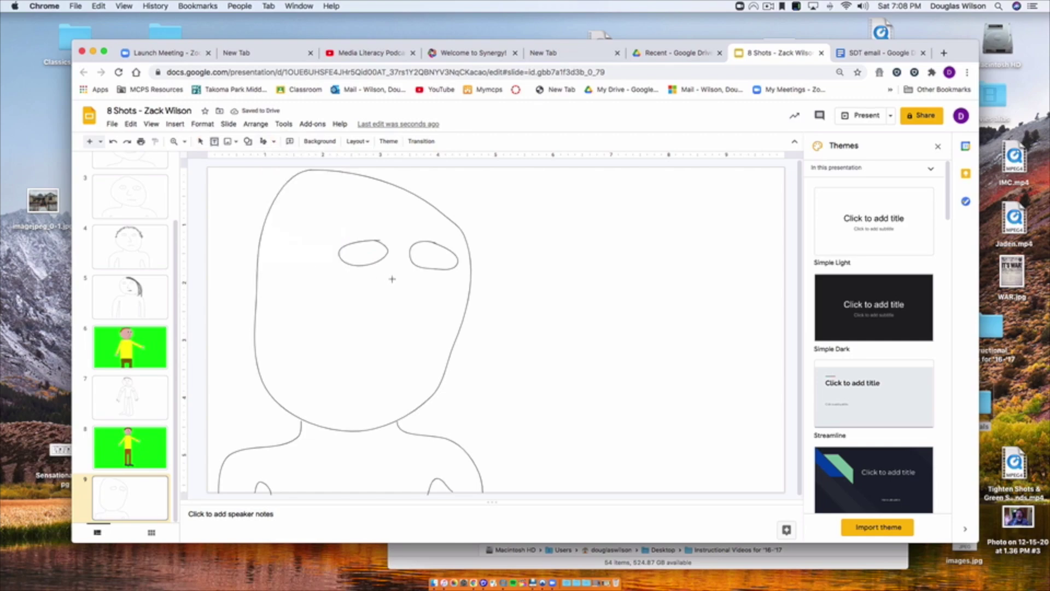
{"action": "mouse_move", "coordinate": [397, 293]}
{"action": "left_mouse_down"}
{"action": "mouse_move", "coordinate": [415, 331]}
{"action": "mouse_move", "coordinate": [375, 377]}
{"action": "mouse_move", "coordinate": [419, 367]}
{"action": "left_mouse_up"}
{"action": "left_click", "coordinate": [273, 141]}
{"action": "left_click", "coordinate": [281, 254]}
{"action": "left_click", "coordinate": [475, 224]}
Add black oval pupils to both eyes, duplicating the first pupil into the left eye
{"action": "left_click", "coordinate": [274, 141]}
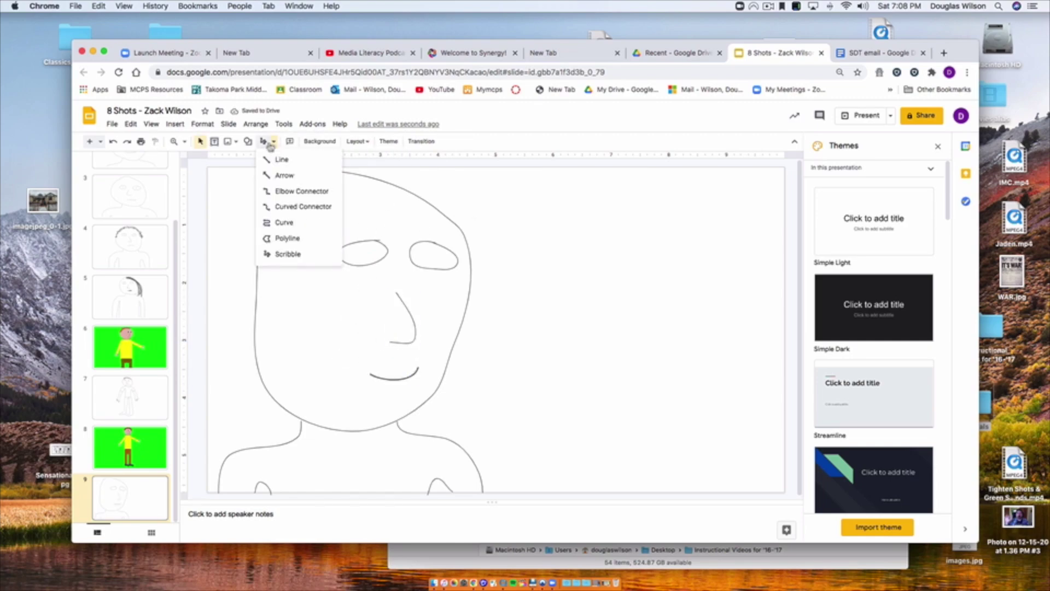
{"action": "left_click", "coordinate": [248, 141]}
{"action": "mouse_move", "coordinate": [260, 161]}
{"action": "left_click", "coordinate": [330, 183]}
{"action": "left_click_drag", "start_coordinate": [444, 256], "coordinate": [453, 267]}
{"action": "left_click", "coordinate": [290, 141]}
{"action": "left_click", "coordinate": [291, 178]}
{"action": "key", "text": "super+c"}
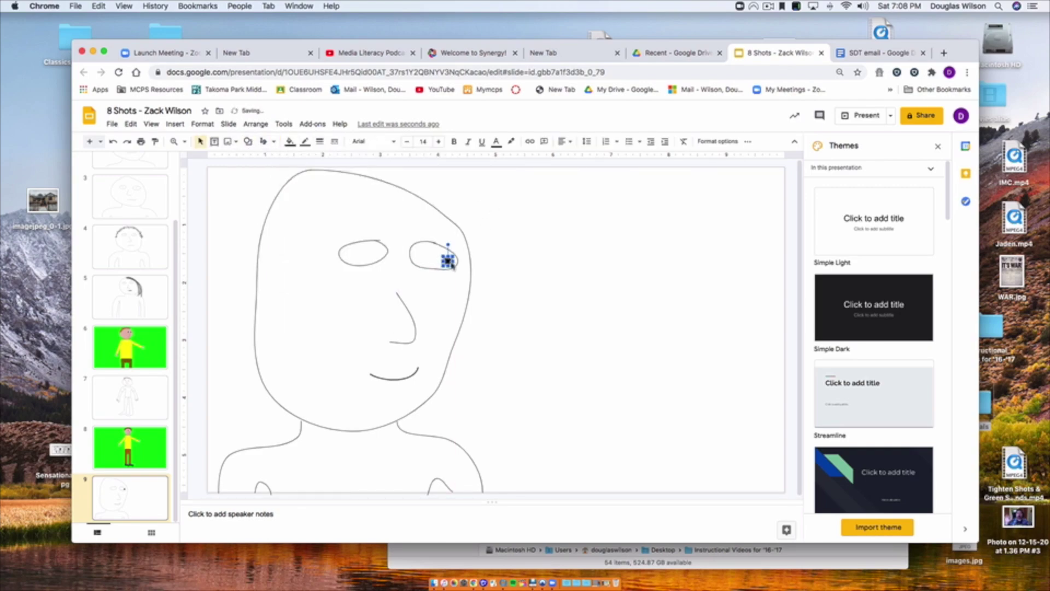
{"action": "key", "text": "super+v"}
{"action": "left_click_drag", "start_coordinate": [458, 270], "coordinate": [379, 252]}
{"action": "left_click", "coordinate": [546, 277]}
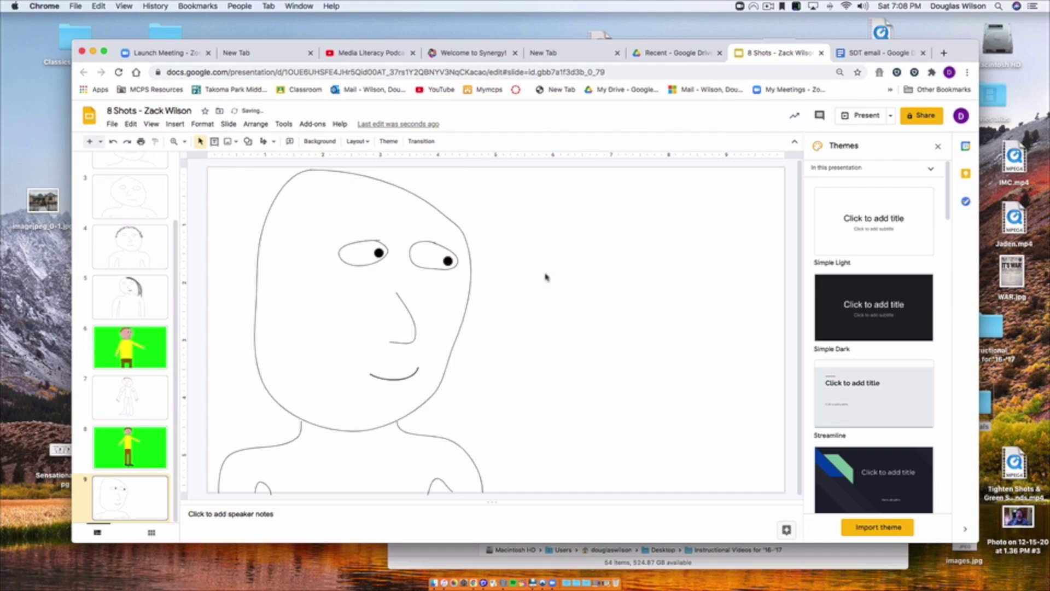
Scribble red curly hair over the head, then add slide 10 with an angled stroke
{"action": "left_click", "coordinate": [274, 141]}
{"action": "left_click", "coordinate": [288, 260]}
{"action": "left_click", "coordinate": [274, 141]}
{"action": "left_click", "coordinate": [278, 258]}
{"action": "mouse_move", "coordinate": [371, 188]}
{"action": "left_mouse_down"}
{"action": "mouse_move", "coordinate": [452, 217]}
{"action": "mouse_move", "coordinate": [398, 183]}
{"action": "mouse_move", "coordinate": [293, 175]}
{"action": "mouse_move", "coordinate": [272, 233]}
{"action": "left_mouse_up"}
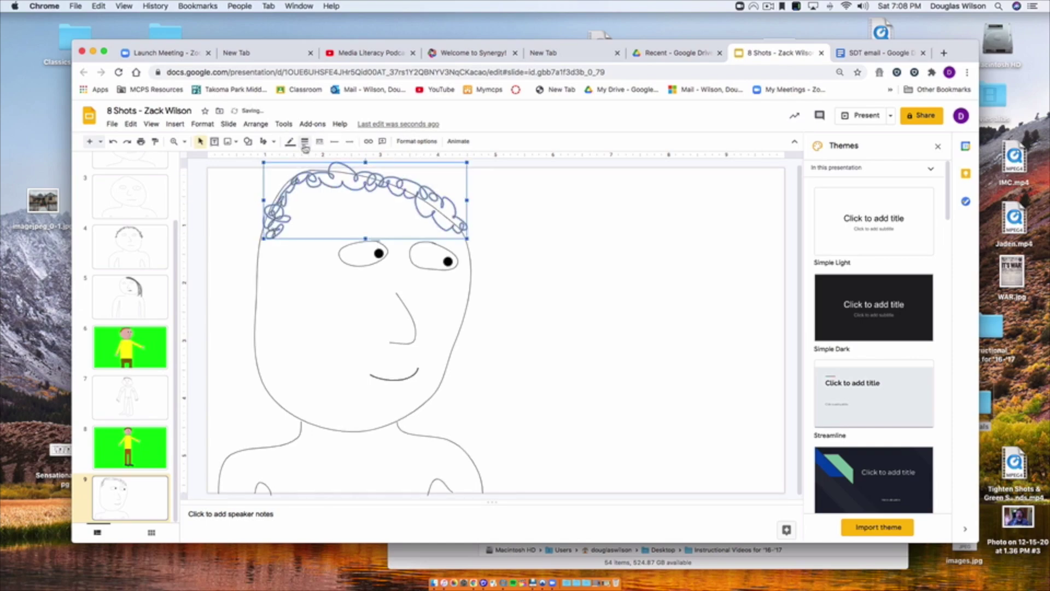
{"action": "left_click", "coordinate": [290, 141]}
{"action": "left_click", "coordinate": [299, 230]}
{"action": "left_click", "coordinate": [510, 241]}
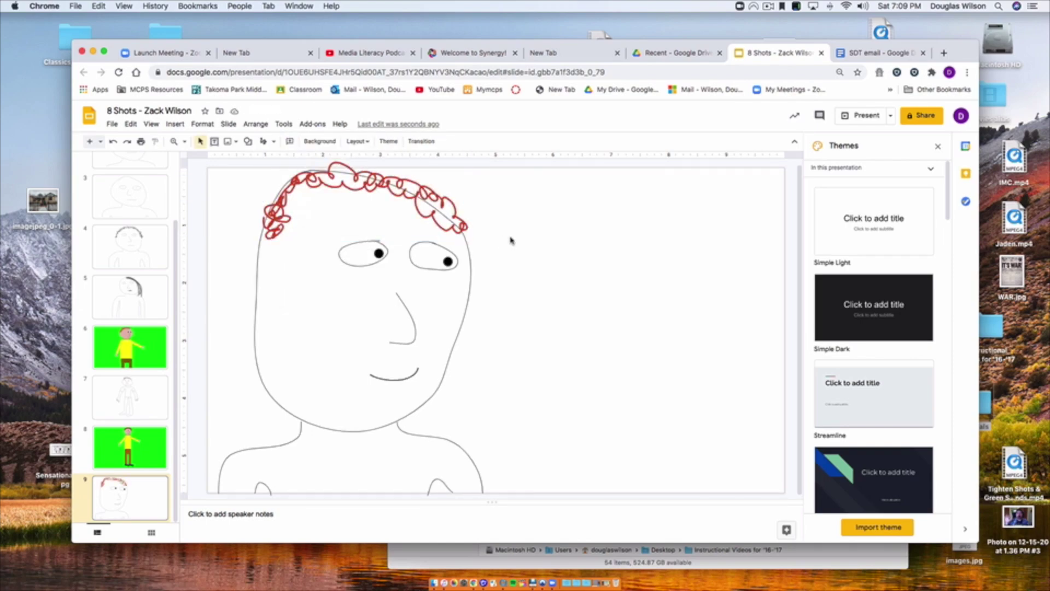
{"action": "key", "text": "ctrl+m"}
{"action": "mouse_move", "coordinate": [335, 307]}
{"action": "left_mouse_down"}
{"action": "mouse_move", "coordinate": [424, 237]}
{"action": "mouse_move", "coordinate": [605, 405]}
{"action": "mouse_move", "coordinate": [514, 480]}
{"action": "left_mouse_up"}
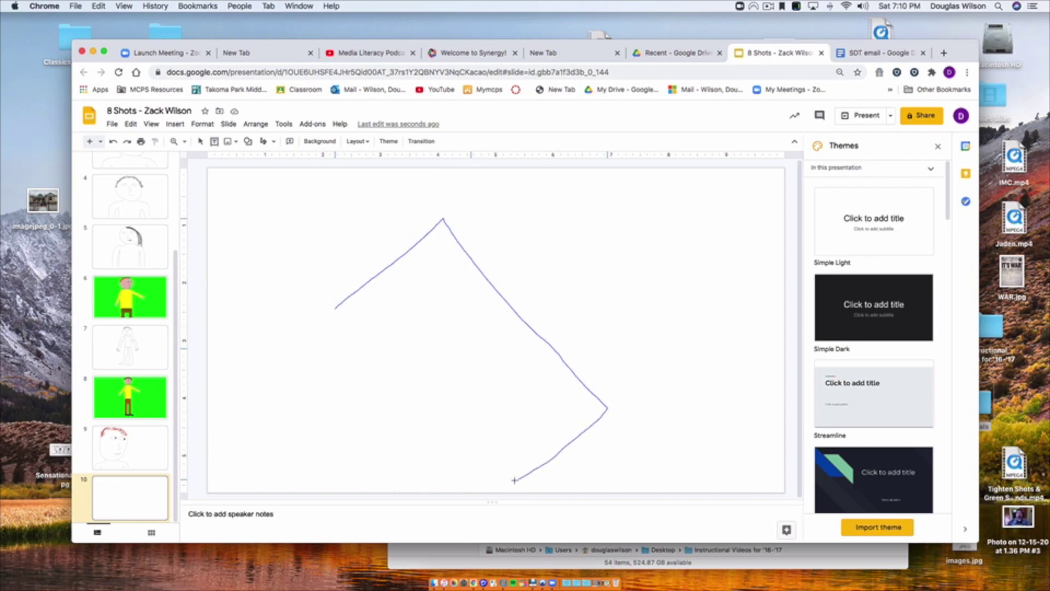
Scribble the hand's thumb and finger holding the paper, closing the paper's left edge
{"action": "left_click", "coordinate": [274, 141]}
{"action": "left_click", "coordinate": [279, 253]}
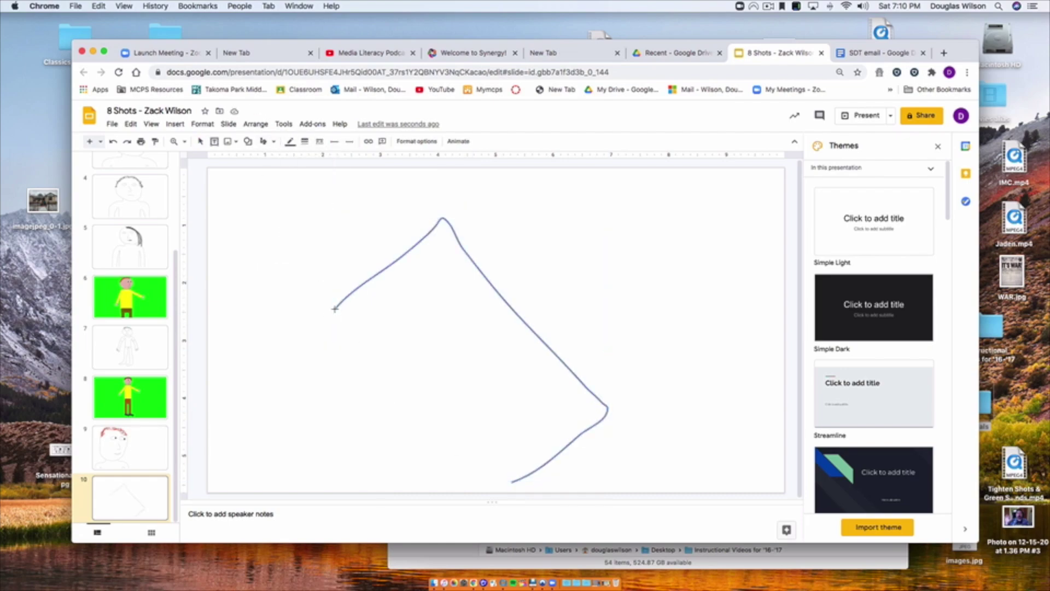
{"action": "left_click_drag", "start_coordinate": [310, 469], "coordinate": [364, 371]}
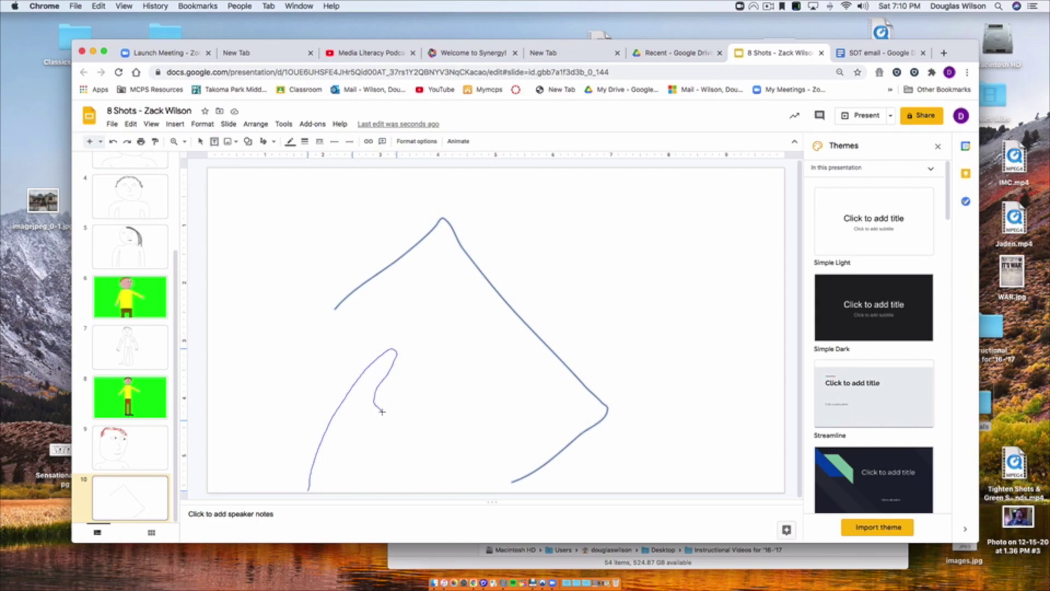
{"action": "left_click_drag", "start_coordinate": [492, 487], "coordinate": [518, 481]}
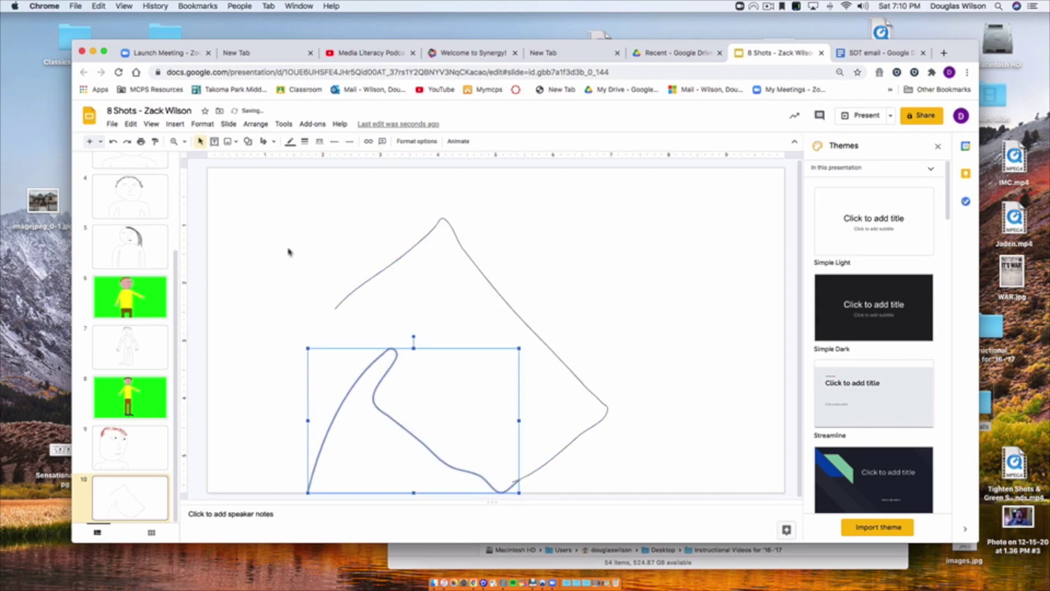
{"action": "left_click", "coordinate": [273, 141]}
{"action": "left_click", "coordinate": [279, 253]}
{"action": "left_click_drag", "start_coordinate": [404, 447], "coordinate": [417, 440]}
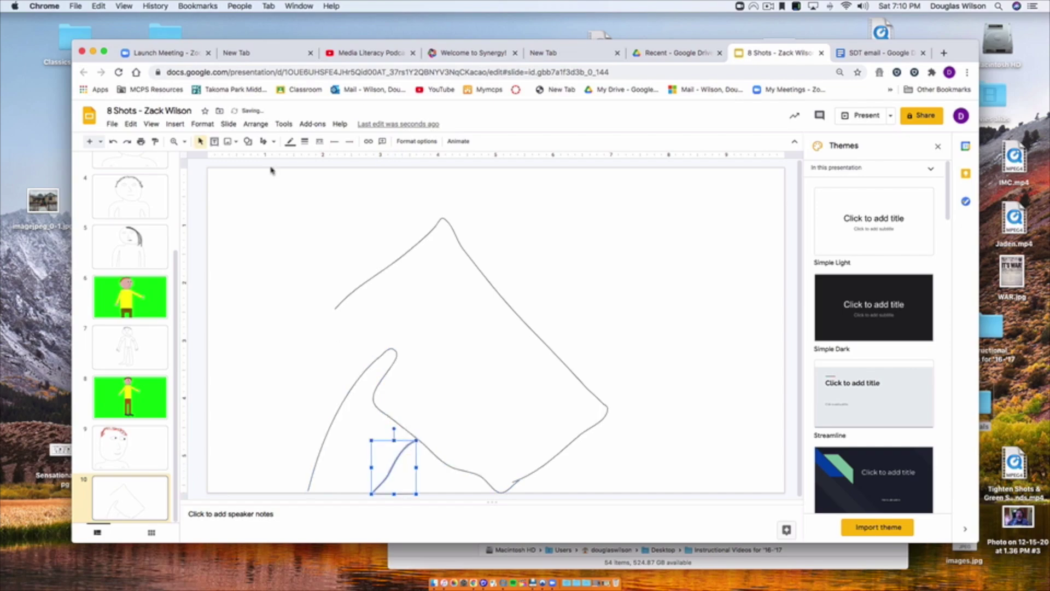
{"action": "left_click", "coordinate": [274, 142]}
{"action": "left_click", "coordinate": [279, 254]}
{"action": "mouse_move", "coordinate": [343, 308]}
{"action": "left_mouse_down"}
{"action": "mouse_move", "coordinate": [326, 321]}
{"action": "mouse_move", "coordinate": [364, 370]}
{"action": "left_mouse_up"}
{"action": "left_click", "coordinate": [283, 376]}
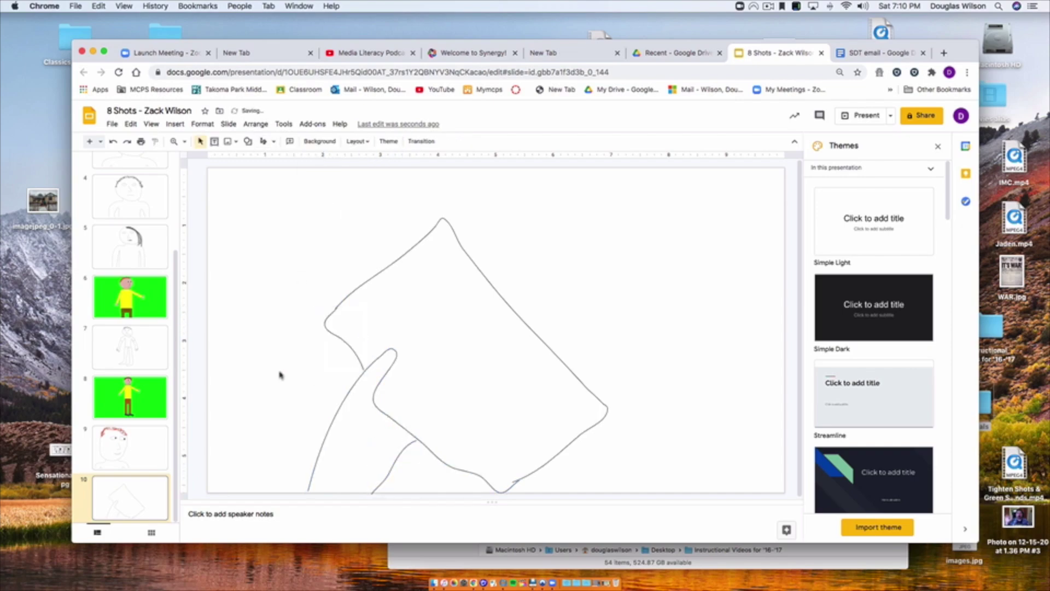
Scribble the F grade mark on the paper and colour it red
{"action": "left_click", "coordinate": [273, 141]}
{"action": "left_click", "coordinate": [279, 253]}
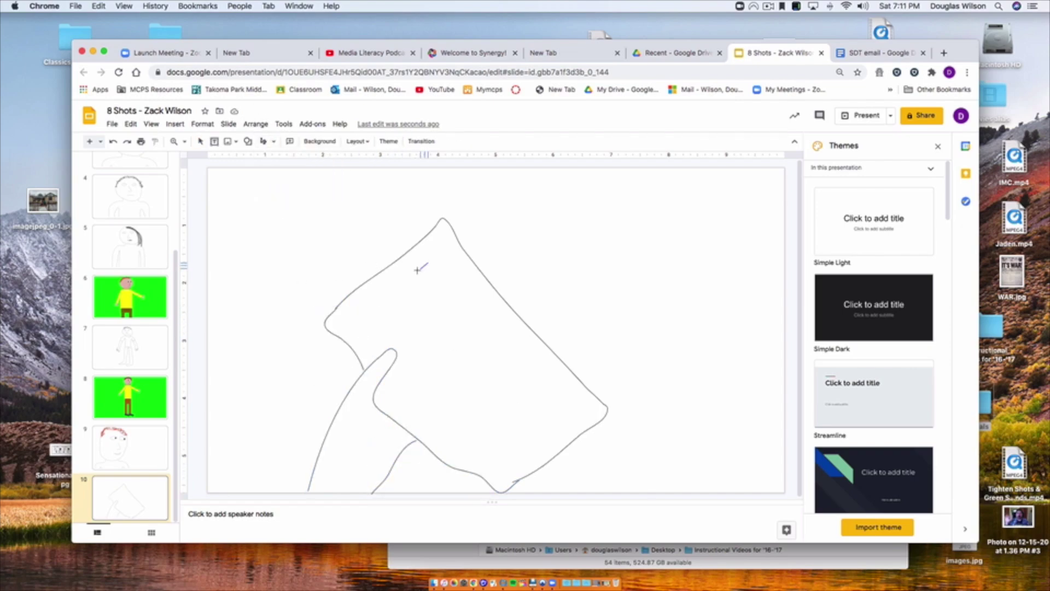
{"action": "left_click_drag", "start_coordinate": [422, 294], "coordinate": [452, 270]}
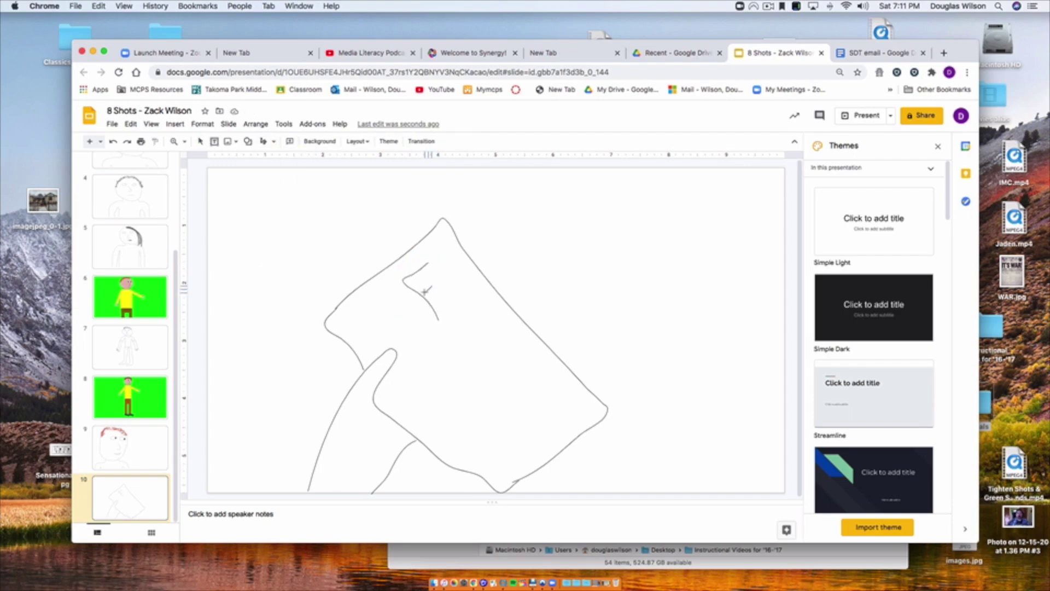
{"action": "left_click", "coordinate": [274, 141]}
{"action": "left_click", "coordinate": [279, 253]}
{"action": "left_click", "coordinate": [304, 141]}
{"action": "left_click", "coordinate": [290, 141]}
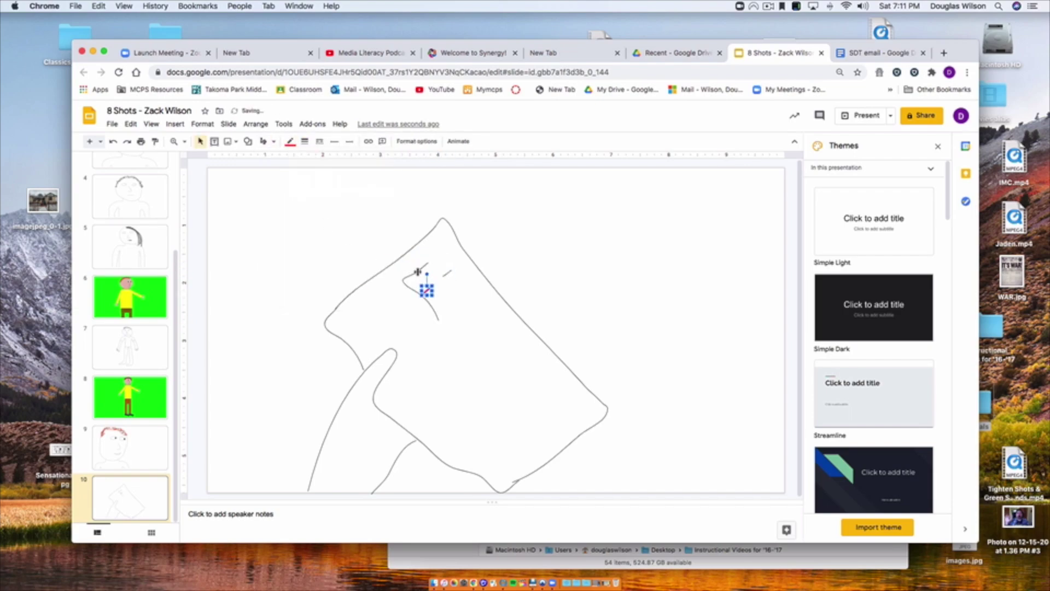
{"action": "left_click", "coordinate": [418, 271]}
Draw a red circle around the F grade
{"action": "left_click", "coordinate": [304, 141]}
{"action": "left_click", "coordinate": [317, 175]}
{"action": "left_click", "coordinate": [290, 141]}
{"action": "left_click", "coordinate": [304, 181]}
{"action": "left_click", "coordinate": [273, 141]}
{"action": "left_click", "coordinate": [287, 258]}
{"action": "left_click_drag", "start_coordinate": [432, 251], "coordinate": [430, 252]}
{"action": "left_click", "coordinate": [516, 223]}
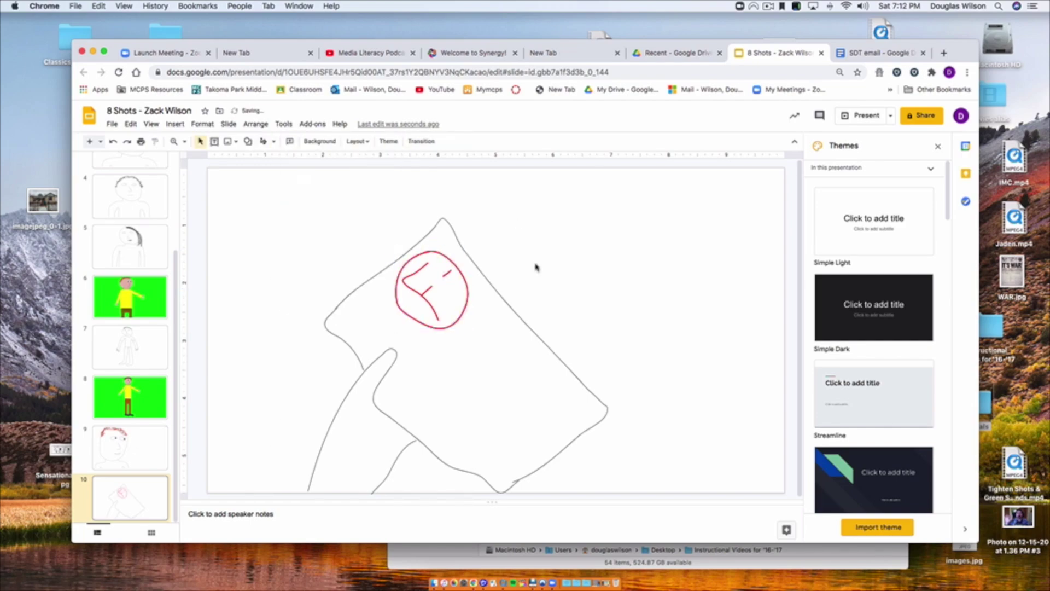